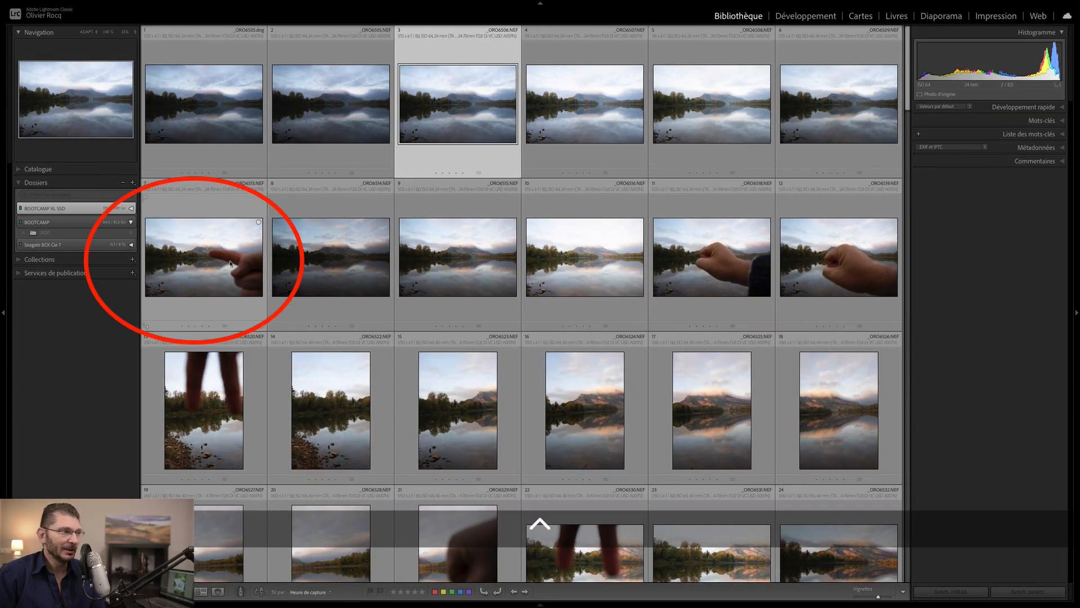
# - Select the bracketed lake shots, photos 8–10, and give them a red colour label
pyautogui.click(330, 276)
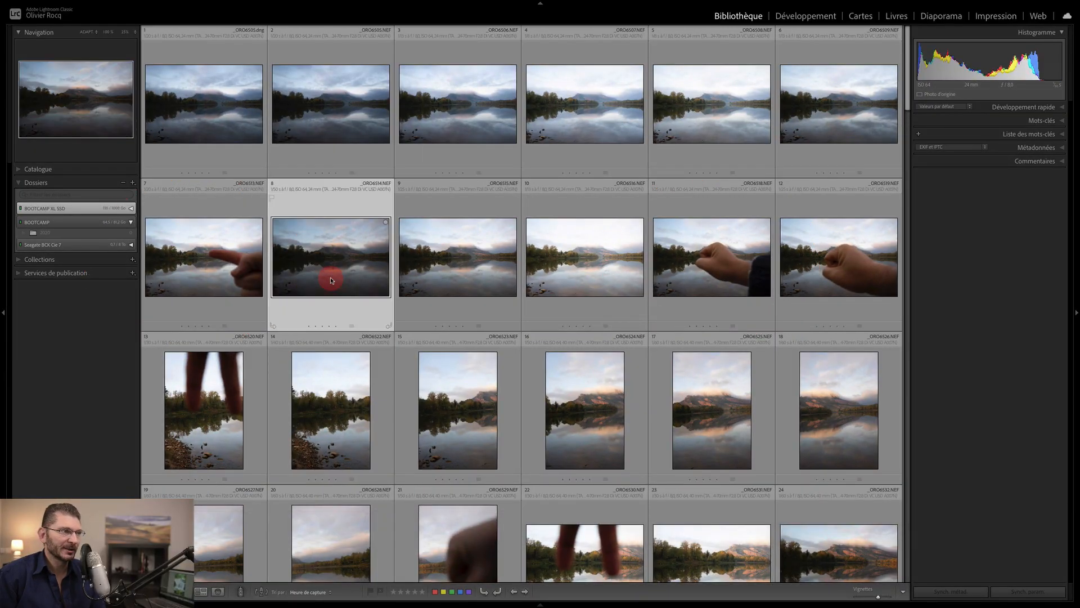
pyautogui.keyDown('shift'); pyautogui.click(604, 259); pyautogui.keyUp('shift')
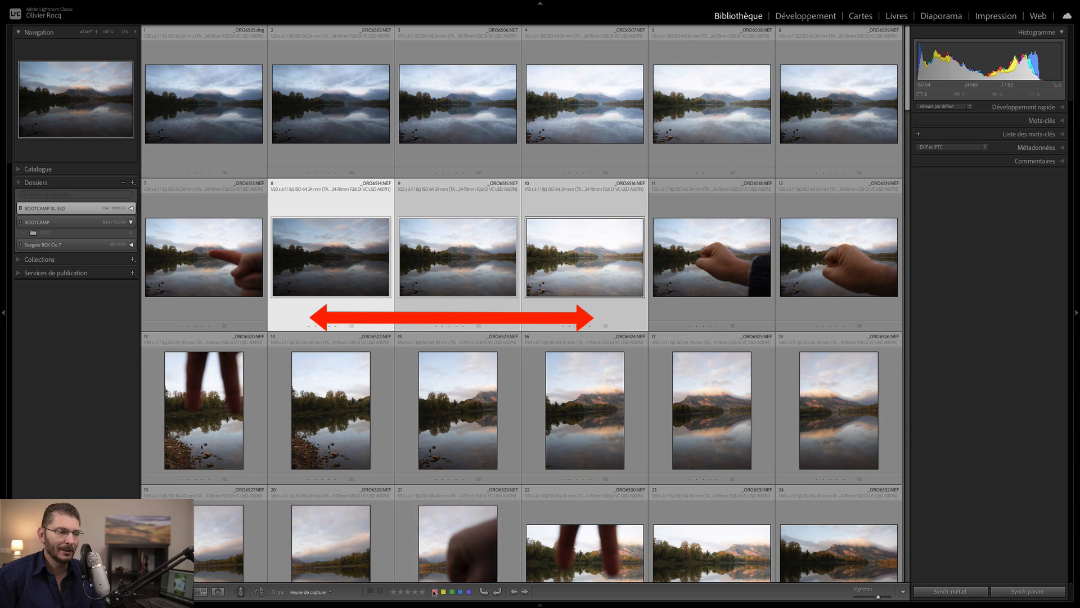
pyautogui.hotkey('ctrl', 'q')
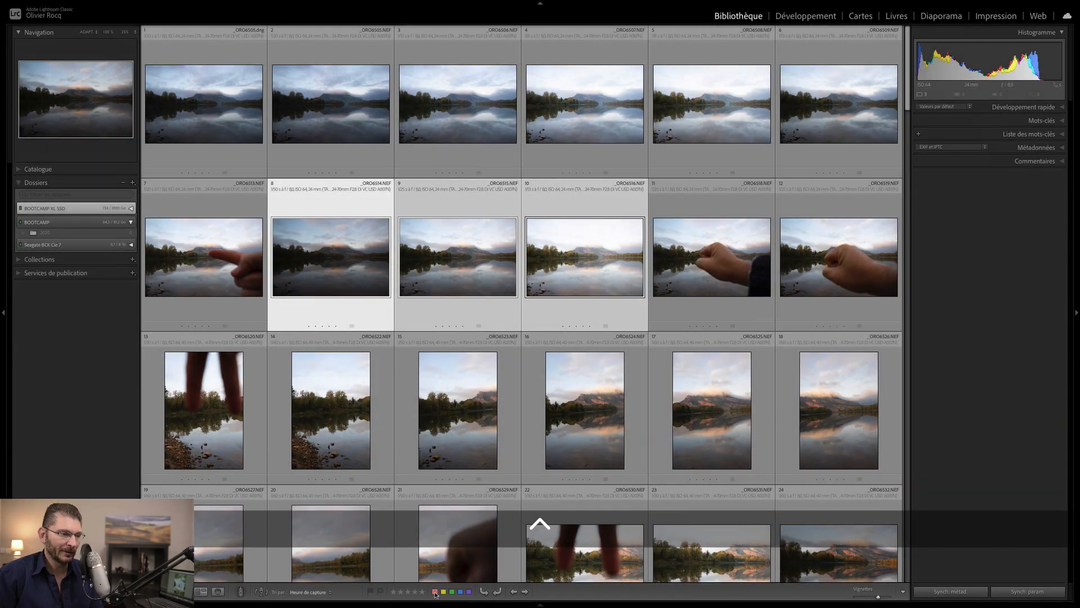
pyautogui.click(435, 591)
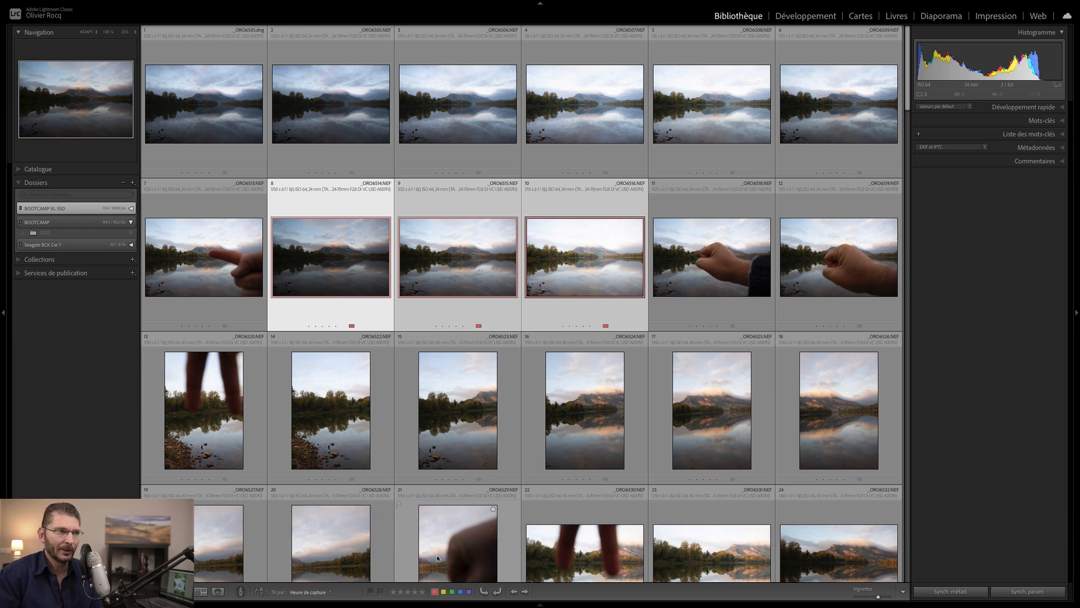
# - Collapse the red-labelled photos 8–10 into a single three-photo stack
pyautogui.press('6')
pyautogui.press('6')
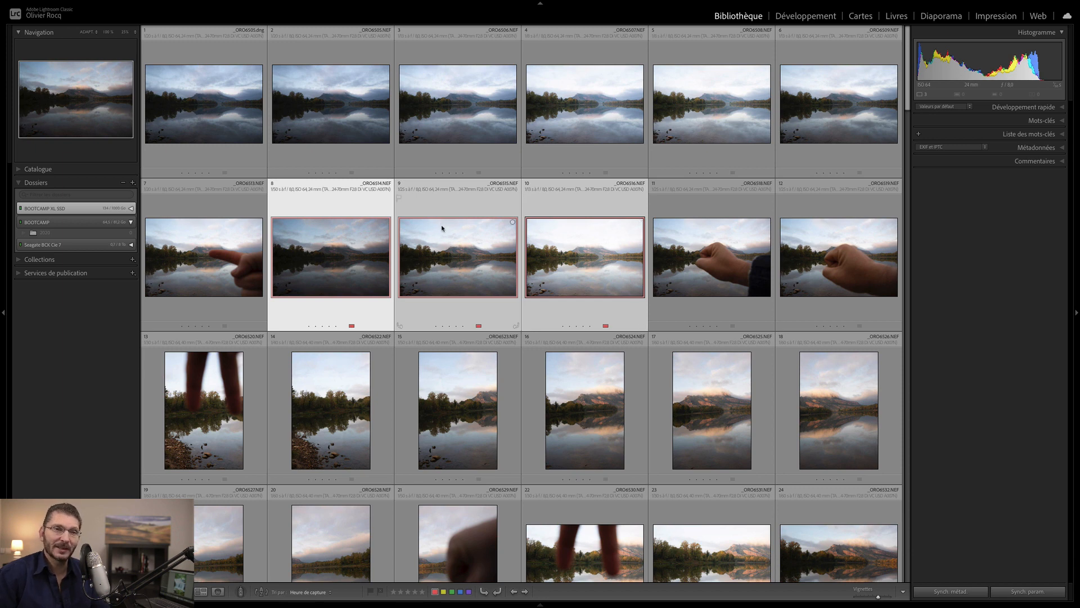
pyautogui.press('super')
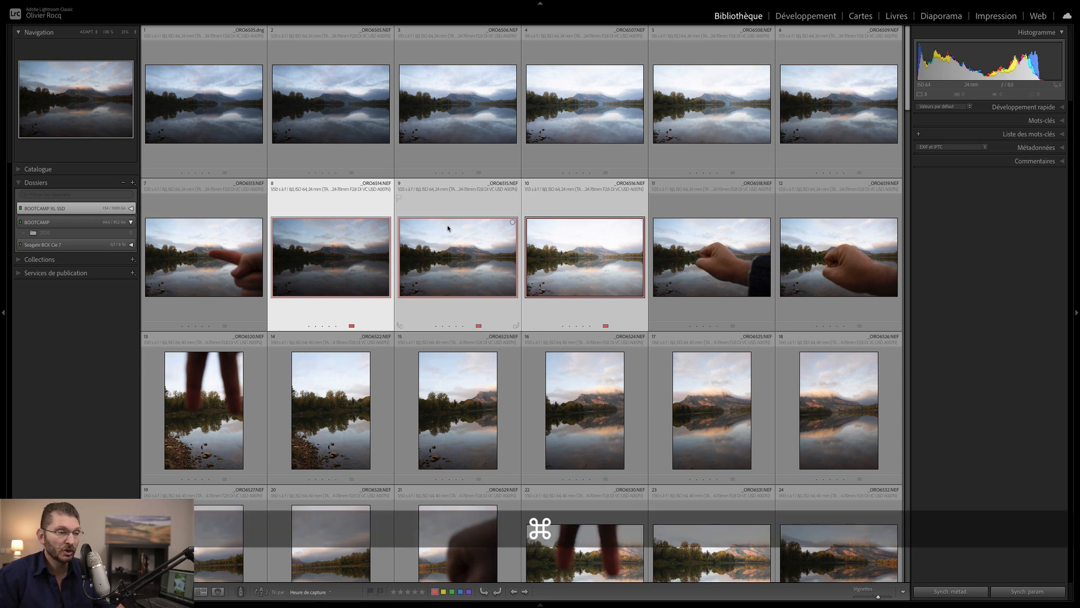
pyautogui.press('super+g')
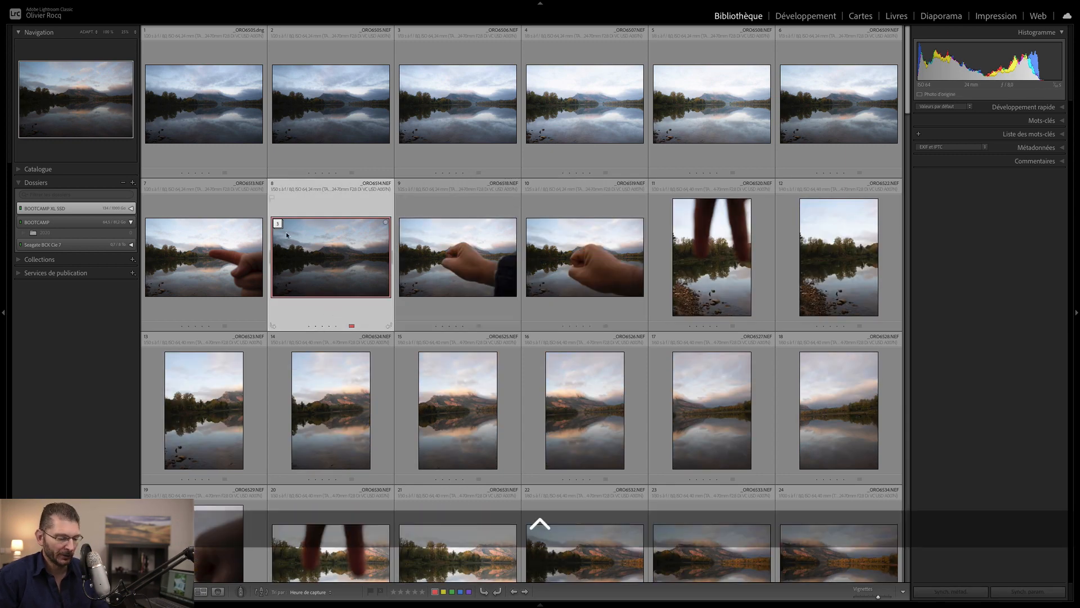
pyautogui.scroll(5, 288, 228)
pyautogui.scroll(2, 288, 228)
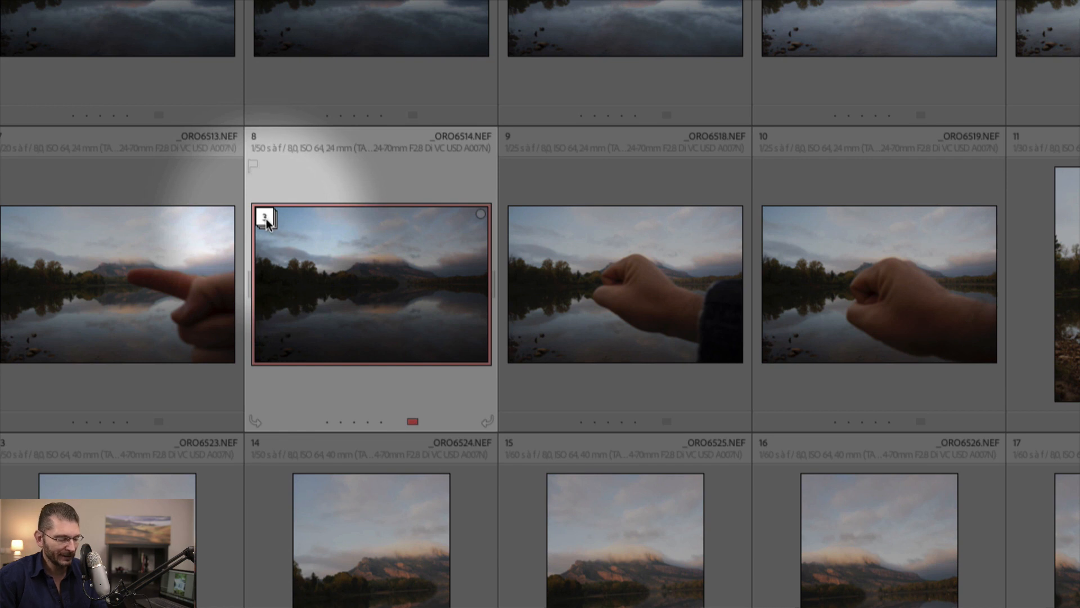
pyautogui.scroll(-7, 272, 221)
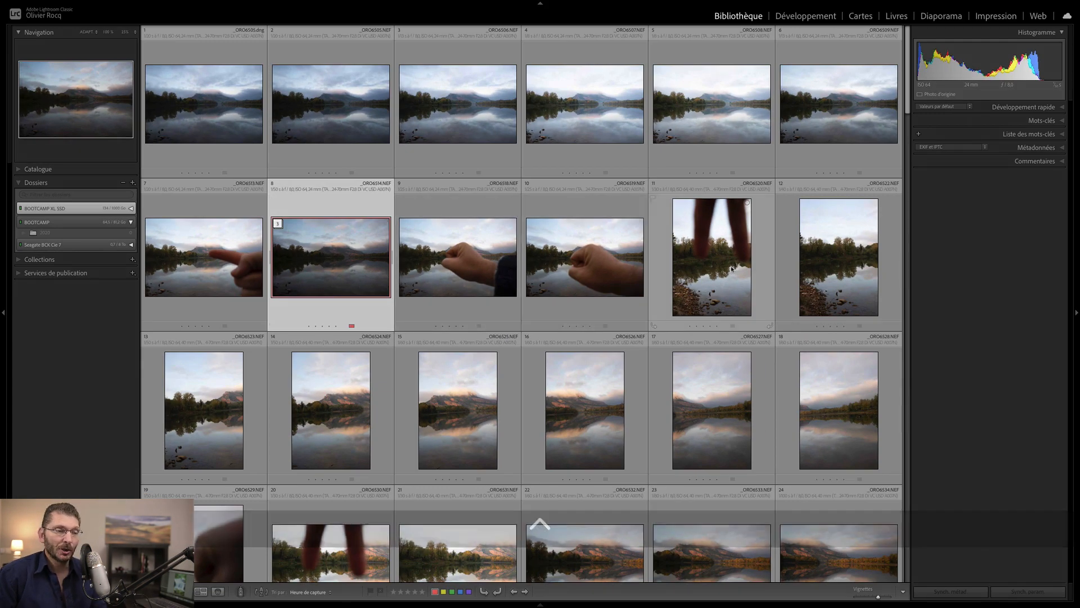
# - Shrink the thumbnails, then label portrait photos 12–18 yellow and stack them together
pyautogui.click(732, 255)
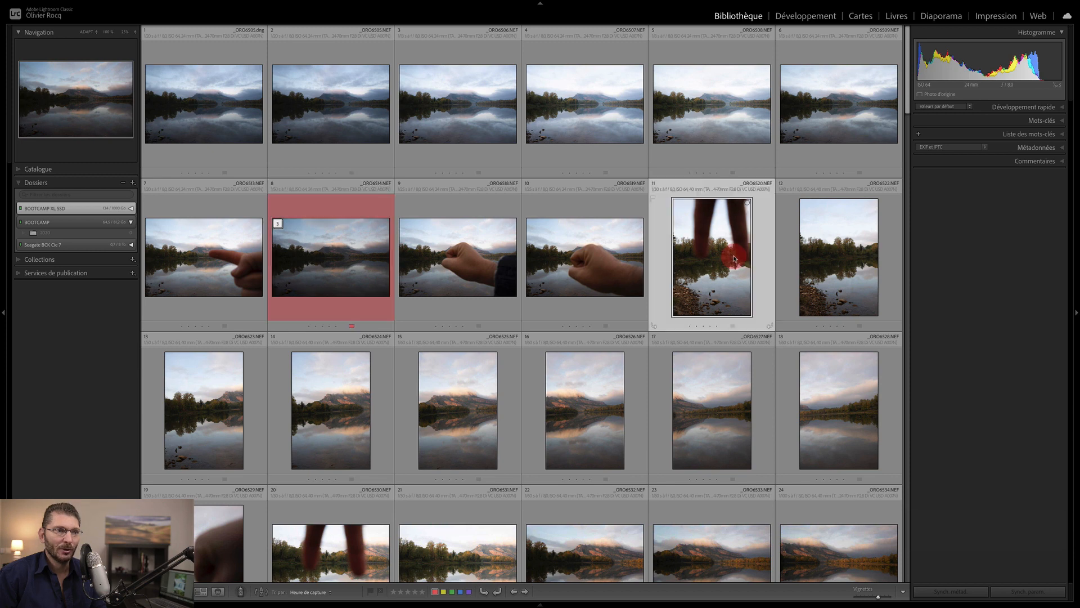
pyautogui.click(819, 276)
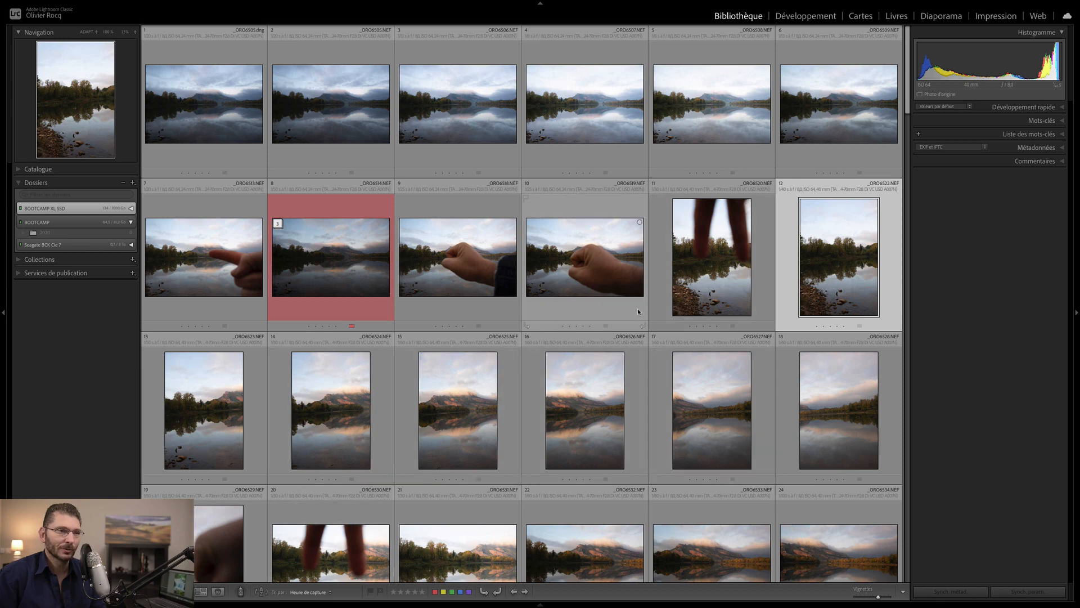
pyautogui.press('-')
pyautogui.press('-')
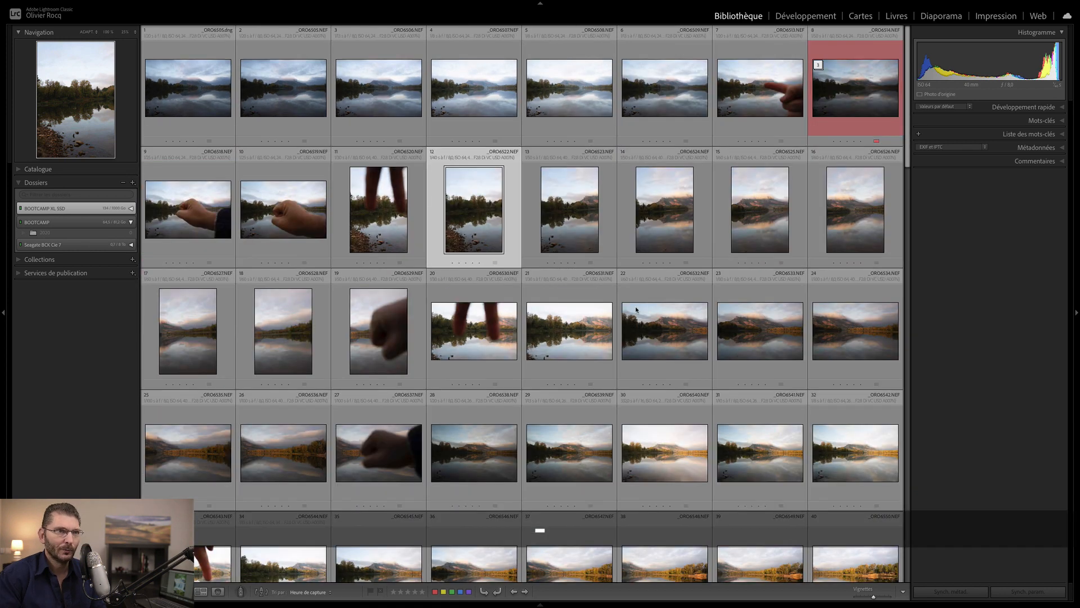
pyautogui.press('=')
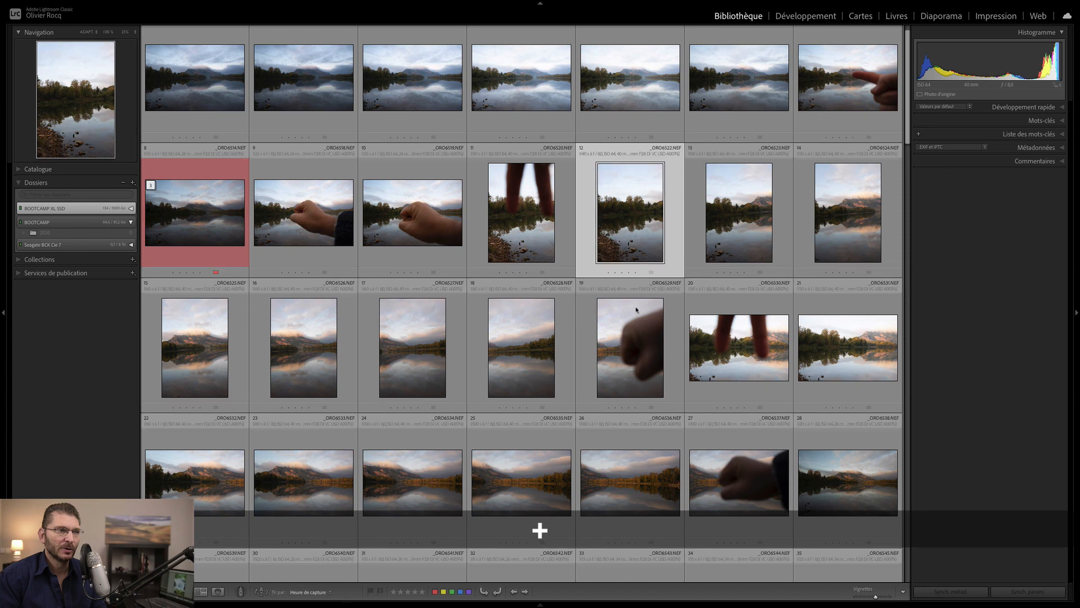
pyautogui.press('-')
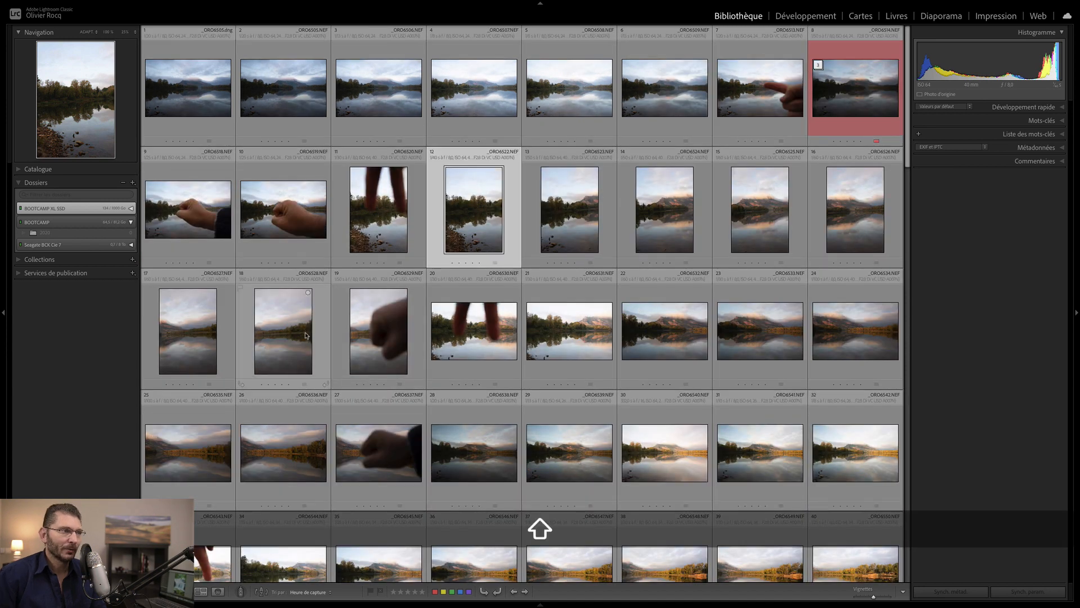
pyautogui.keyDown('shift'); pyautogui.click(290, 335); pyautogui.keyUp('shift')
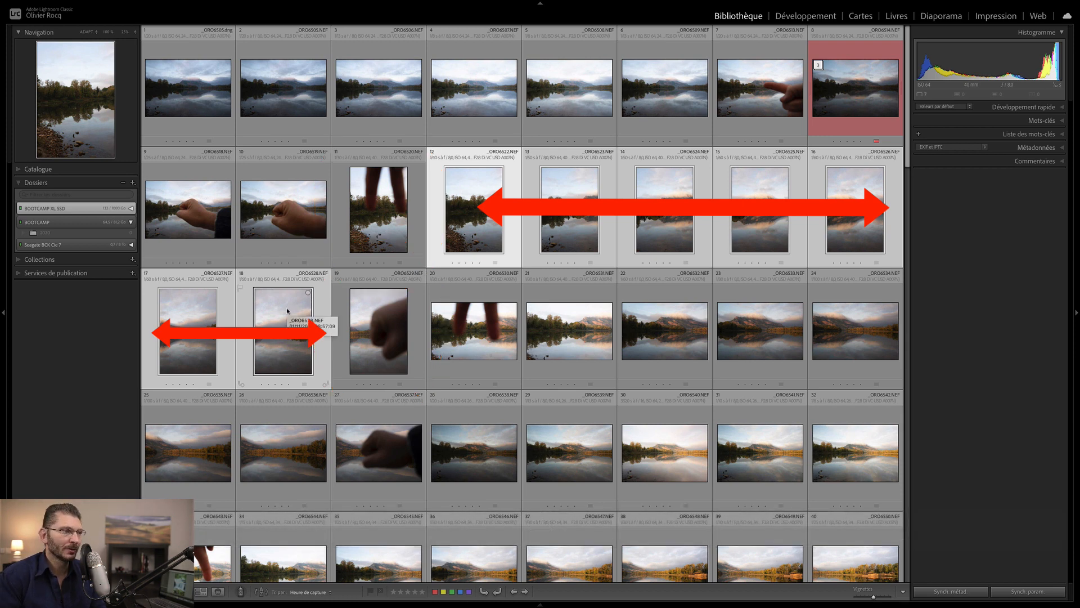
pyautogui.press('7')
pyautogui.press('super+g')
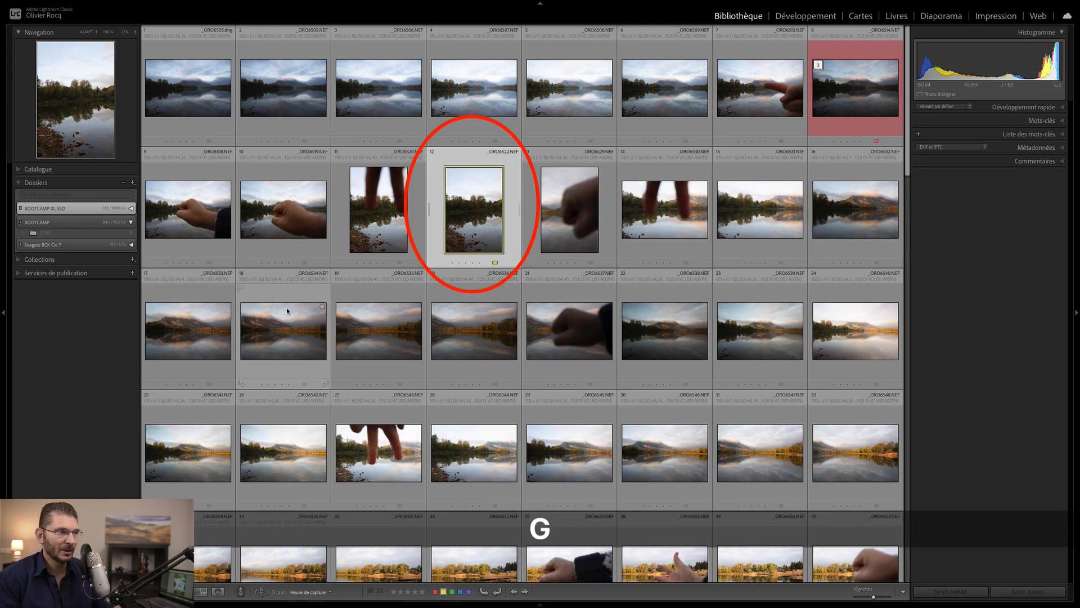
# - Label landscape photos 15–20 yellow and group them into a six-photo stack
pyautogui.click(757, 211)
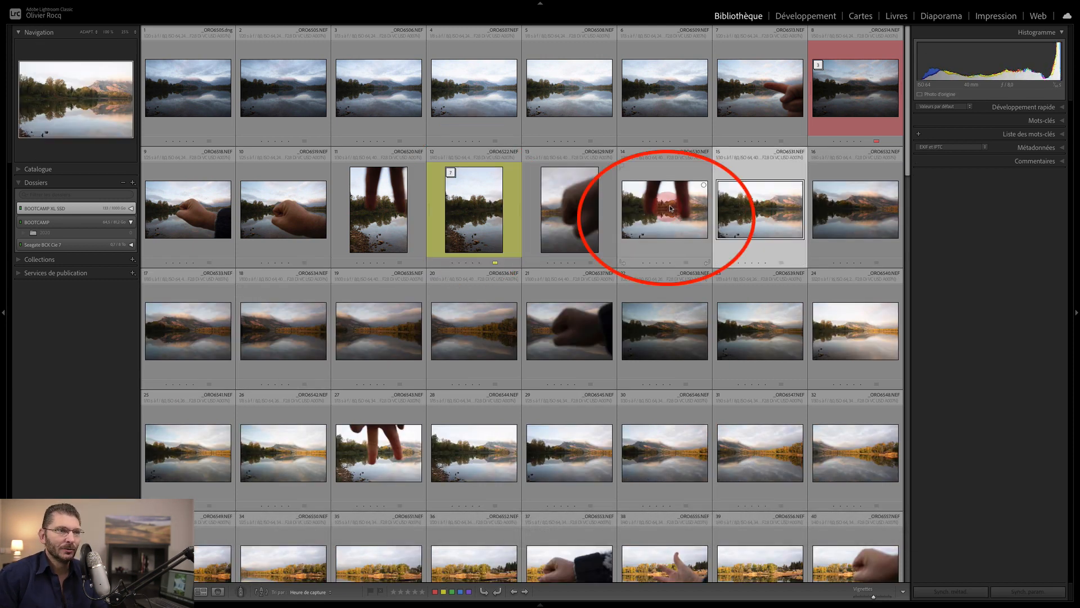
pyautogui.keyDown('shift'); pyautogui.click(490, 331); pyautogui.keyUp('shift')
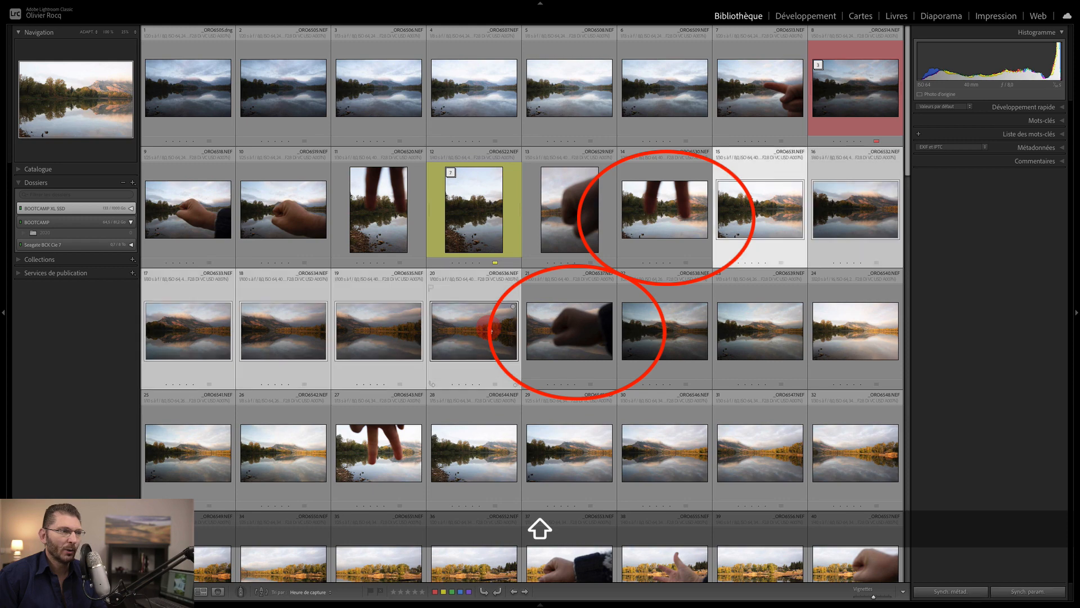
pyautogui.press('7')
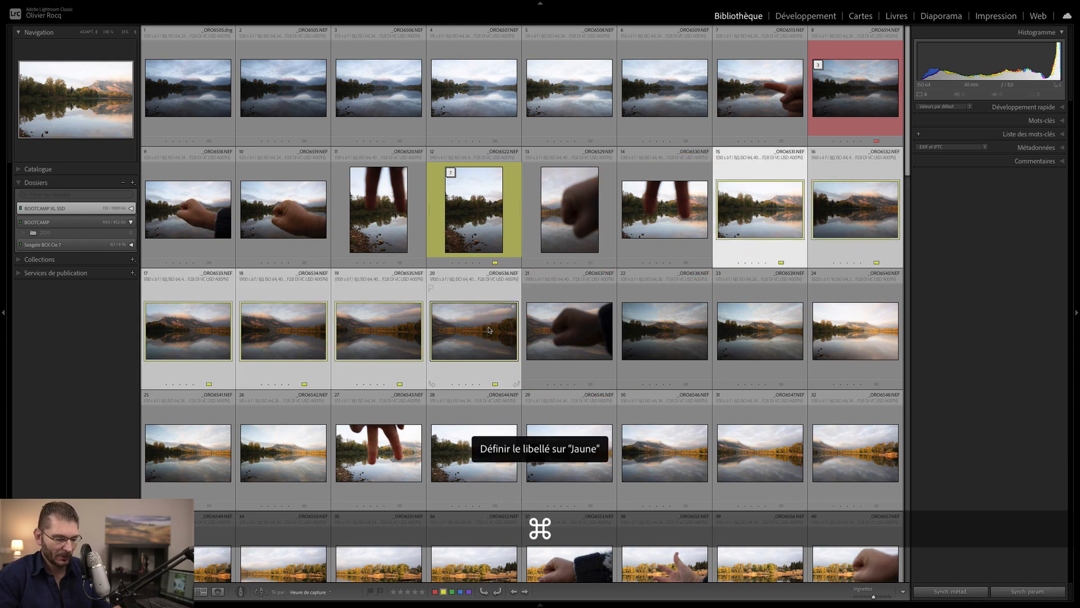
pyautogui.press('super+g')
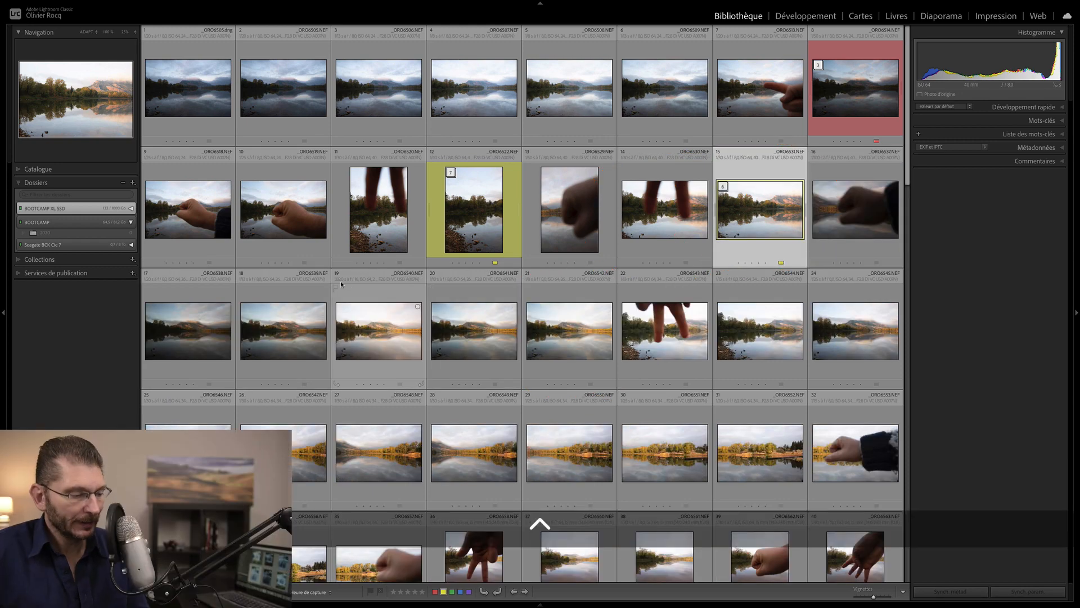
pyautogui.hotkey('ctrl', 'q')
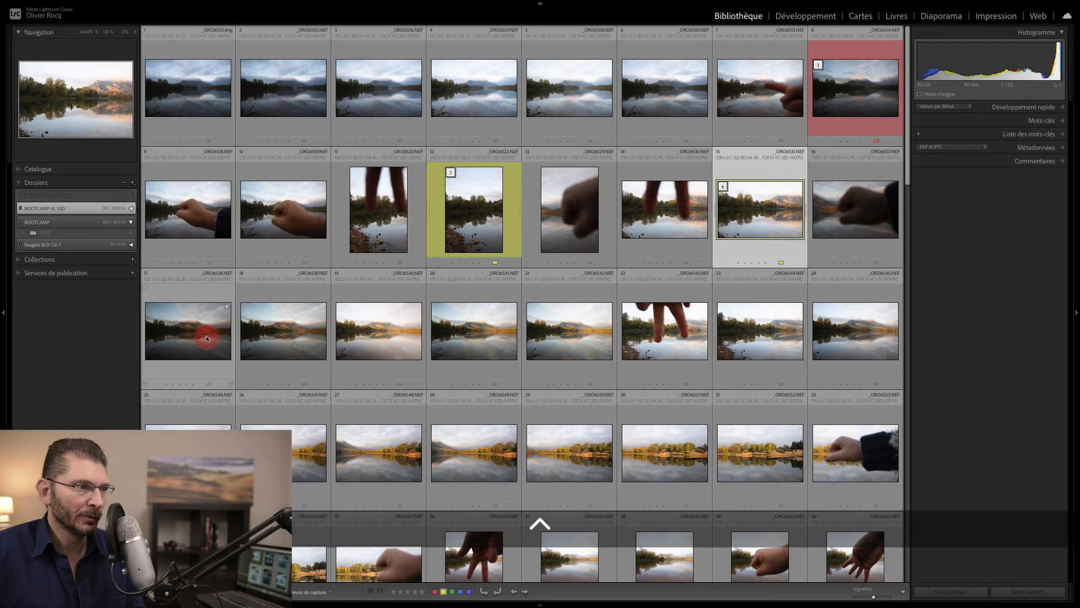
pyautogui.click(205, 336)
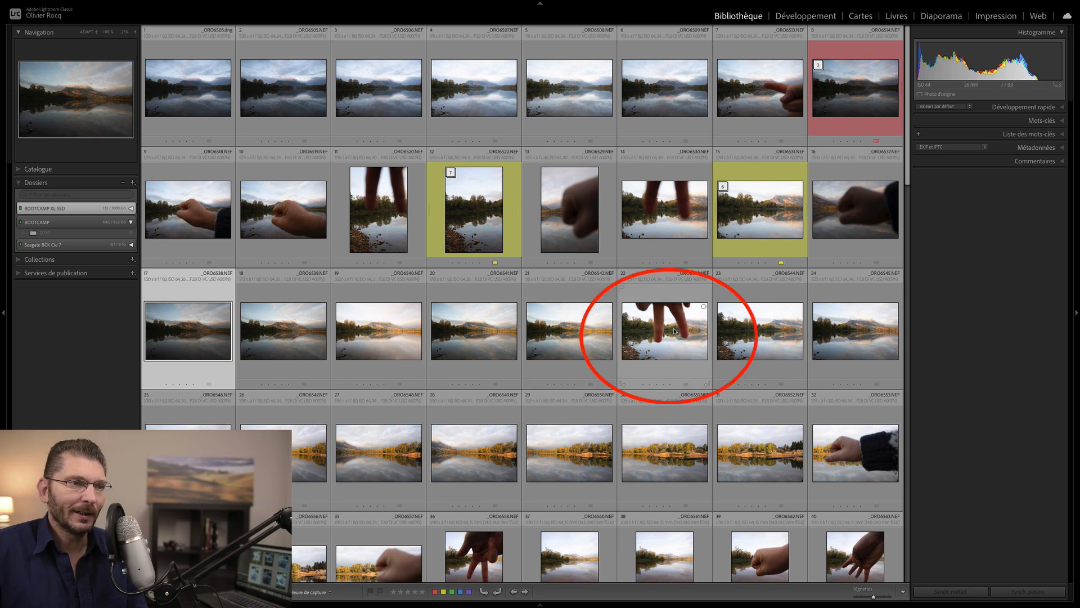
# - Give photos 23–31 a yellow label and collapse all nine into one stack
pyautogui.click(714, 338)
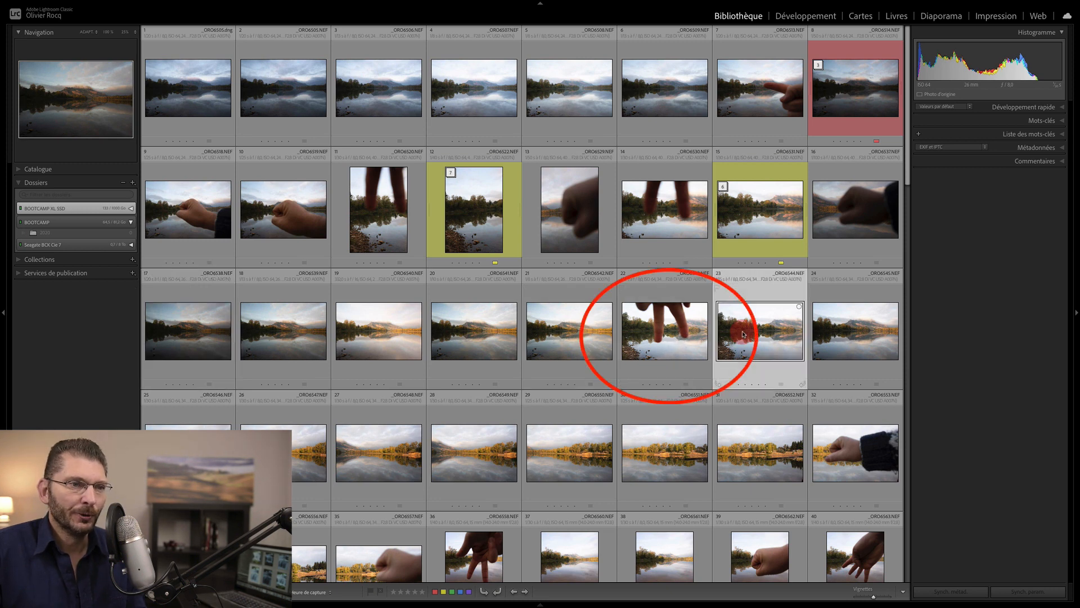
pyautogui.keyDown('shift'); pyautogui.click(735, 418); pyautogui.keyUp('shift')
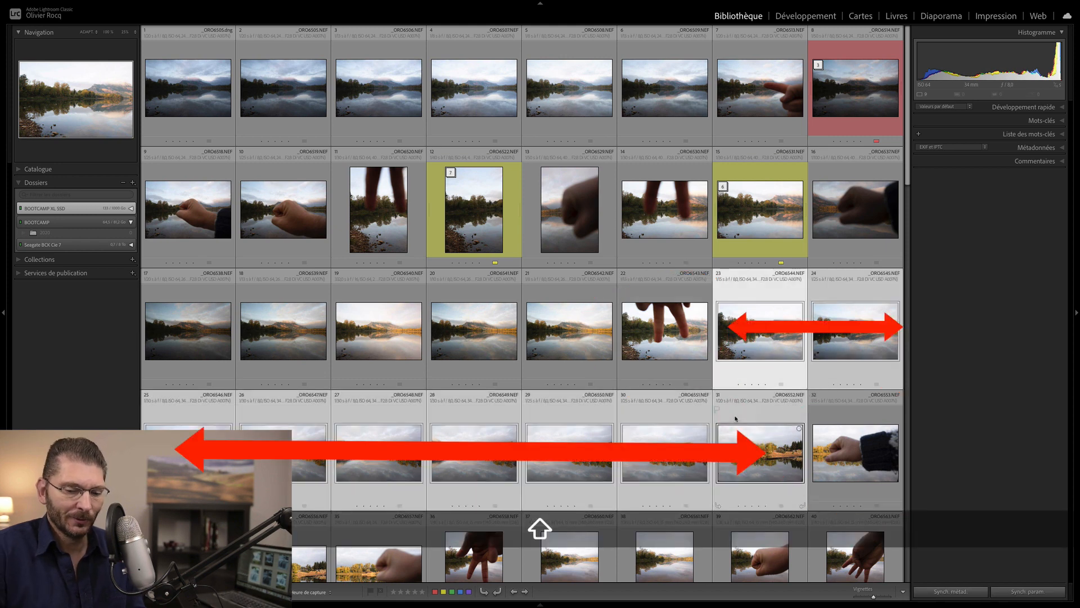
pyautogui.press('7')
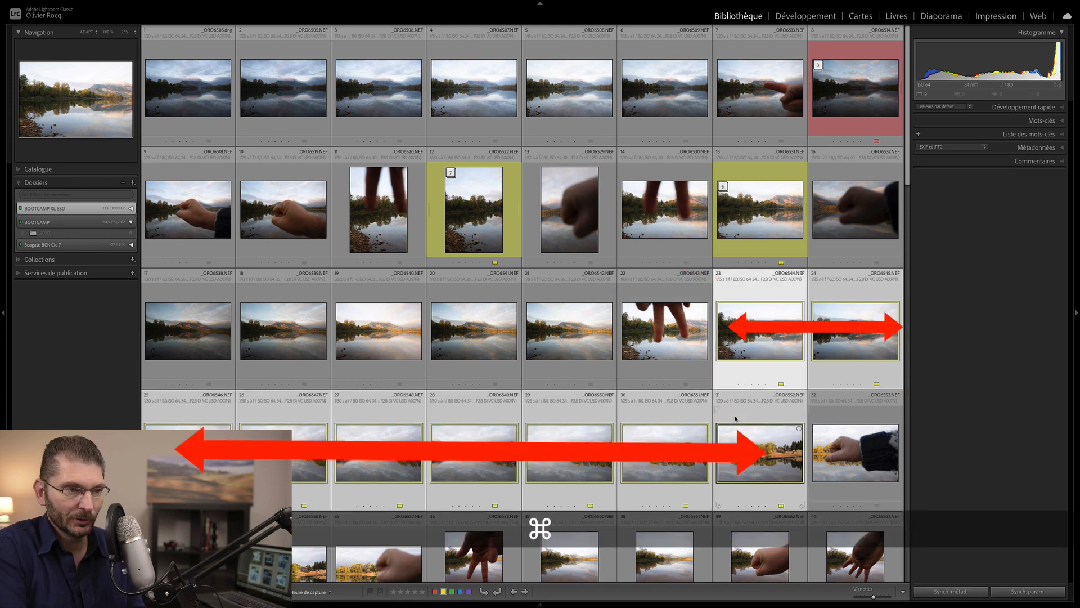
pyautogui.press('super+g')
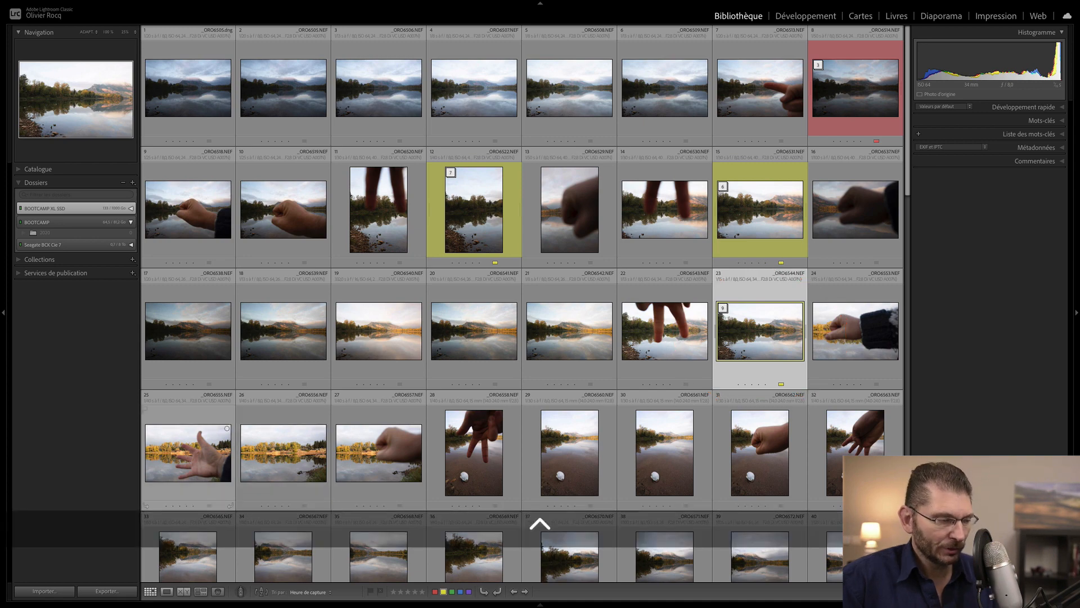
pyautogui.scroll(5, 220, 461)
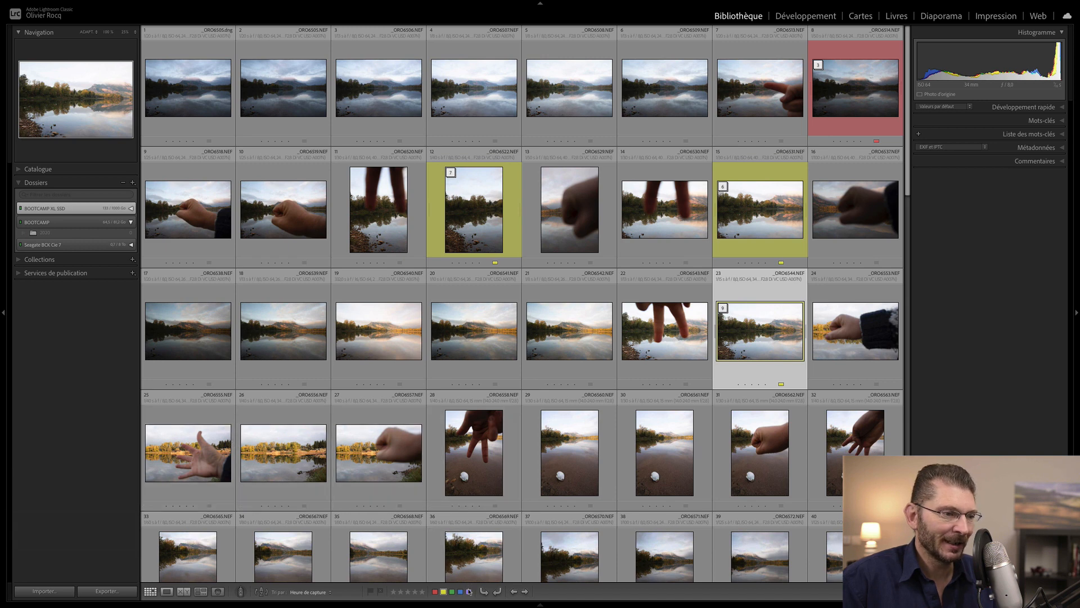
# - Apply purple labels, then label photos 29 and 30 green and stack them
pyautogui.click(469, 593)
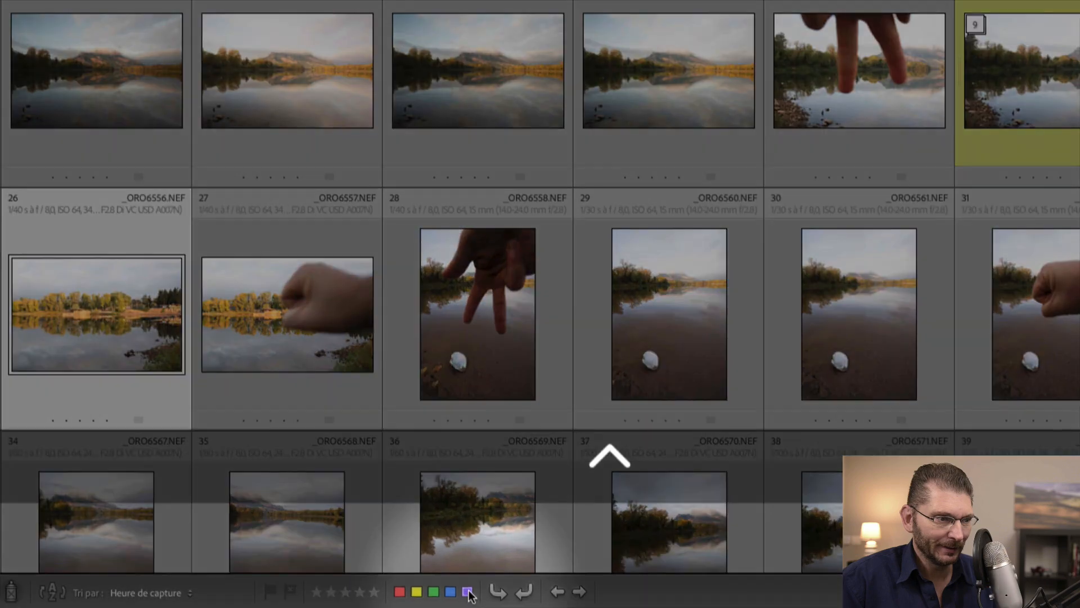
pyautogui.click(469, 592)
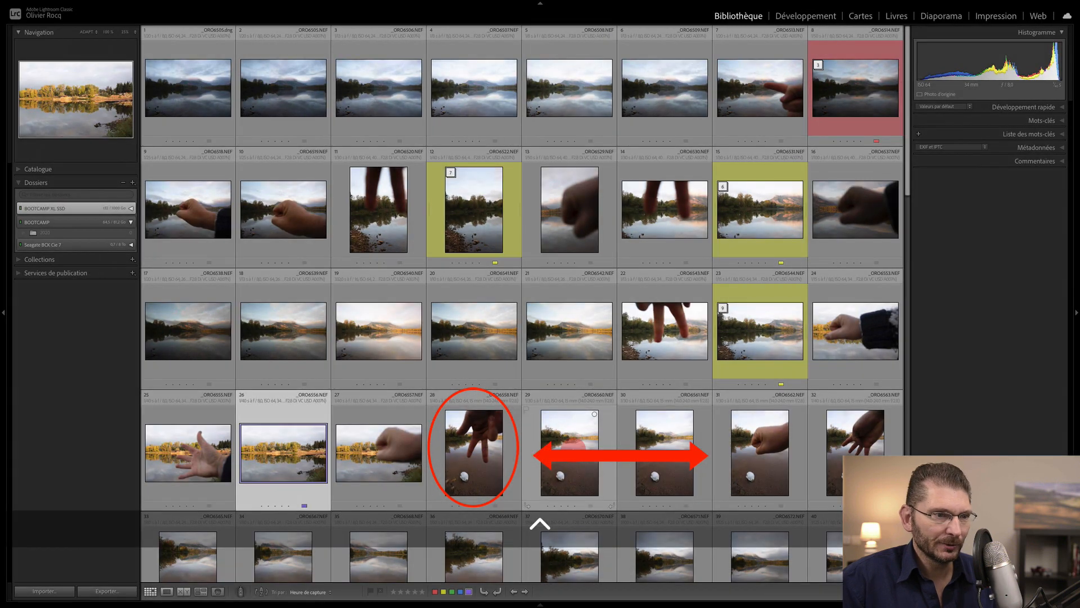
pyautogui.click(664, 448)
pyautogui.keyDown('shift'); pyautogui.click(678, 448); pyautogui.keyUp('shift')
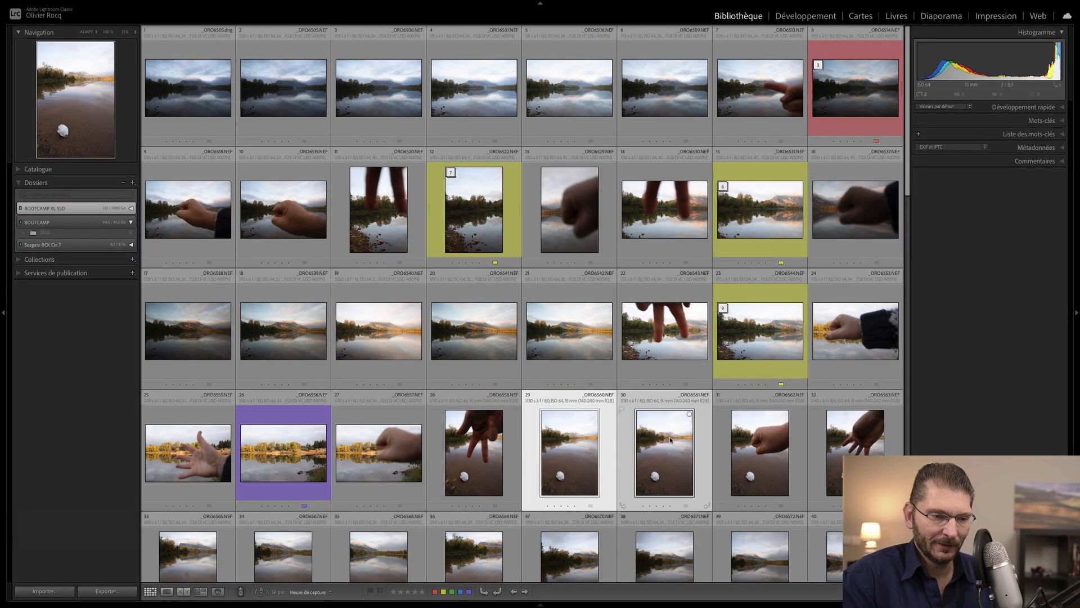
pyautogui.press('8')
pyautogui.press('super+g')
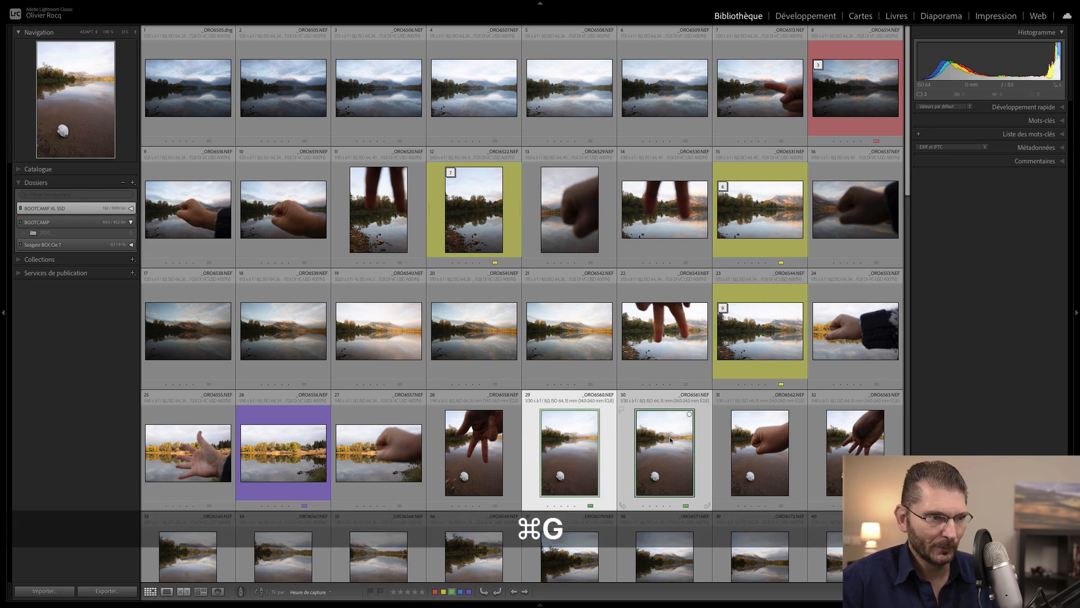
# - Label photos 32–39 blue and stack the eight together
pyautogui.scroll(-5, 773, 206)
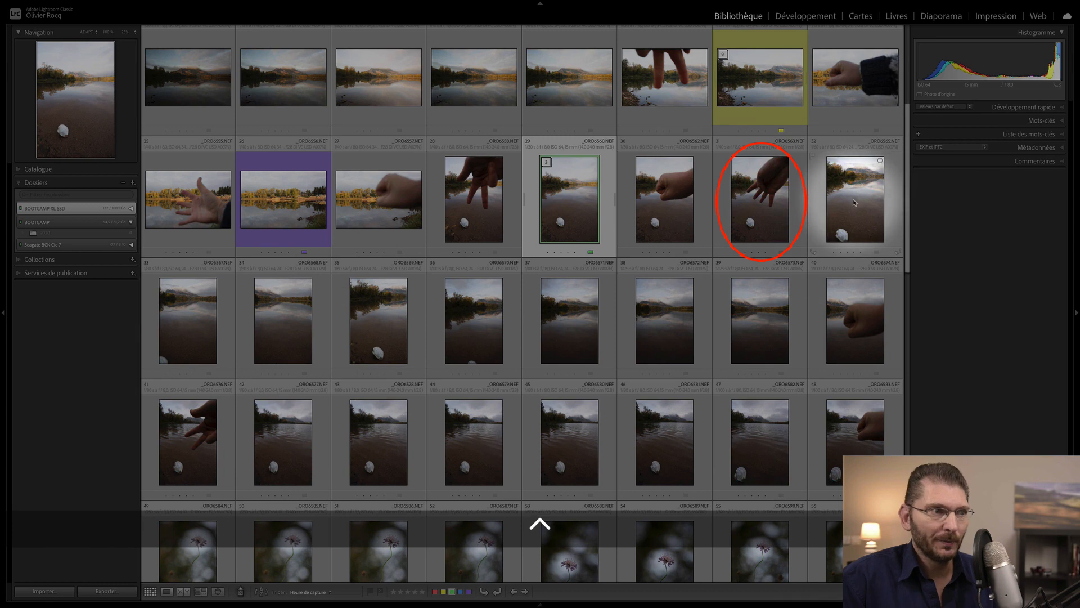
pyautogui.click(854, 198)
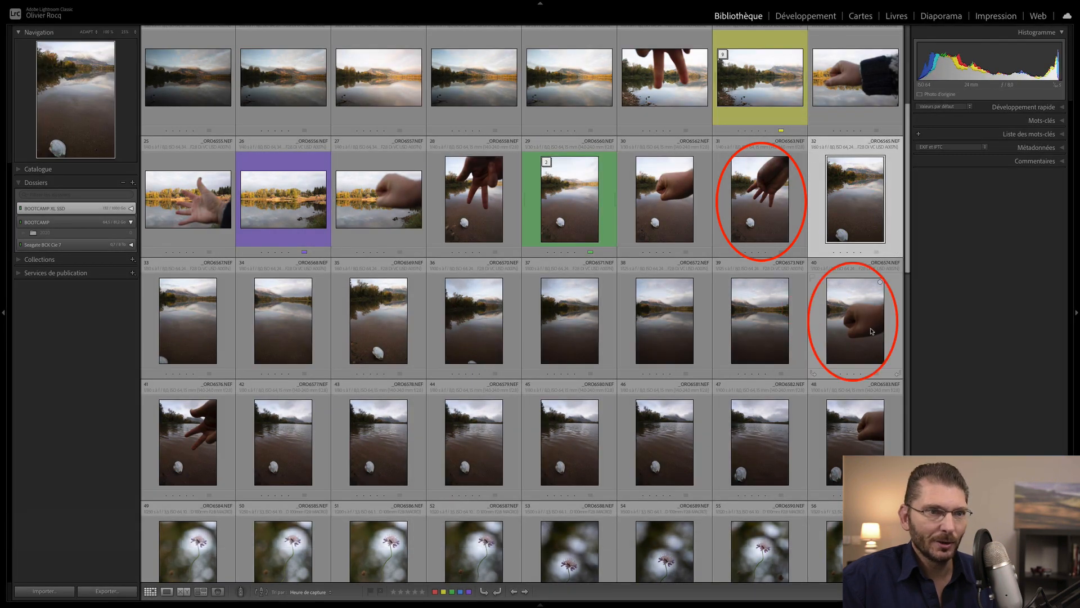
pyautogui.keyDown('shift'); pyautogui.click(757, 330); pyautogui.keyUp('shift')
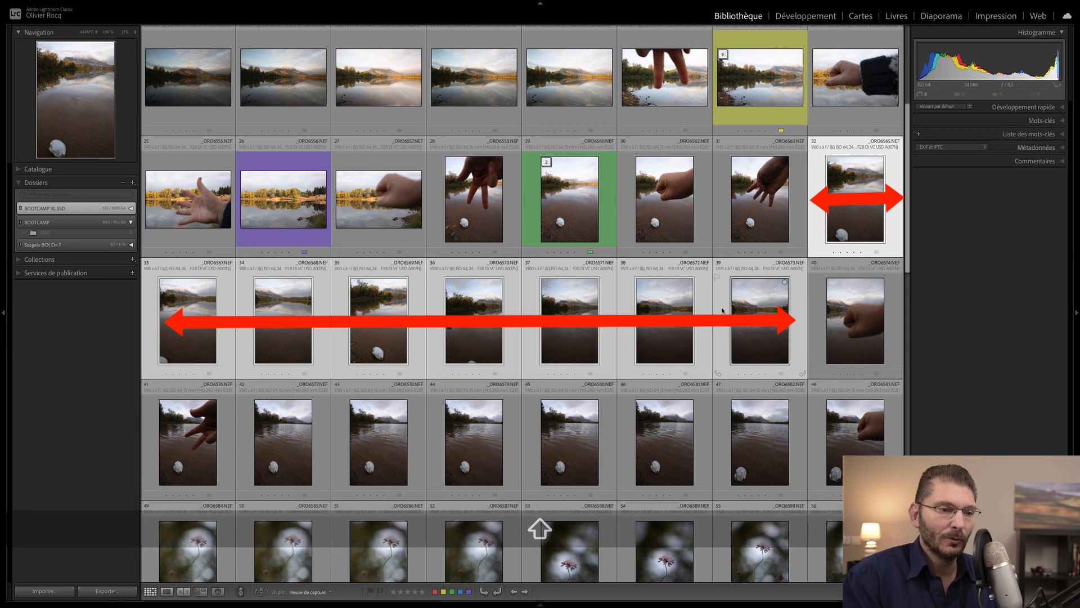
pyautogui.press('9')
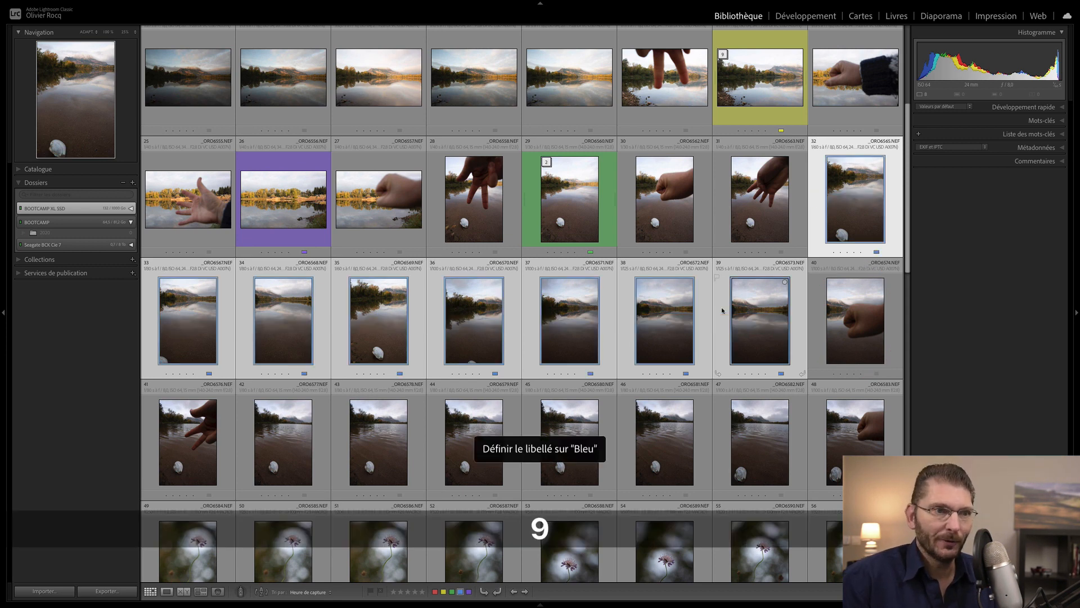
pyautogui.hotkey('ctrl', 'g')
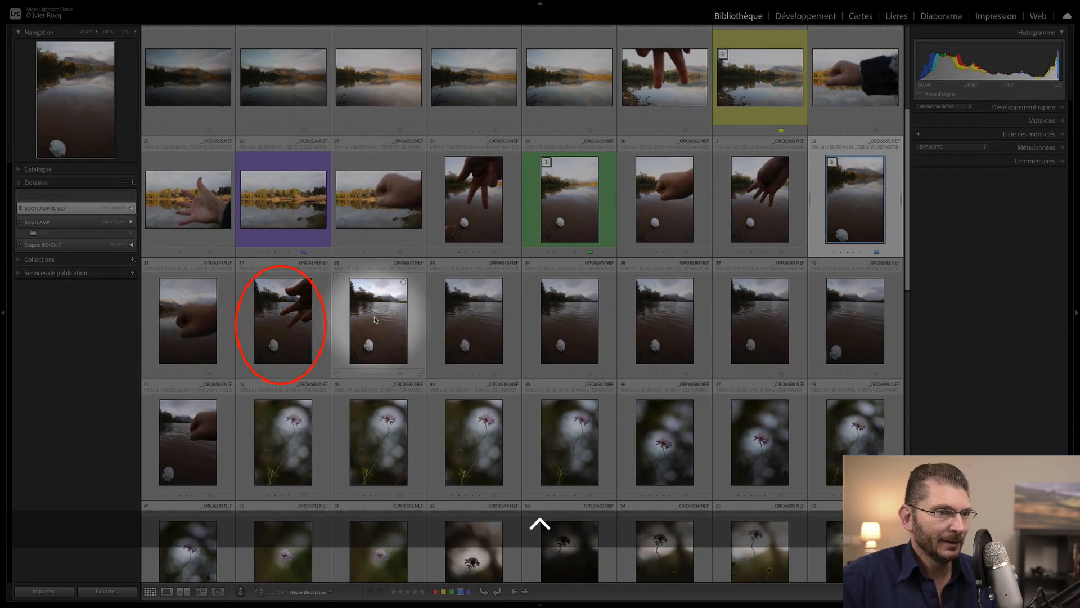
# - Label photos 35–40 green and group the six into a stack
pyautogui.click(375, 318)
pyautogui.keyDown('shift'); pyautogui.click(864, 329); pyautogui.keyUp('shift')
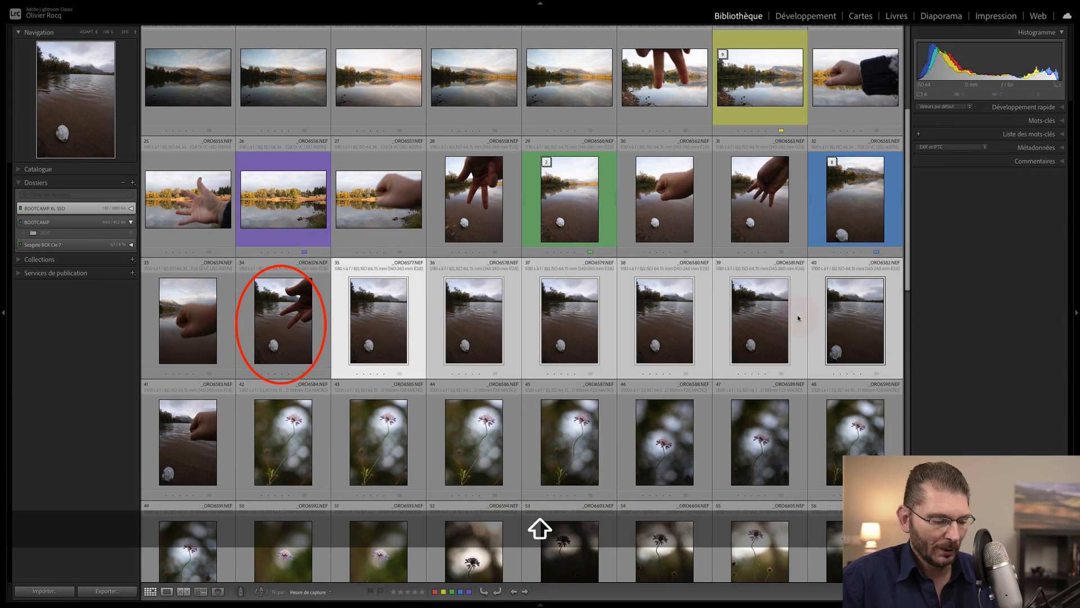
pyautogui.press('8')
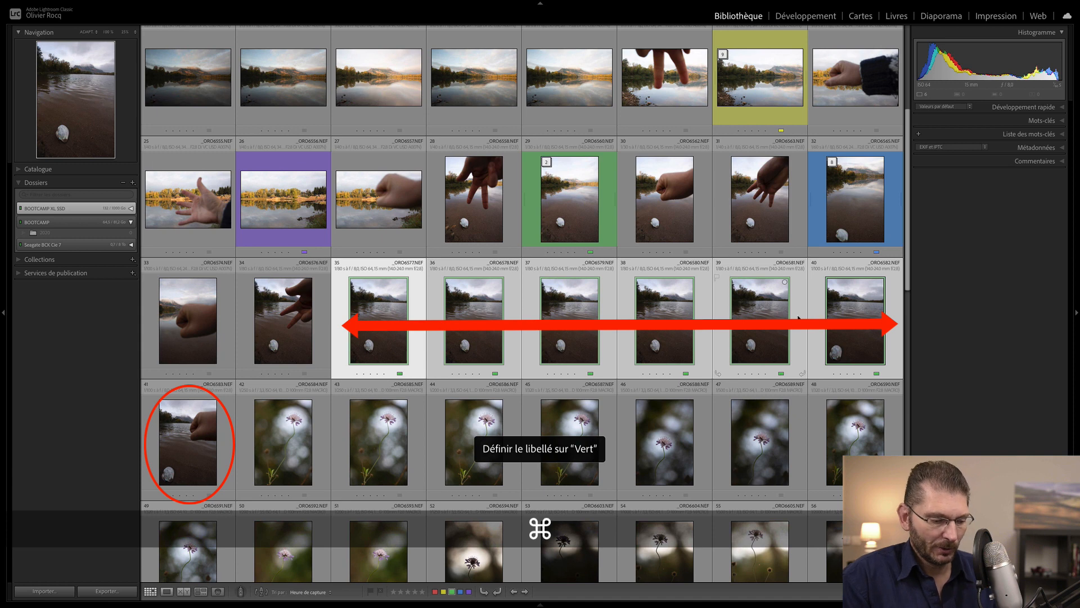
pyautogui.press('super+g')
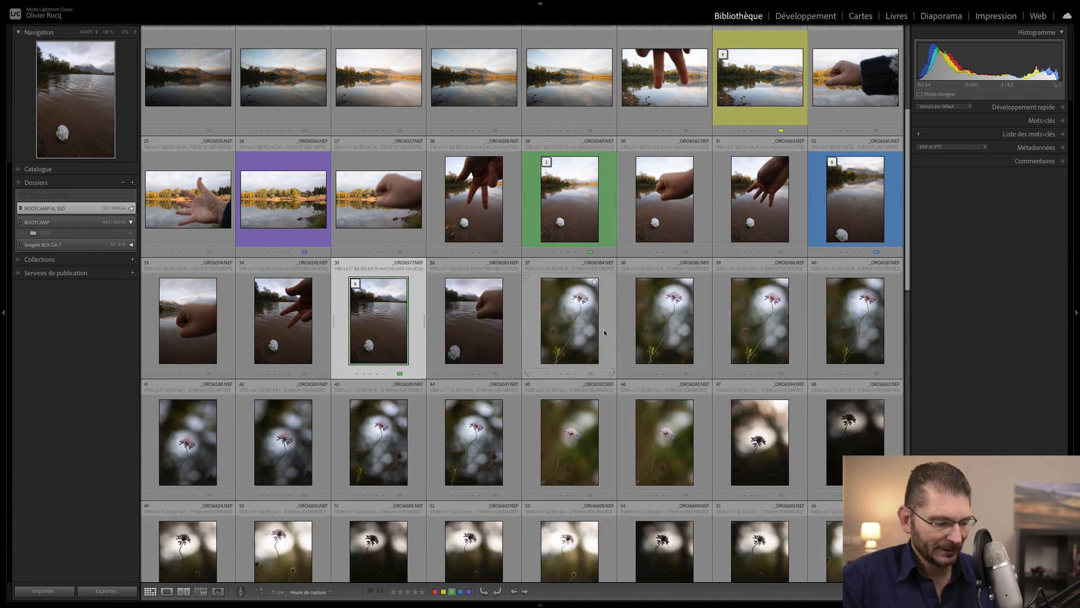
pyautogui.moveTo(908, 280); pyautogui.dragTo(904, 491)
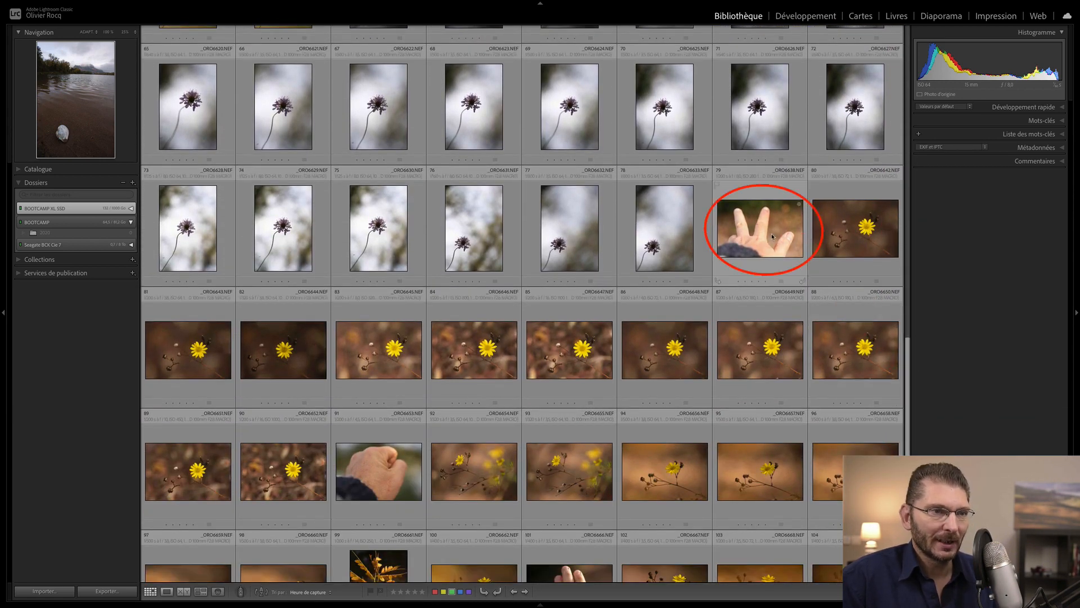
# - Label the yellow-flower photos 80–90 green and collapse them into one stack
pyautogui.click(860, 241)
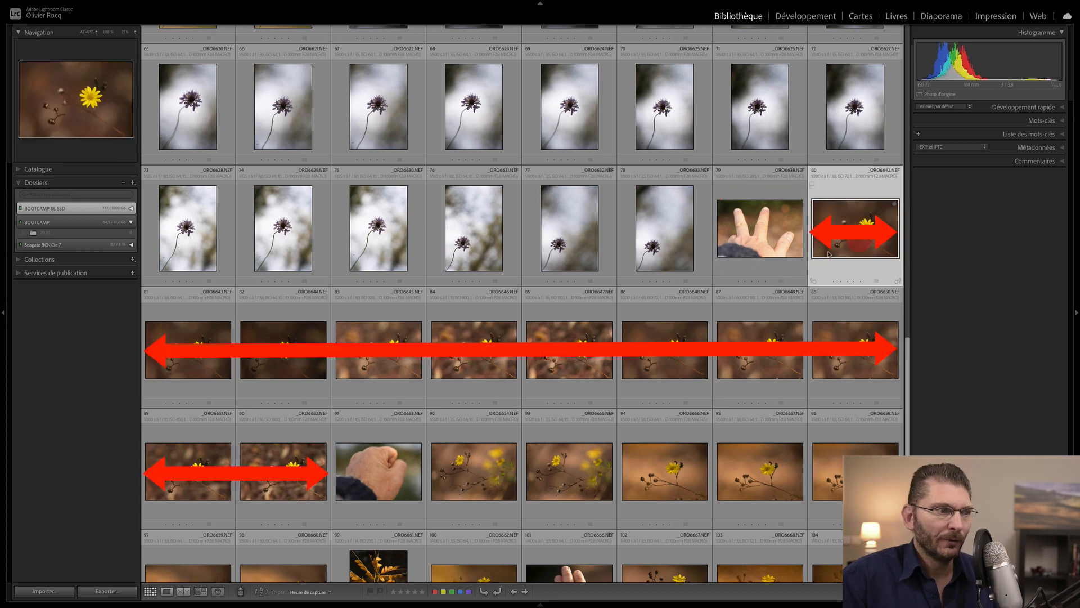
pyautogui.keyDown('shift'); pyautogui.click(283, 472); pyautogui.keyUp('shift')
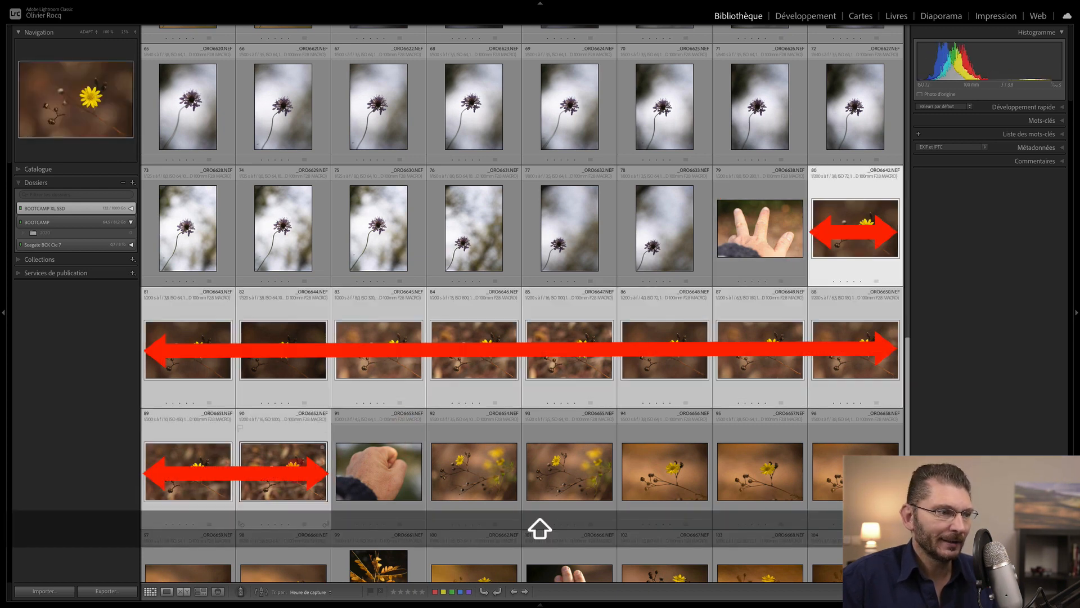
pyautogui.press('8')
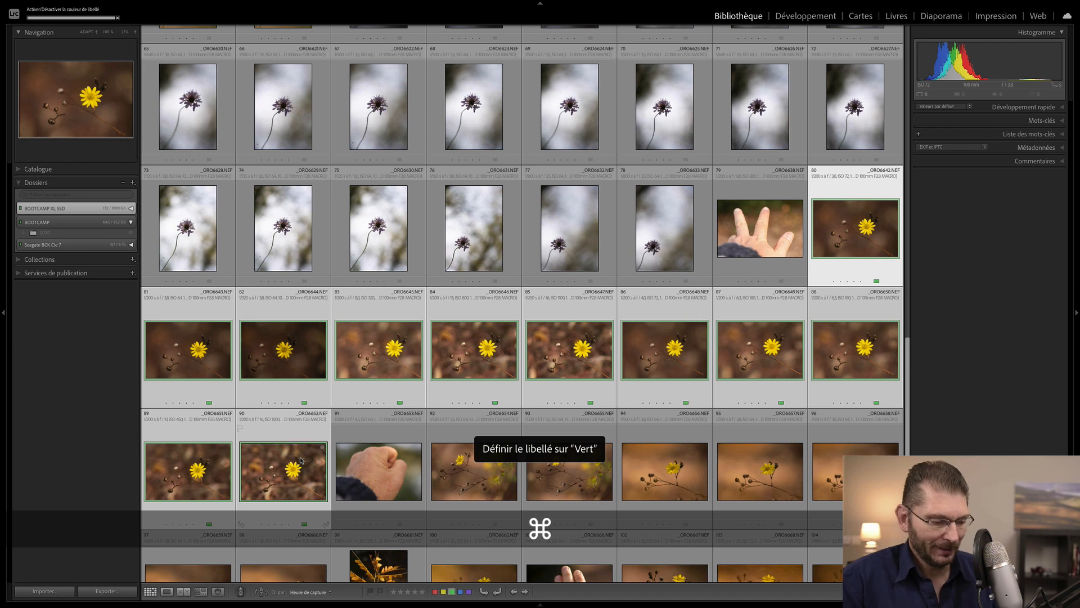
pyautogui.press('super+g')
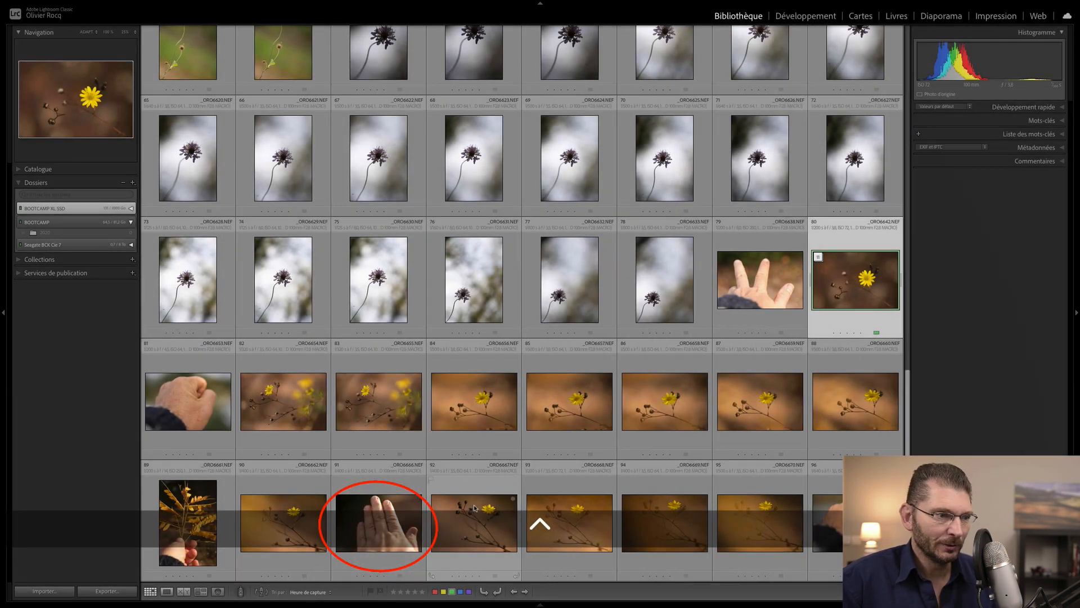
# - Group flower close-ups 92–95 into a four-photo stack and return to the grid's start
pyautogui.click(474, 508)
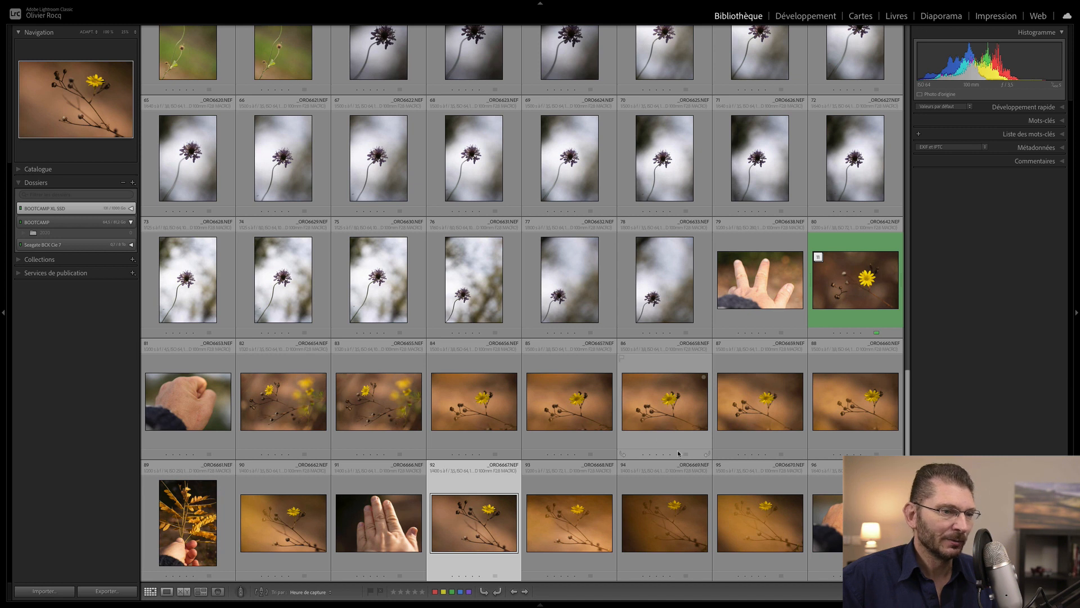
pyautogui.press('shift')
pyautogui.keyDown('shift'); pyautogui.click(761, 508); pyautogui.keyUp('shift')
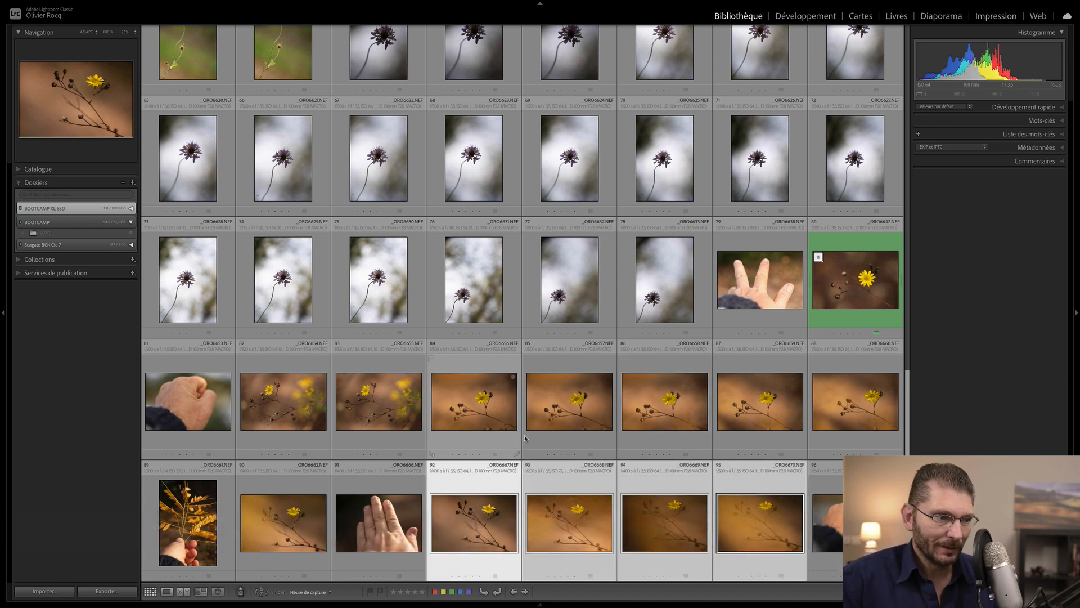
pyautogui.press('super+g')
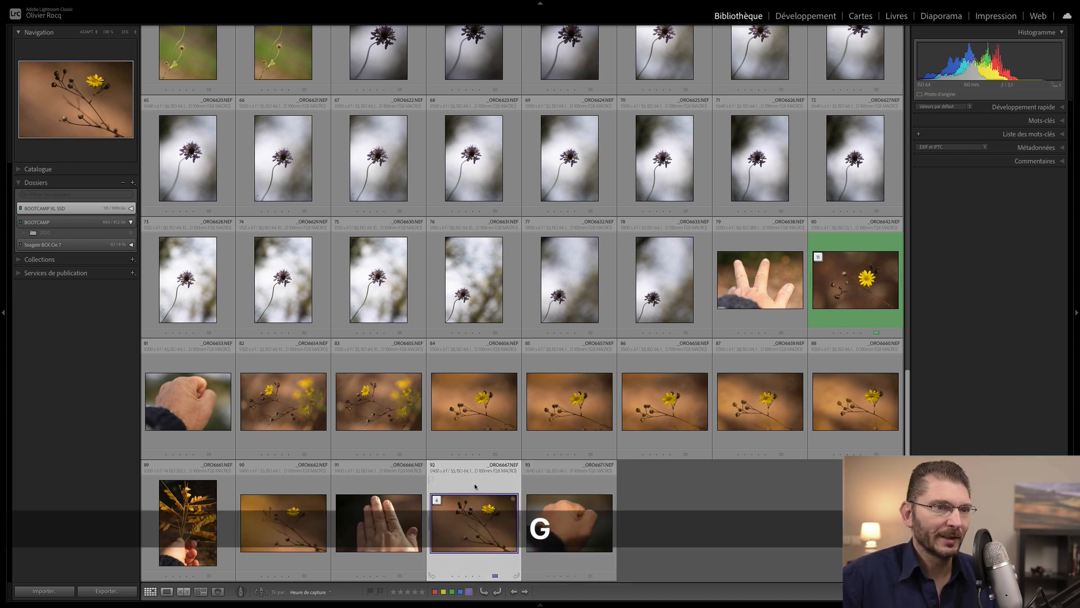
pyautogui.press('Home')
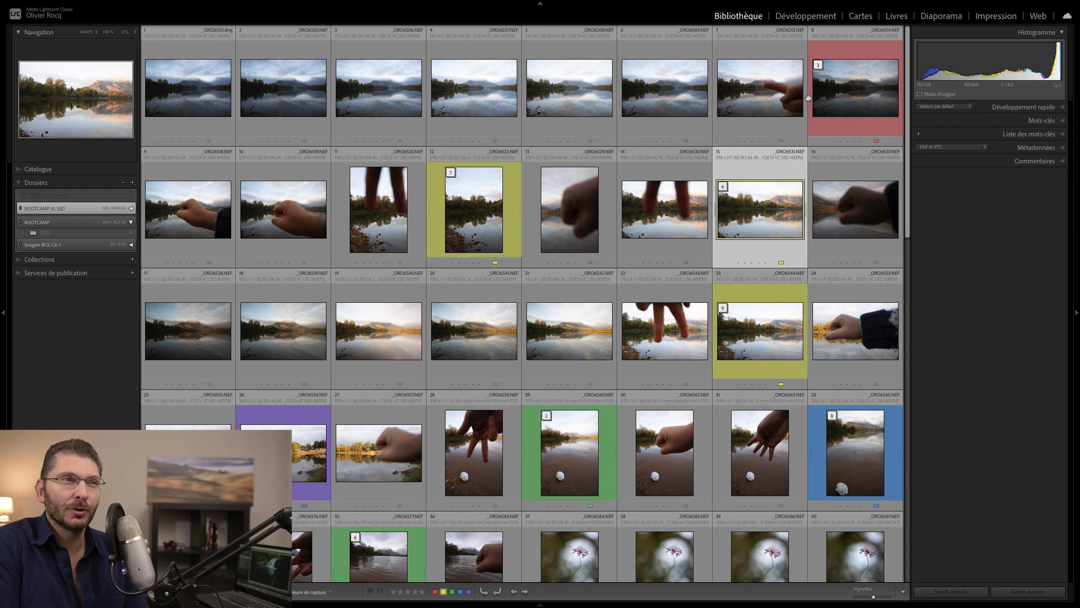
# - Filter the Library grid by colour label to show only red and yellow stacks
pyautogui.press('$')
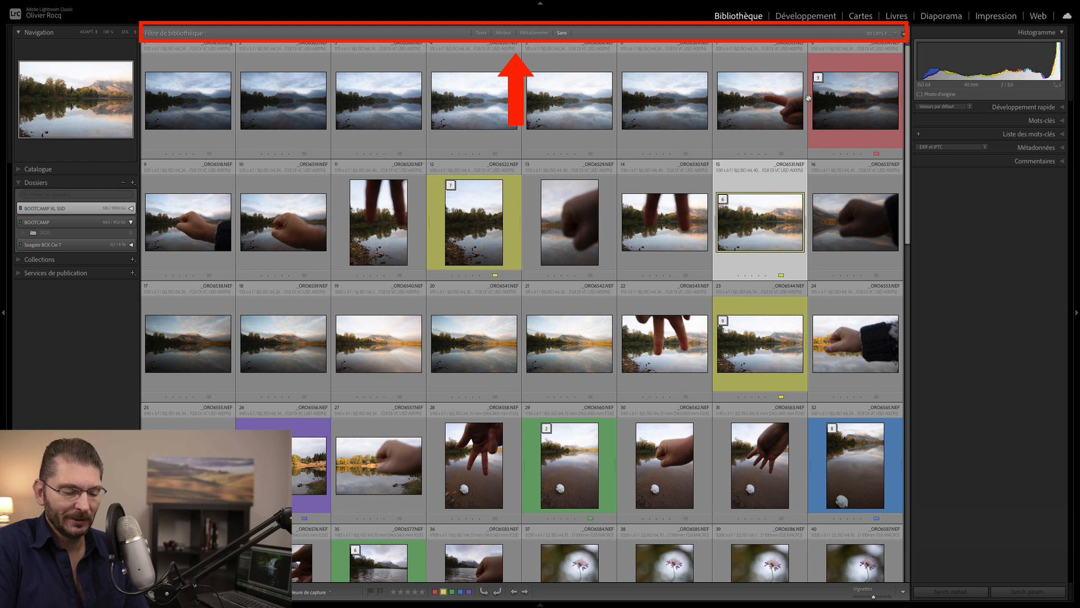
pyautogui.press('super')
pyautogui.press('super+l')
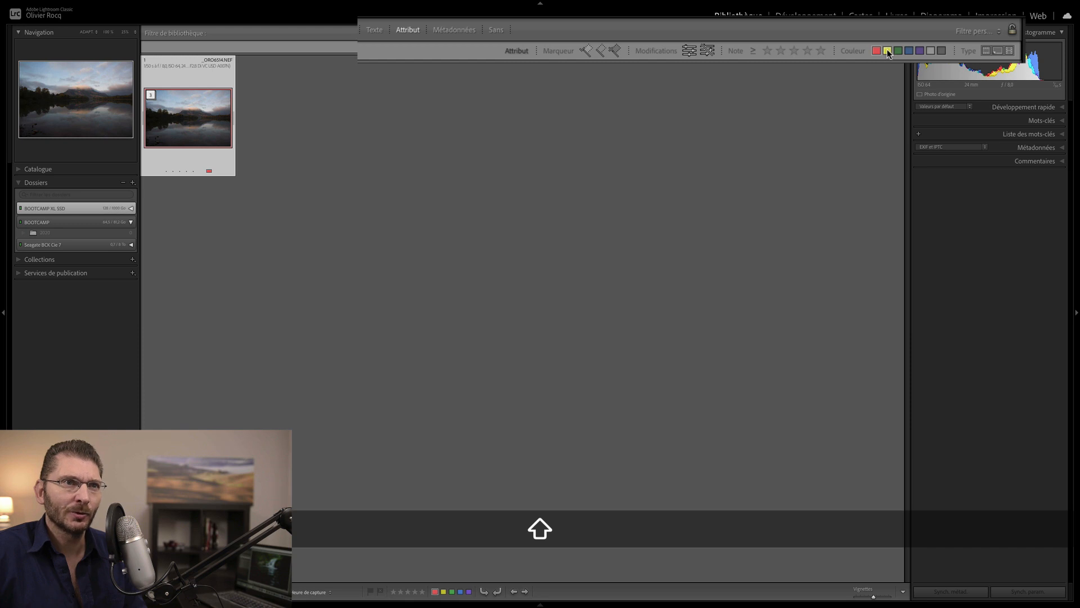
pyautogui.keyDown('shift'); pyautogui.click(888, 52); pyautogui.keyUp('shift')
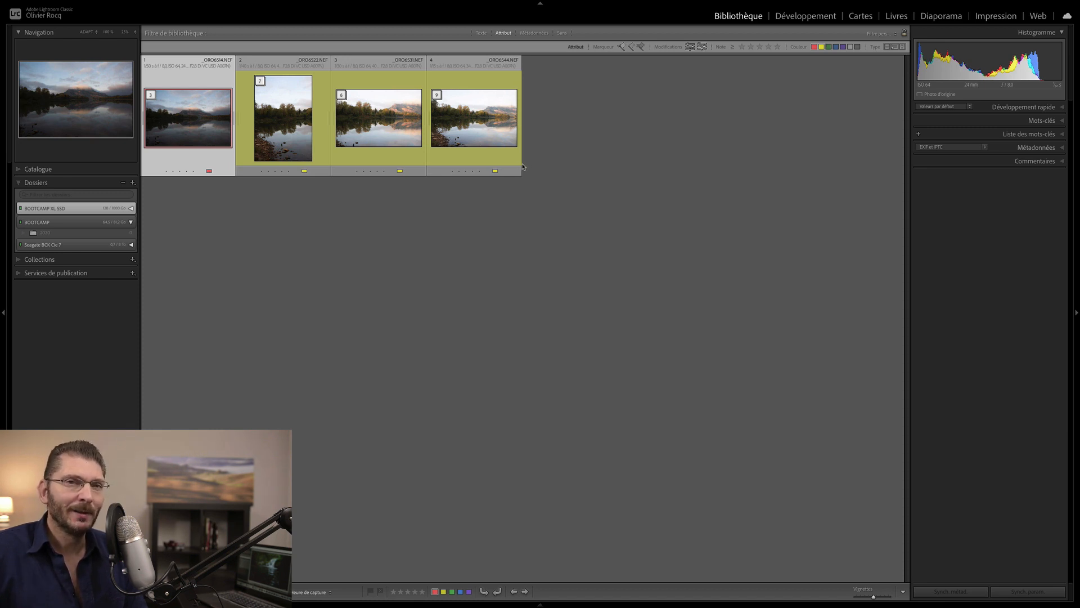
# - Merge the red three-shot bracket stack into an HDR image with Photo Merge > HDR
pyautogui.rightClick(189, 122)
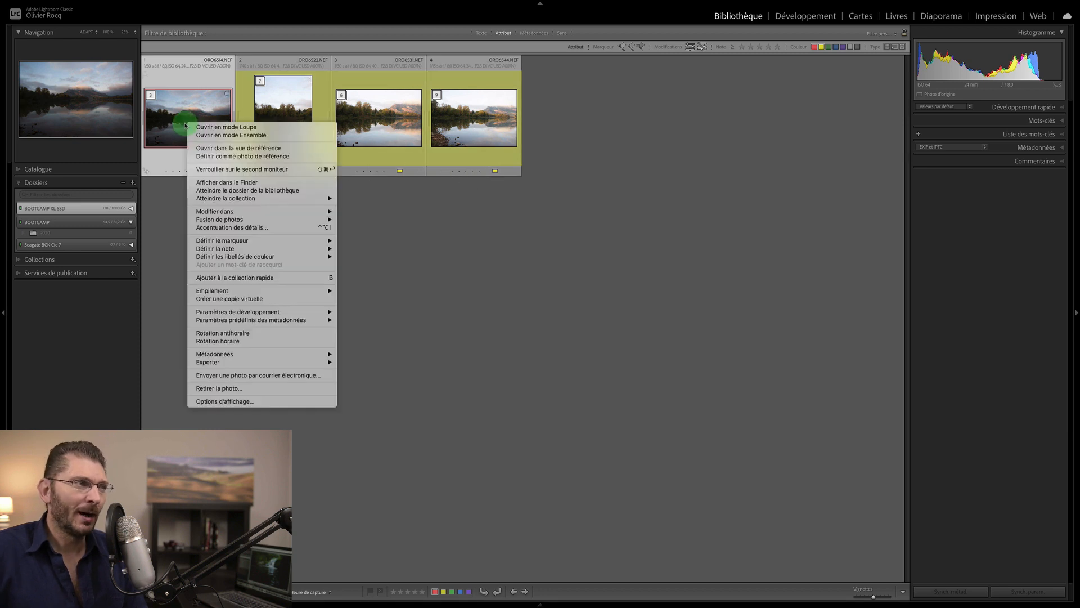
pyautogui.click(245, 220)
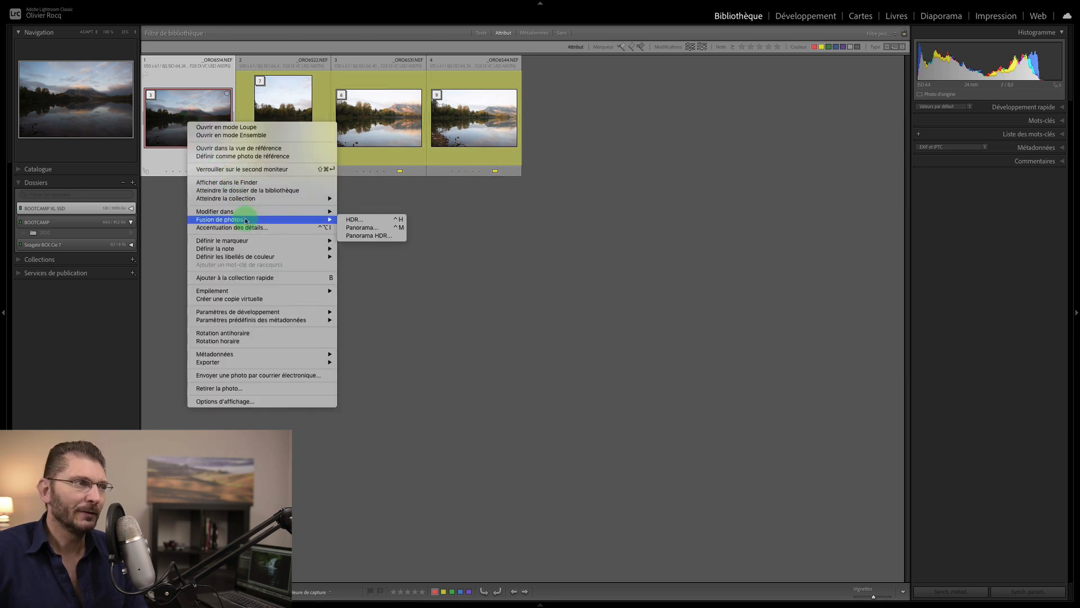
pyautogui.click(349, 220)
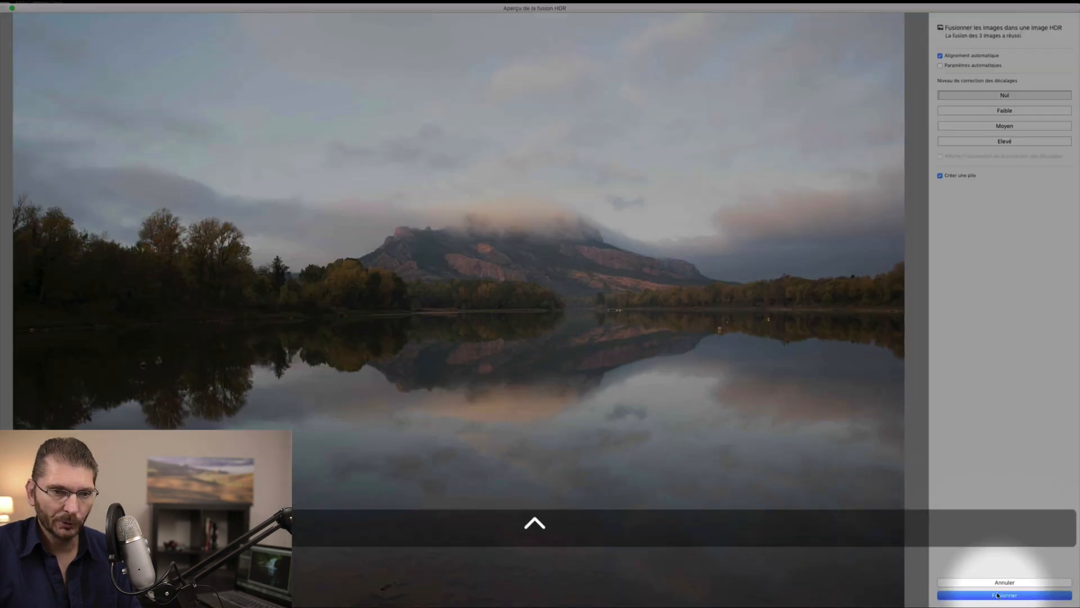
pyautogui.click(997, 594)
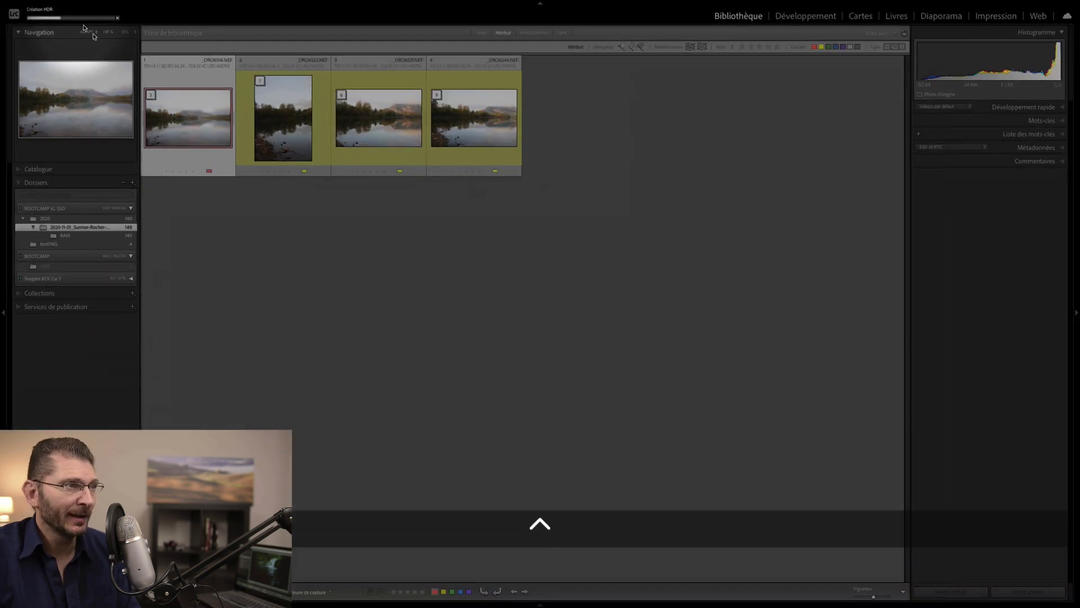
pyautogui.click(285, 111)
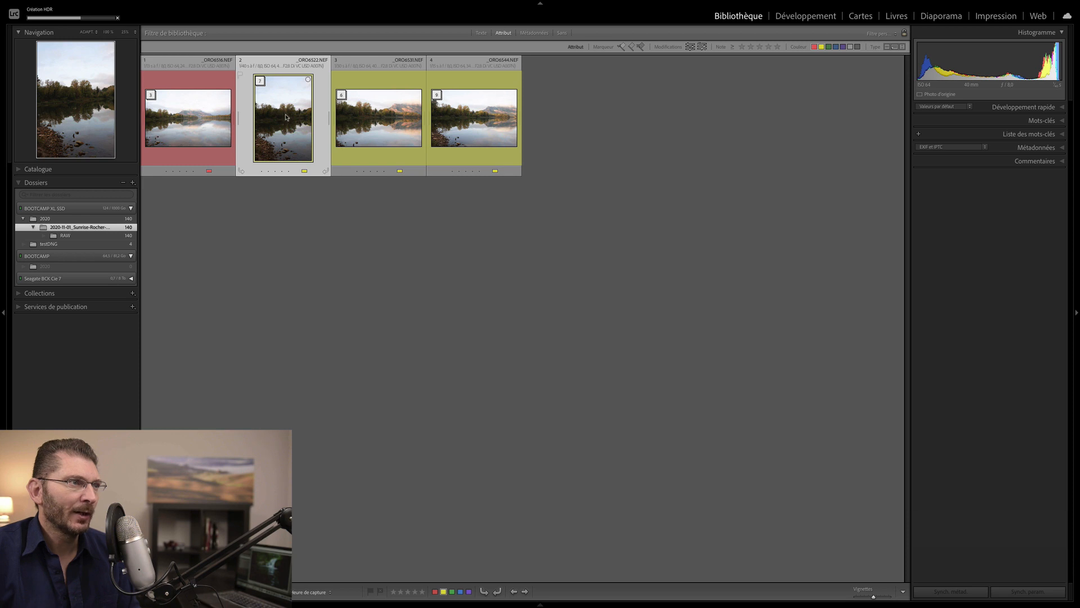
# - Preview a panorama merge of the seven-photo yellow stack, cancel it, and restore the label filter
pyautogui.rightClick(284, 122)
pyautogui.click(354, 223)
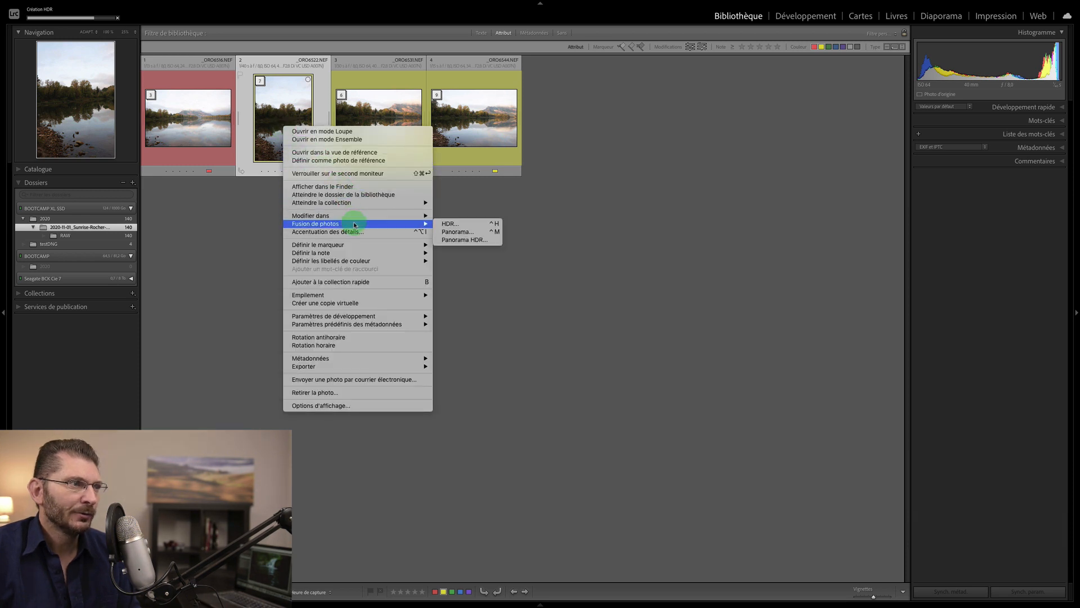
pyautogui.click(449, 232)
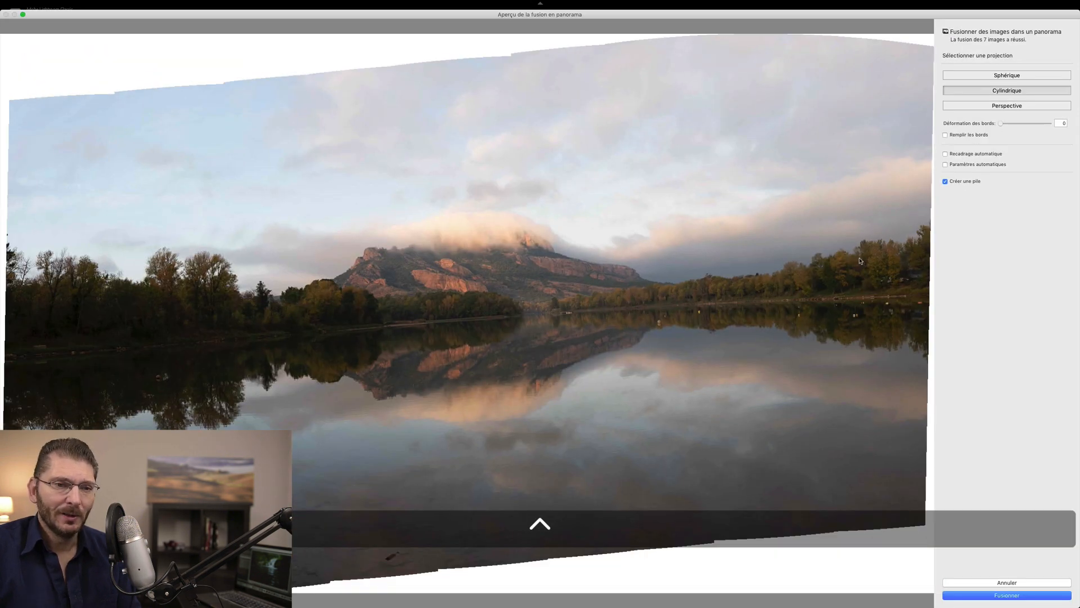
pyautogui.click(981, 582)
pyautogui.press('super+l')
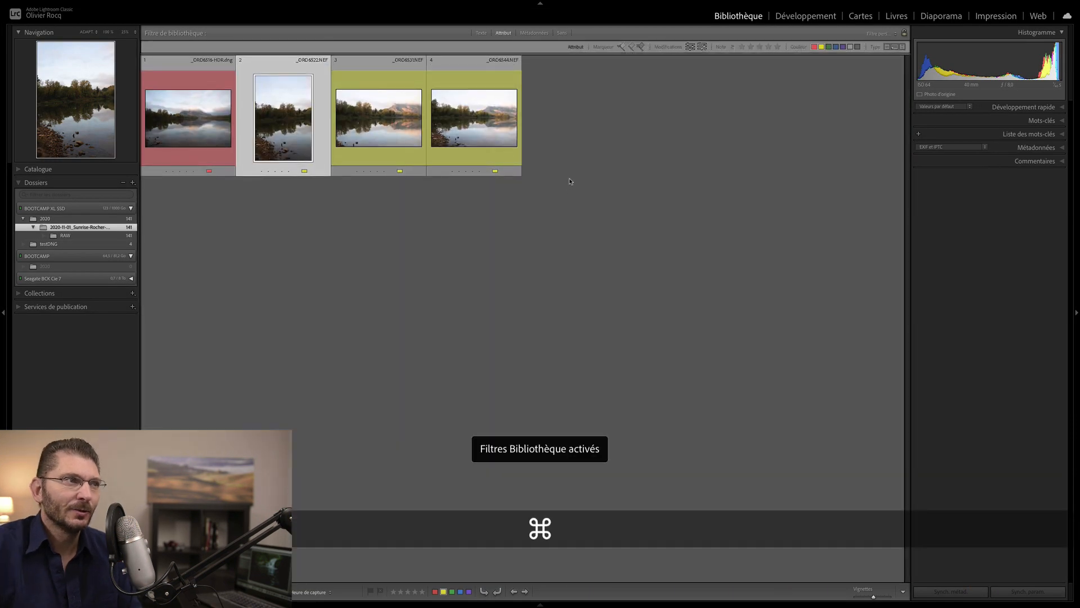
pyautogui.keyDown('shift'); pyautogui.click(462, 121); pyautogui.keyUp('shift')
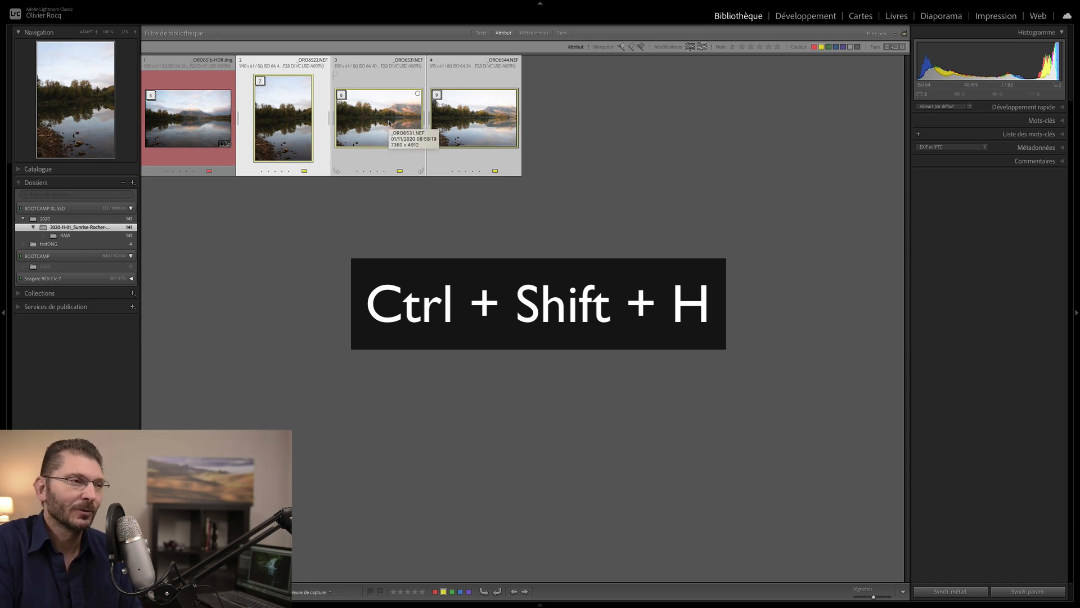
pyautogui.hotkey('ctrl', 'shift', 'm')
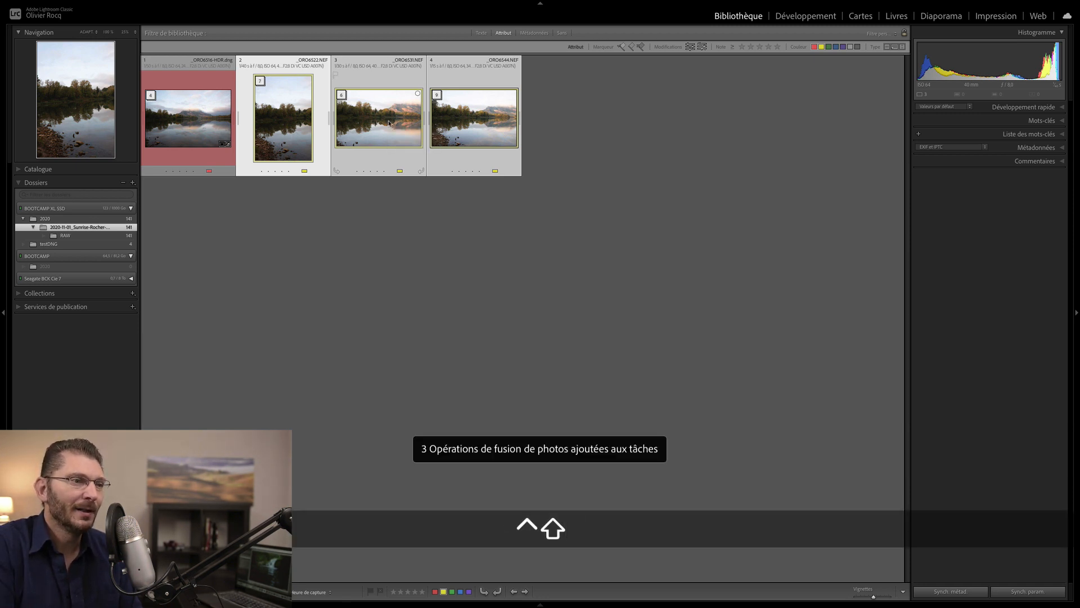
pyautogui.hotkey('ctrl', 'q')
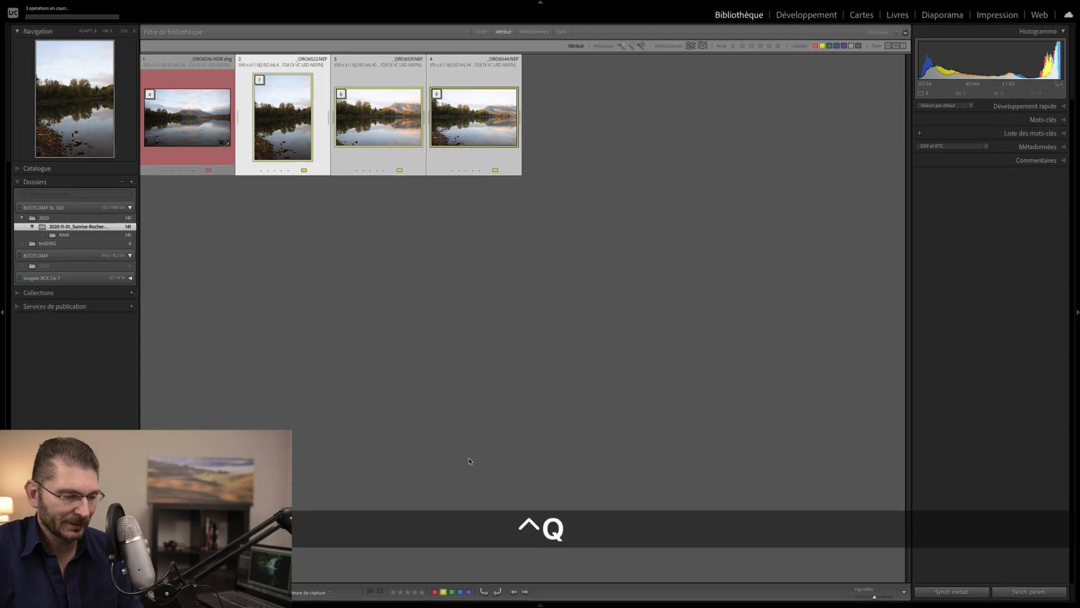
pyautogui.press('ctrl+less')
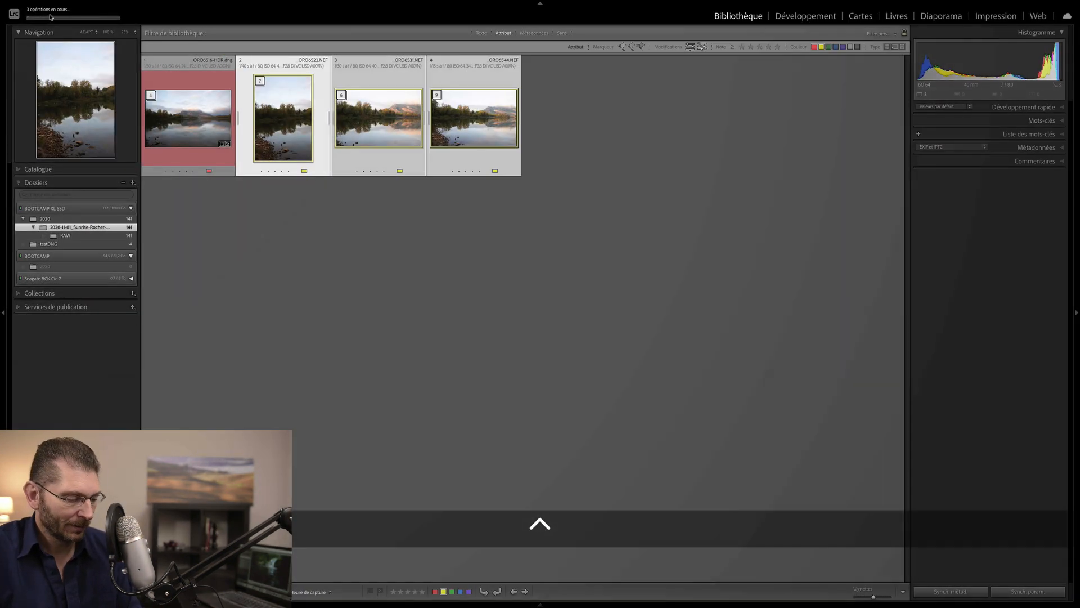
pyautogui.hotkey('ctrl', 'q')
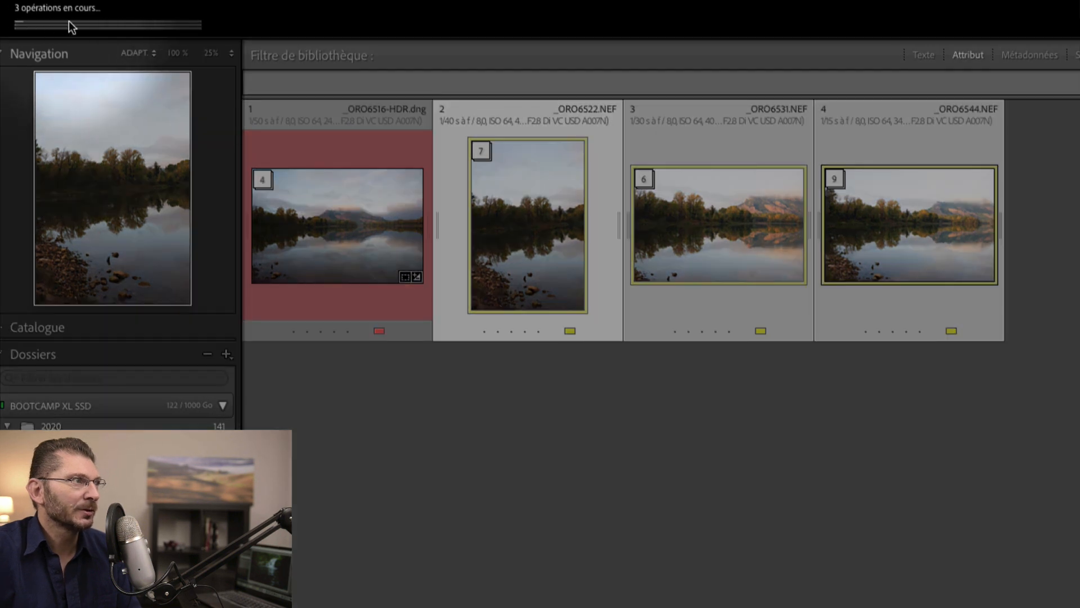
pyautogui.click(63, 23)
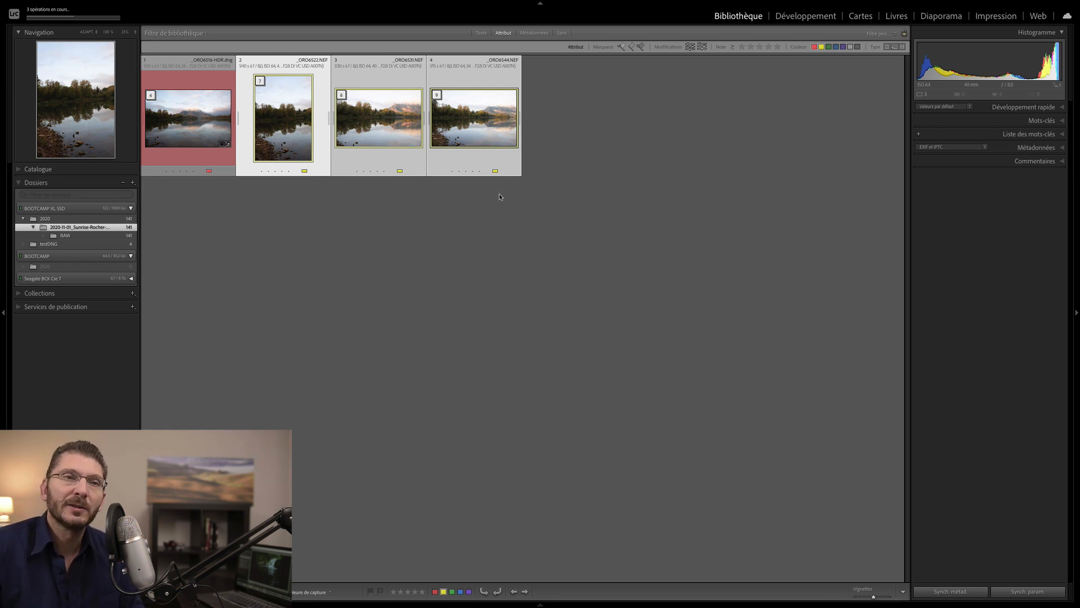
# - Turn off the Library Filter so every photo, including the HDR and panorama DNGs, shows in the grid
pyautogui.hotkey('ctrl', 'l')
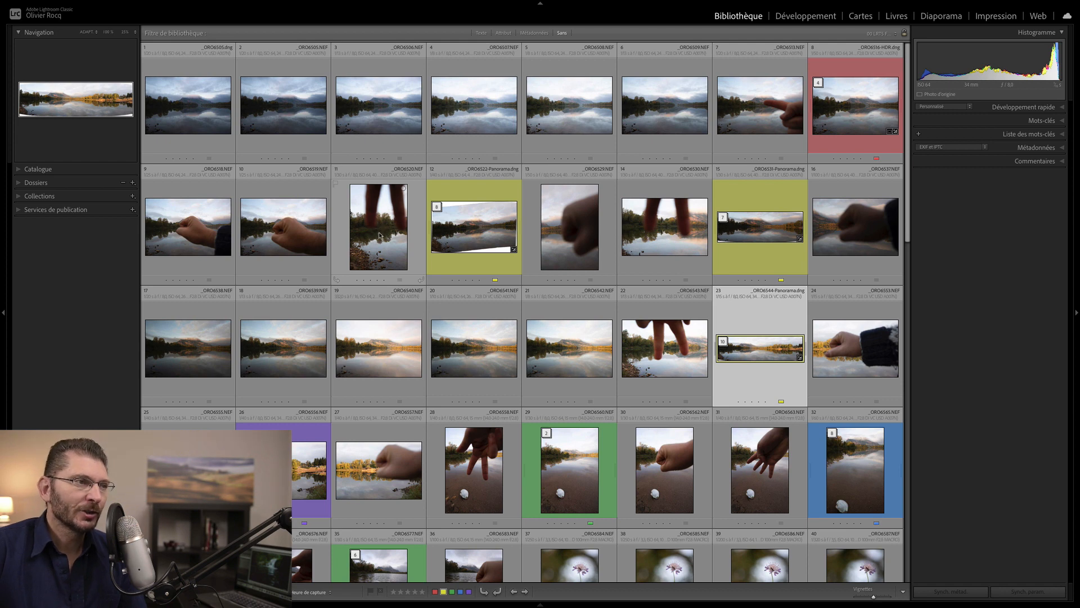
# - Flag photo 7, the pointing-finger shot, as Rejected
pyautogui.click(380, 235)
pyautogui.click(760, 104)
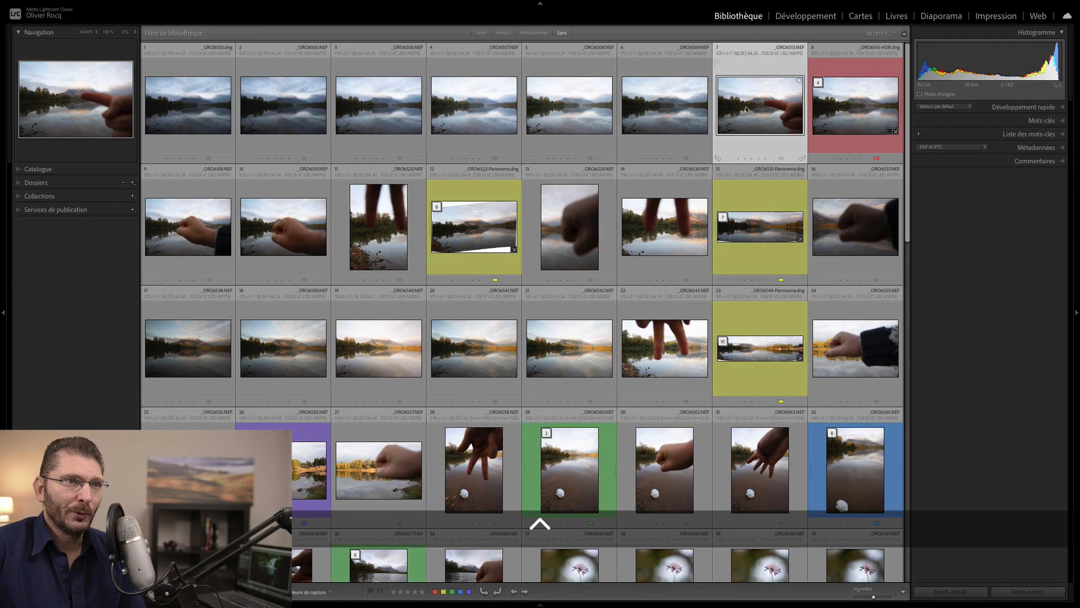
pyautogui.press('x')
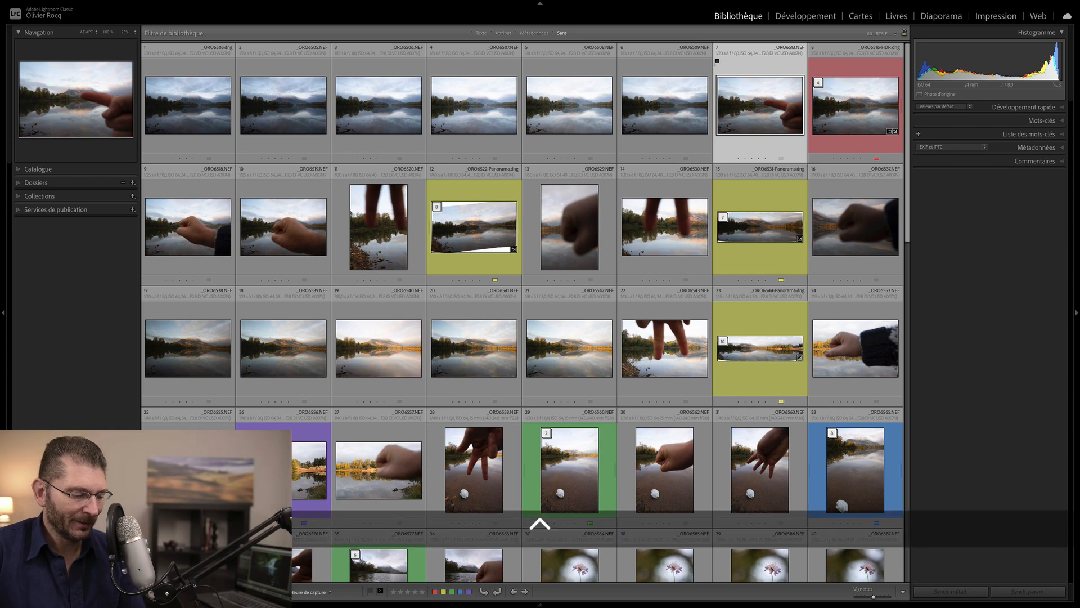
# - Set the Painter tool to paint the Rejected flag onto photos
pyautogui.hotkey('ctrl', 'q')
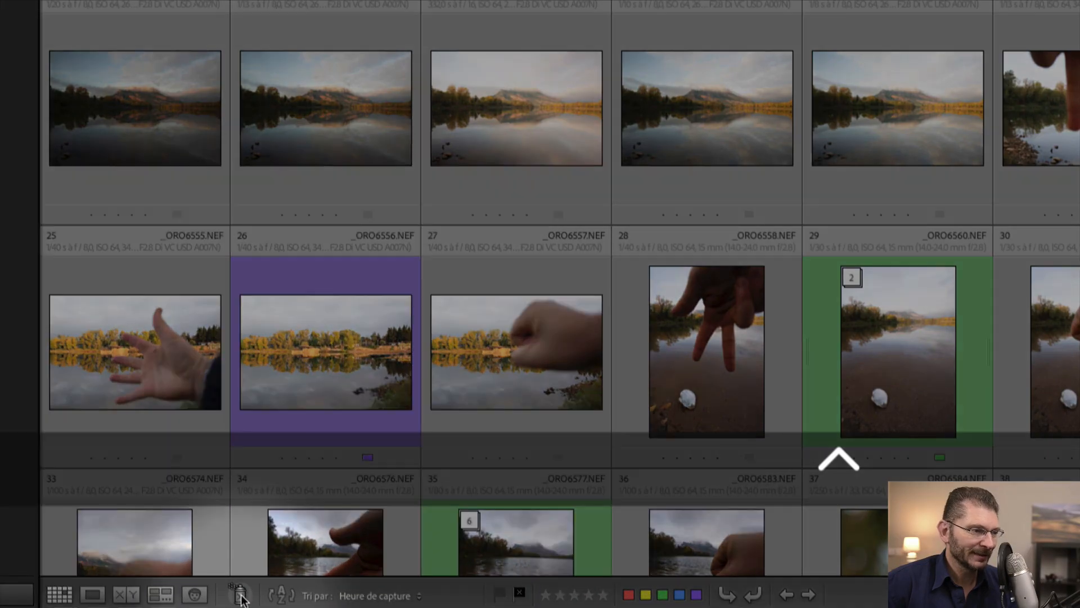
pyautogui.click(241, 596)
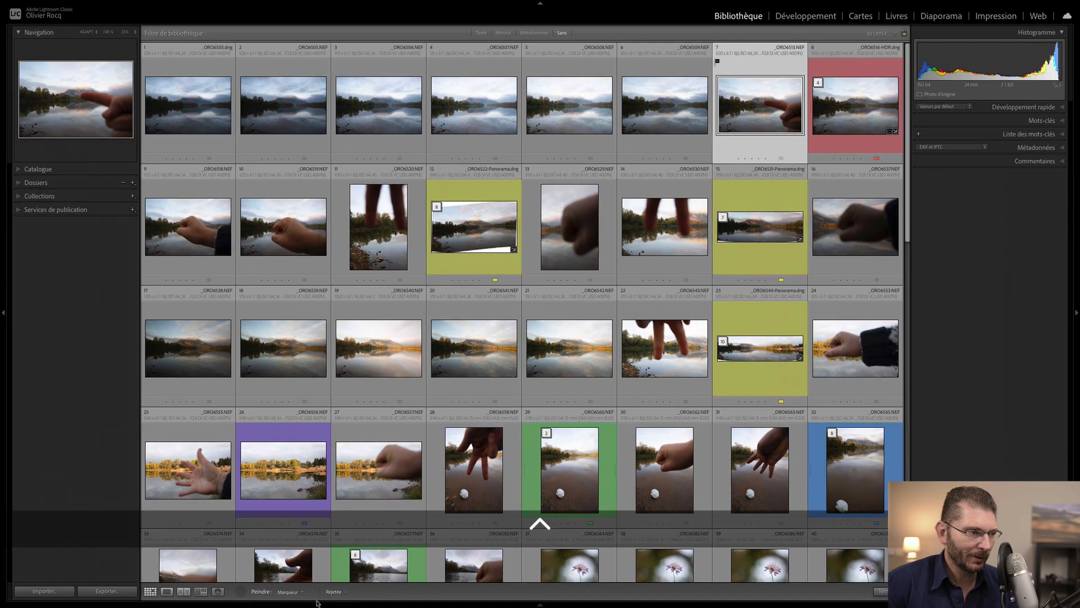
pyautogui.click(303, 593)
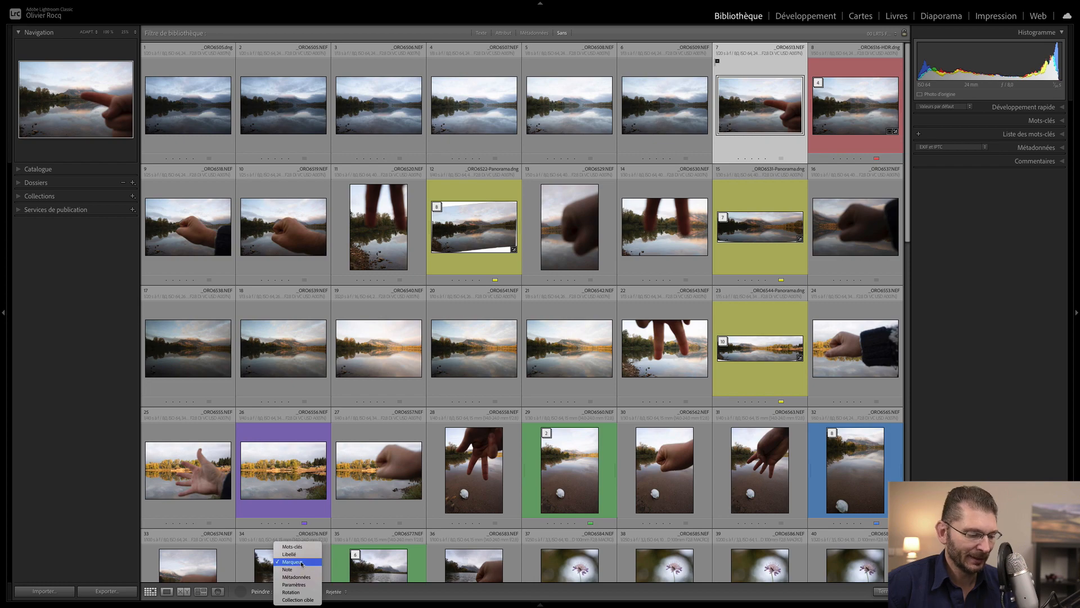
pyautogui.hotkey('ctrl', 'q')
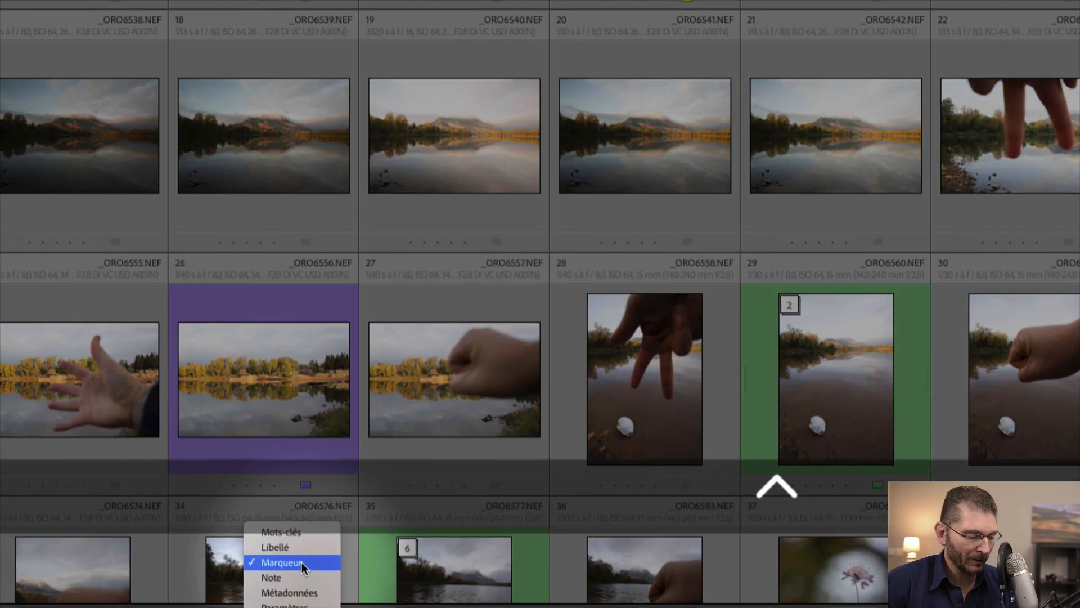
pyautogui.click(302, 562)
pyautogui.click(337, 591)
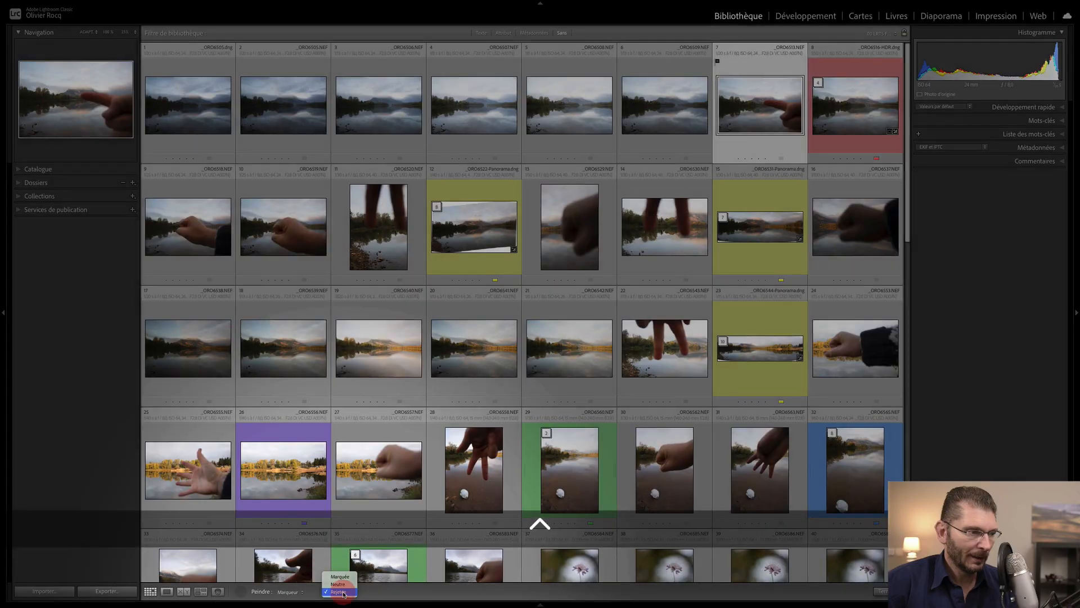
pyautogui.click(339, 592)
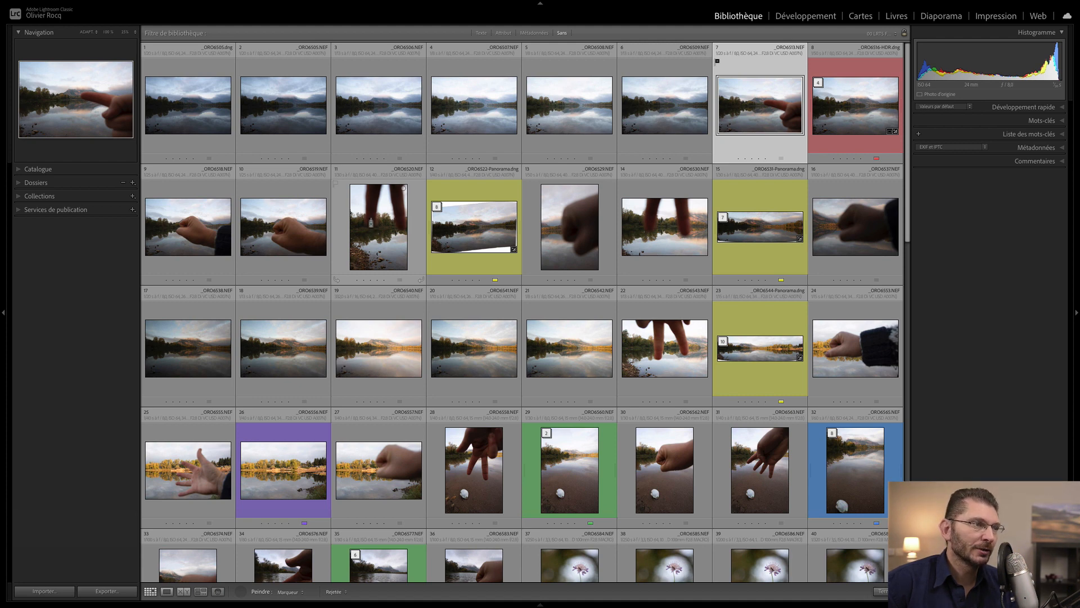
# - Paint the Rejected flag onto hand shots 9, 10, 11, 13 and 14 in the first row
pyautogui.click(371, 225)
pyautogui.click(571, 234)
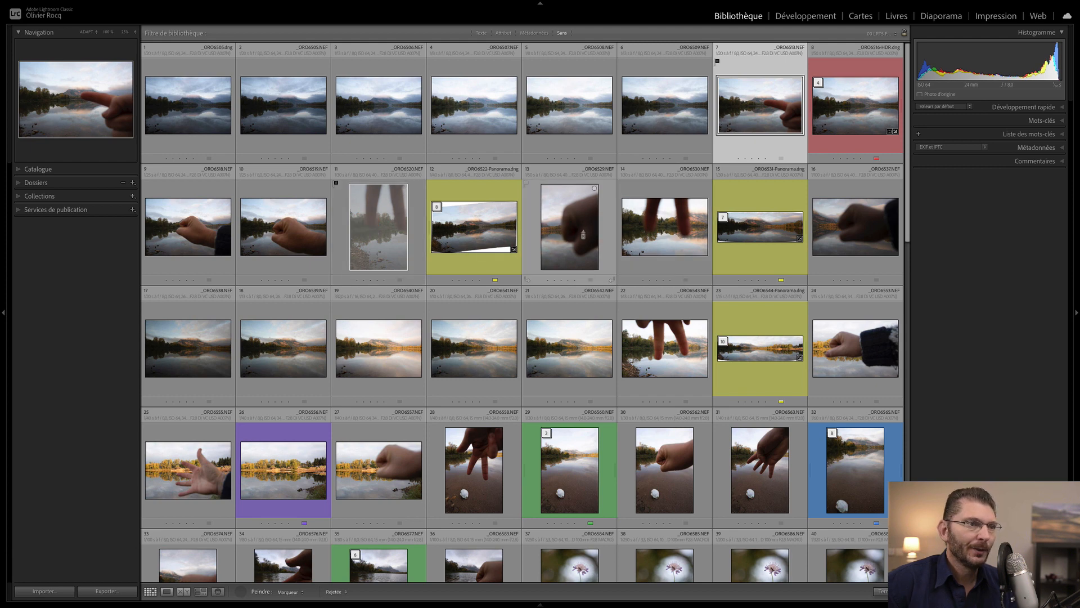
pyautogui.click(647, 233)
pyautogui.click(271, 216)
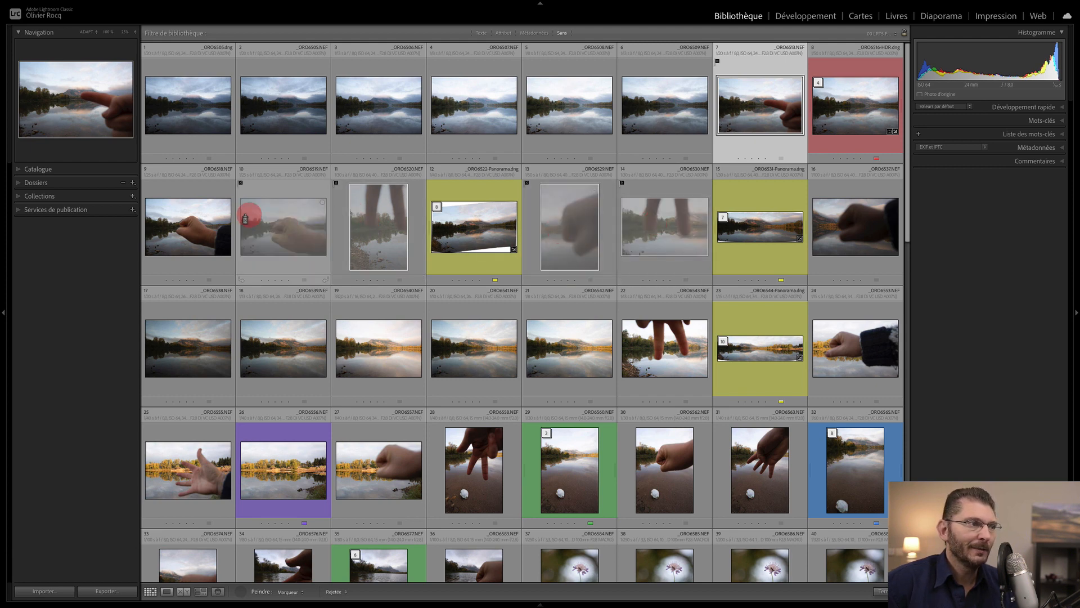
pyautogui.click(210, 224)
# - Reject hand and finger shots 22, 24, 25, 27, 28, 30 and 31, and hide the side panels
pyautogui.click(673, 350)
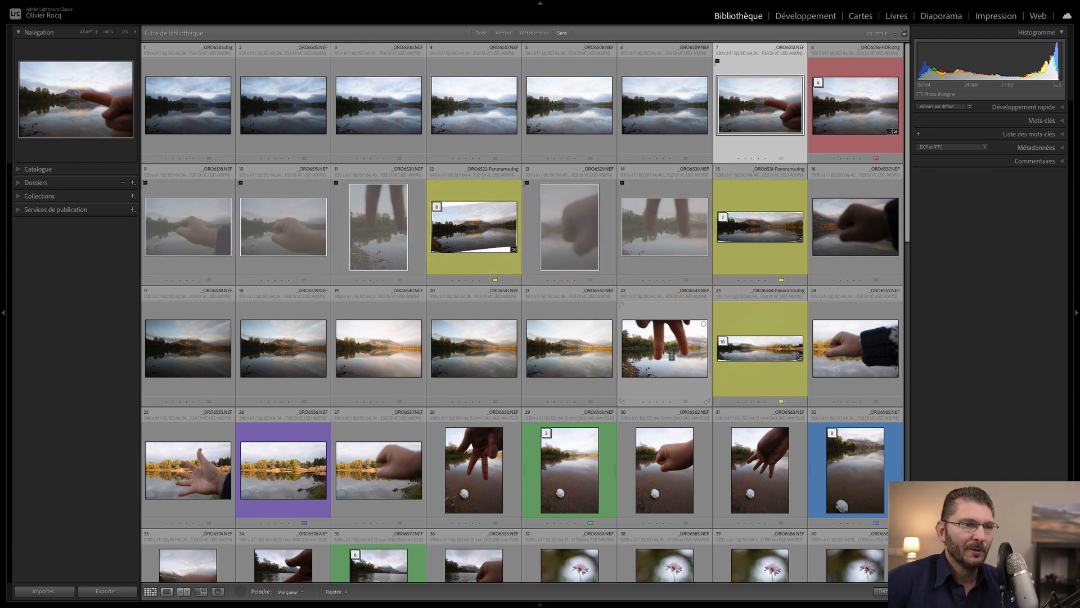
pyautogui.click(821, 343)
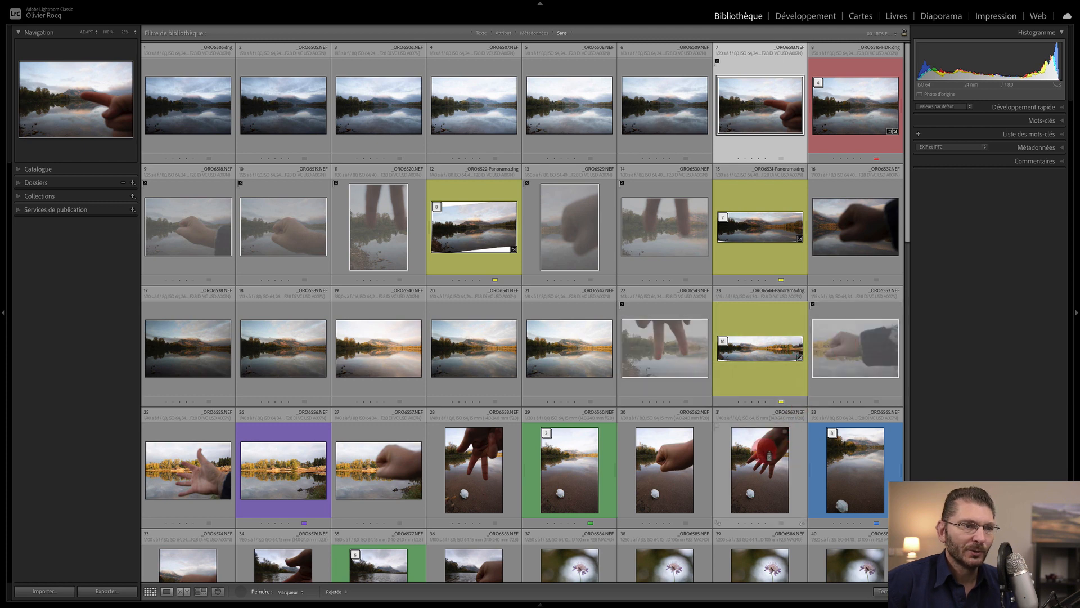
pyautogui.click(765, 458)
pyautogui.click(698, 450)
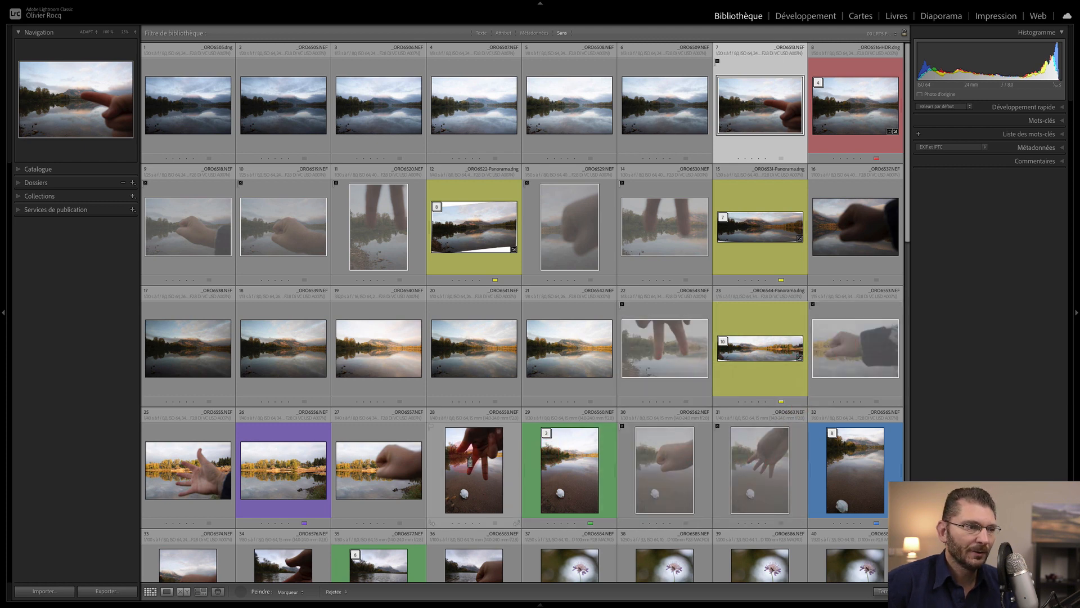
pyautogui.click(433, 461)
pyautogui.click(419, 439)
pyautogui.click(202, 455)
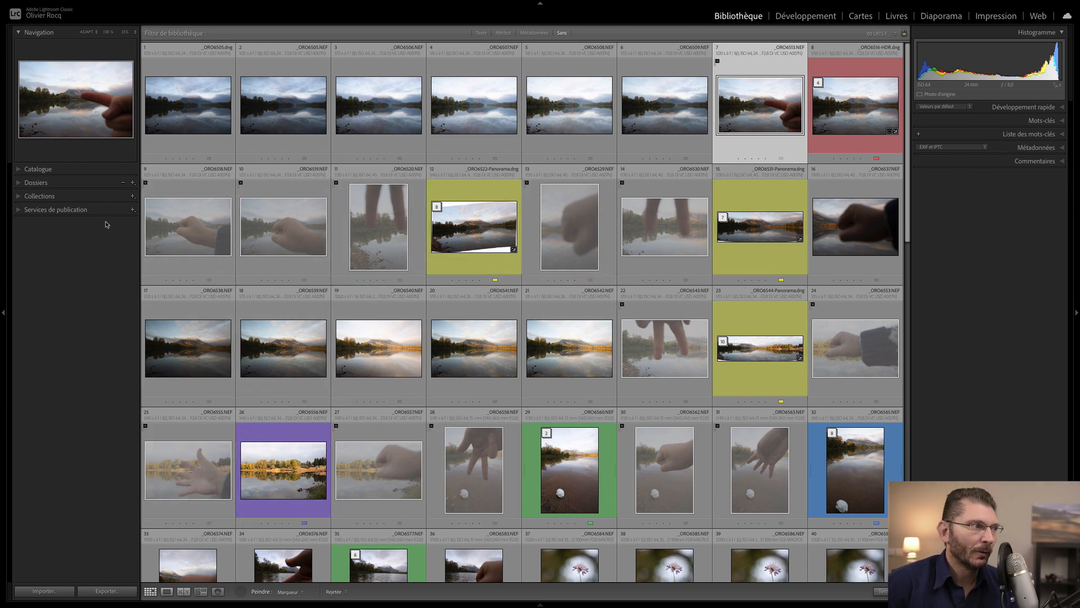
pyautogui.press('Tab')
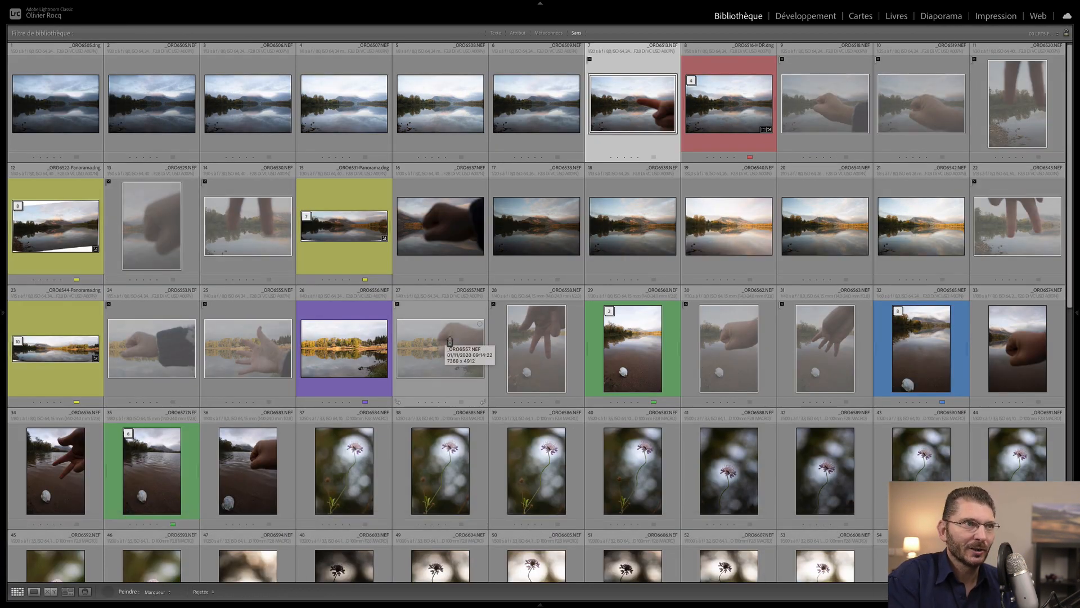
# - Hide the filter bar and toolbar, then reject hand shots 33, 34 and 36
pyautogui.press('$')
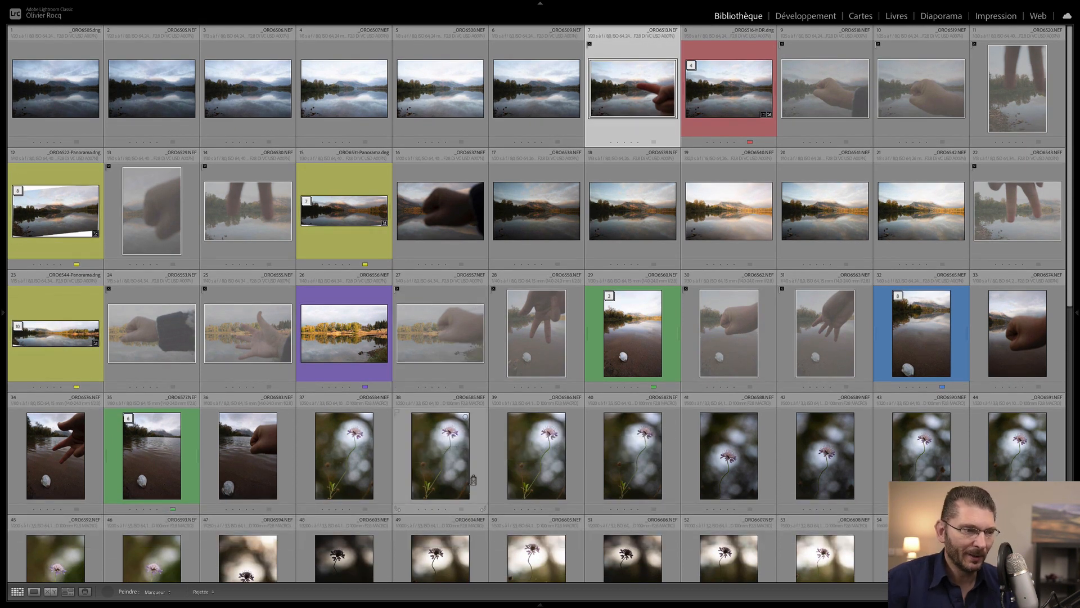
pyautogui.press('t')
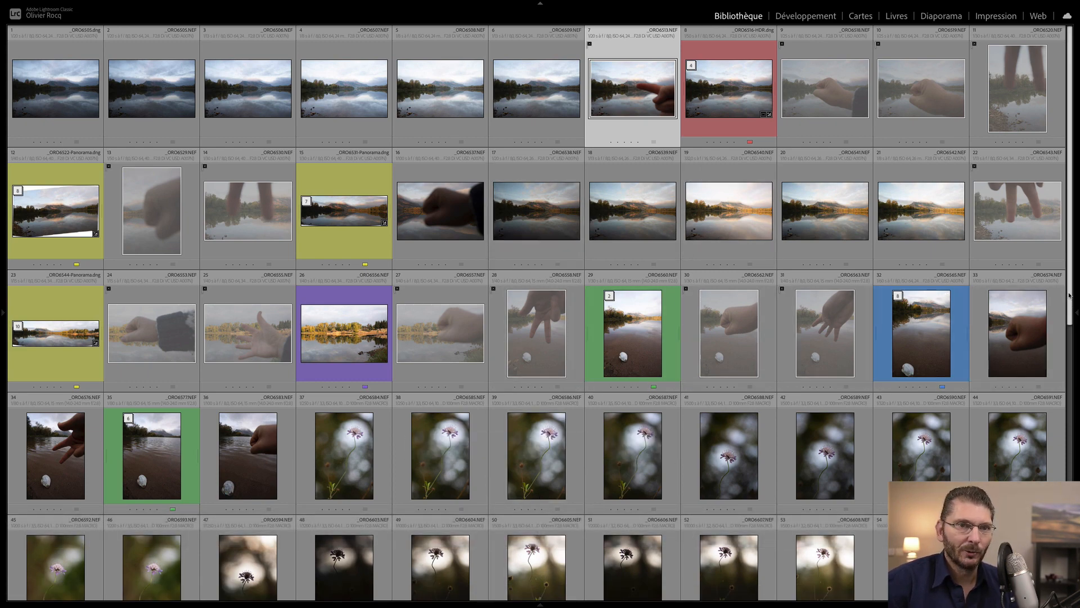
pyautogui.moveTo(1069, 295); pyautogui.dragTo(1069, 387)
pyautogui.click(1011, 174)
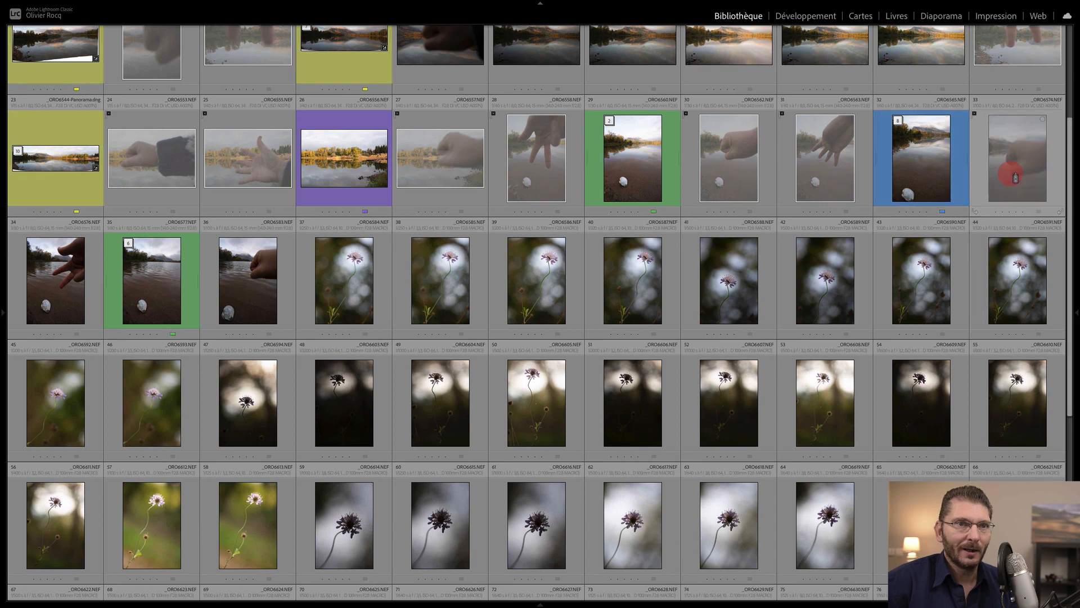
pyautogui.click(248, 287)
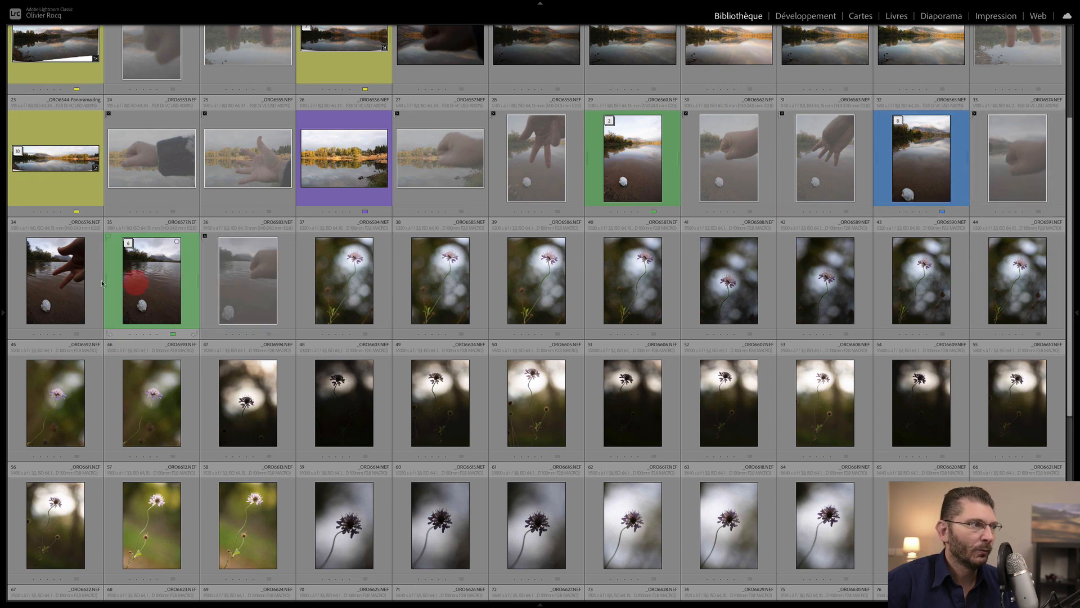
pyautogui.click(65, 277)
# - Reject the hand and fist shots 79, 81, 89, 91 and 93 at the end of the grid
pyautogui.press('End')
pyautogui.click(335, 417)
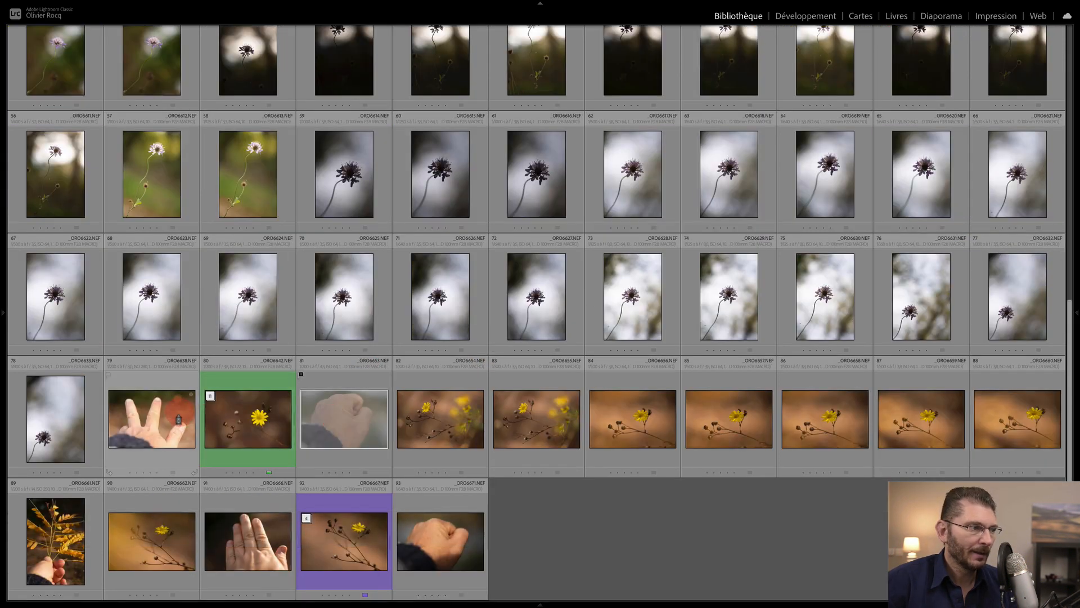
pyautogui.click(173, 415)
pyautogui.click(270, 501)
pyautogui.click(439, 537)
pyautogui.click(61, 537)
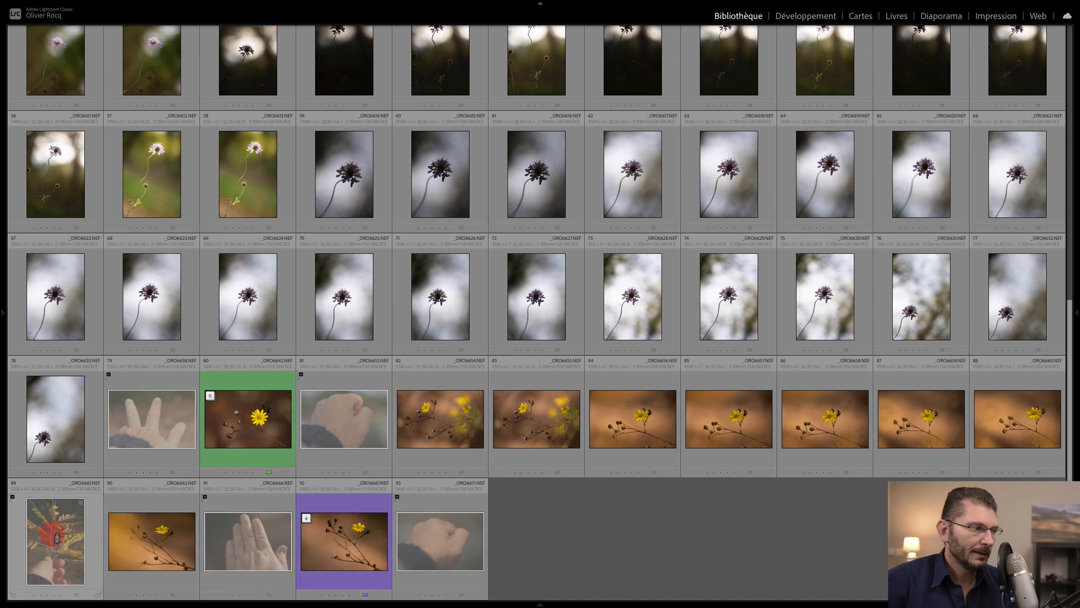
pyautogui.press('Home')
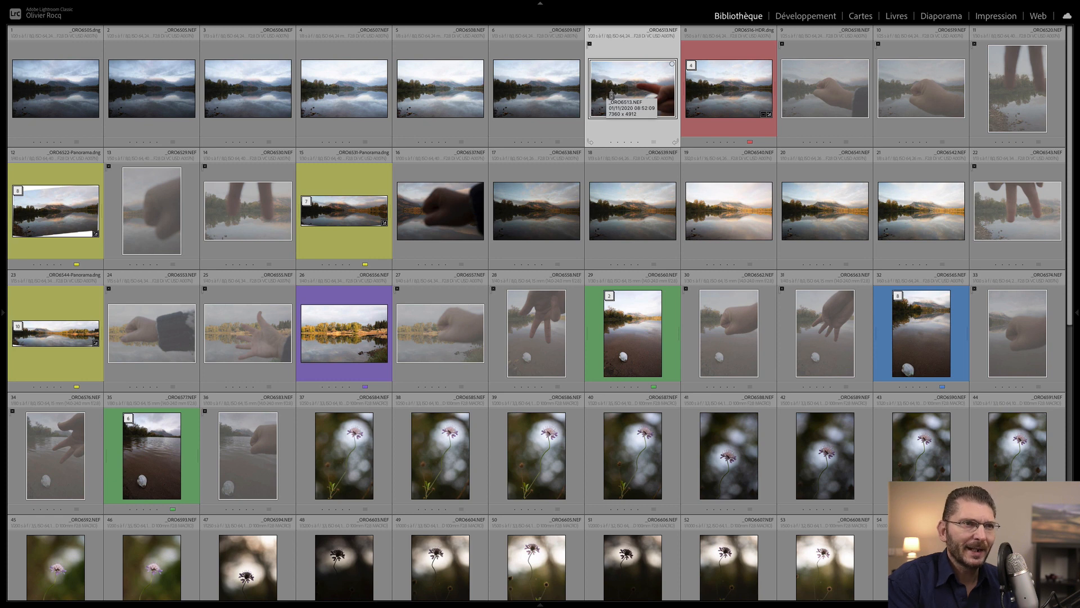
# - Delete all 21 rejected hand-marker photos from disk
pyautogui.press('super+BackSpace')
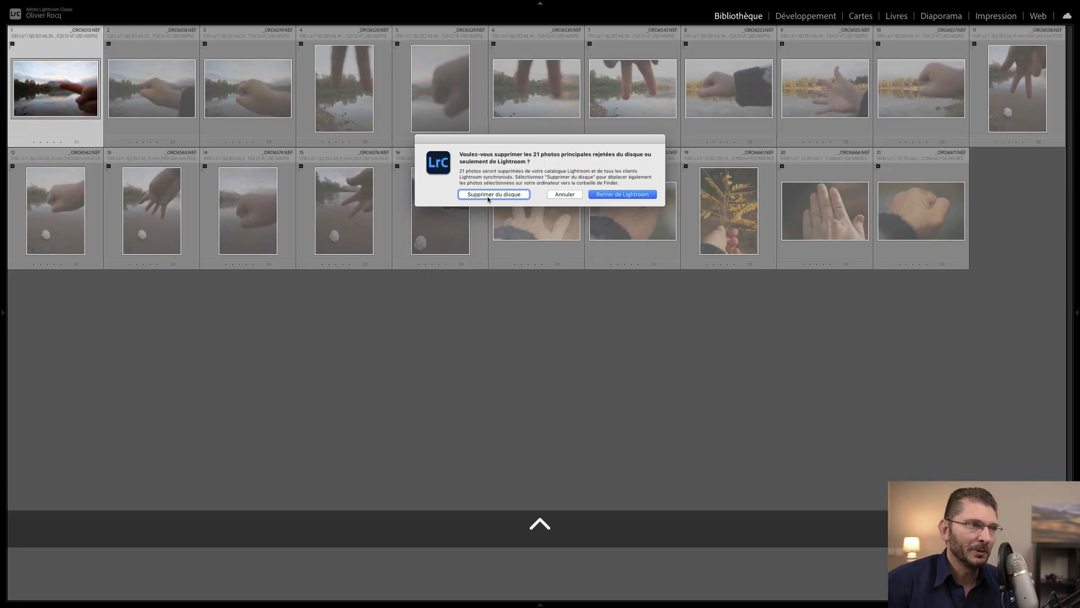
pyautogui.click(486, 195)
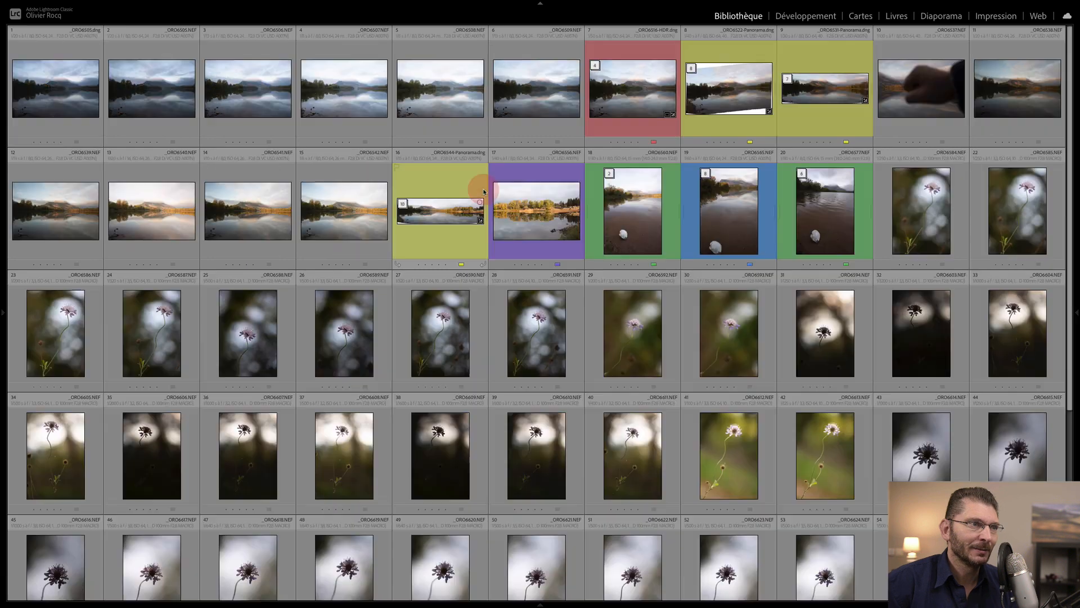
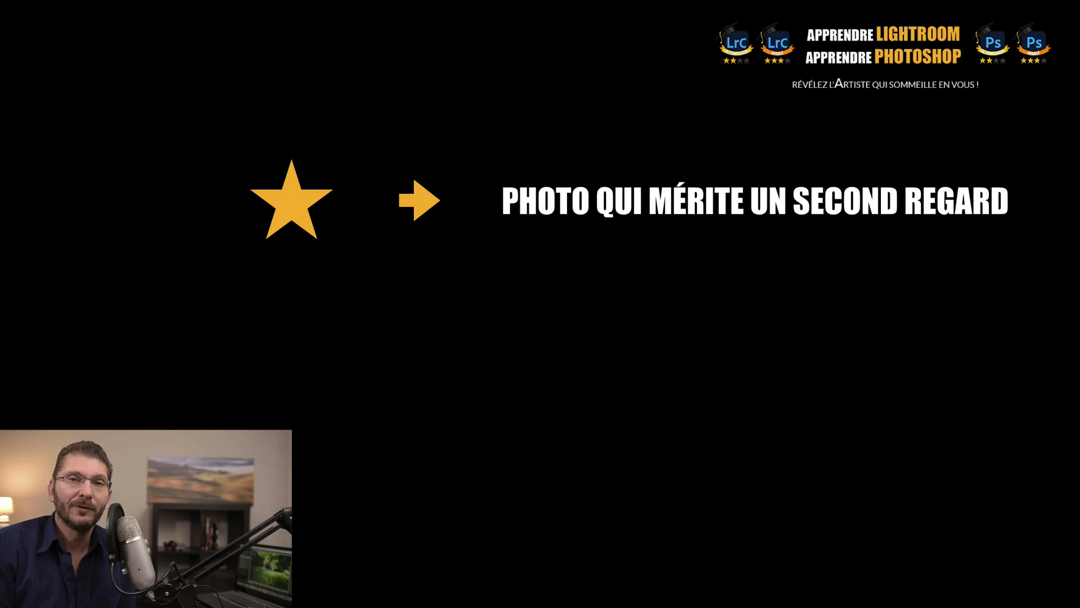
# - Advance the slides to reveal what two-star and three-star ratings mean
pyautogui.press('Right')
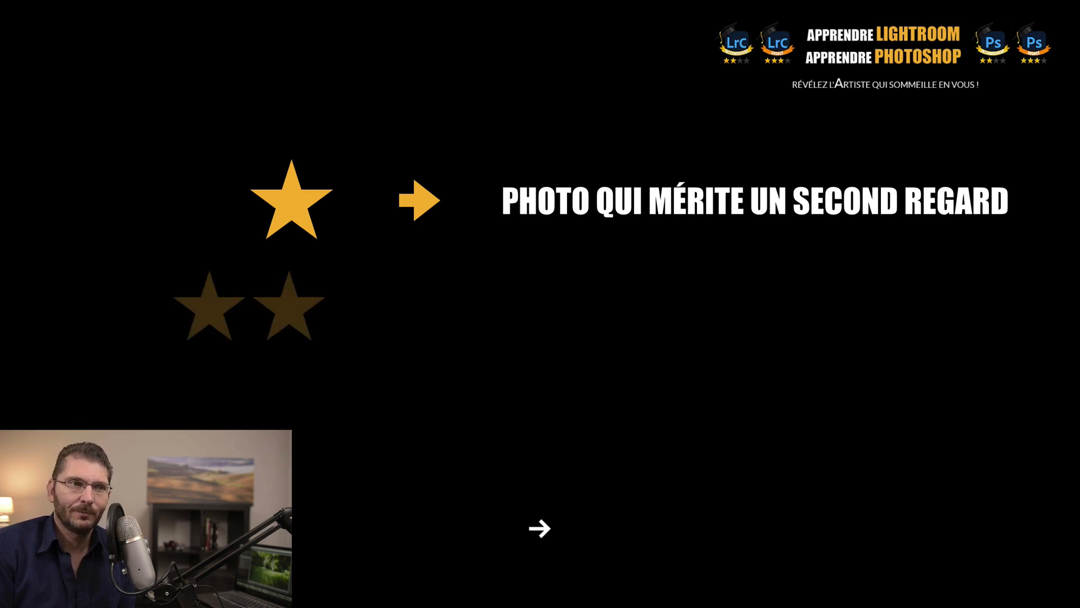
pyautogui.press('Right')
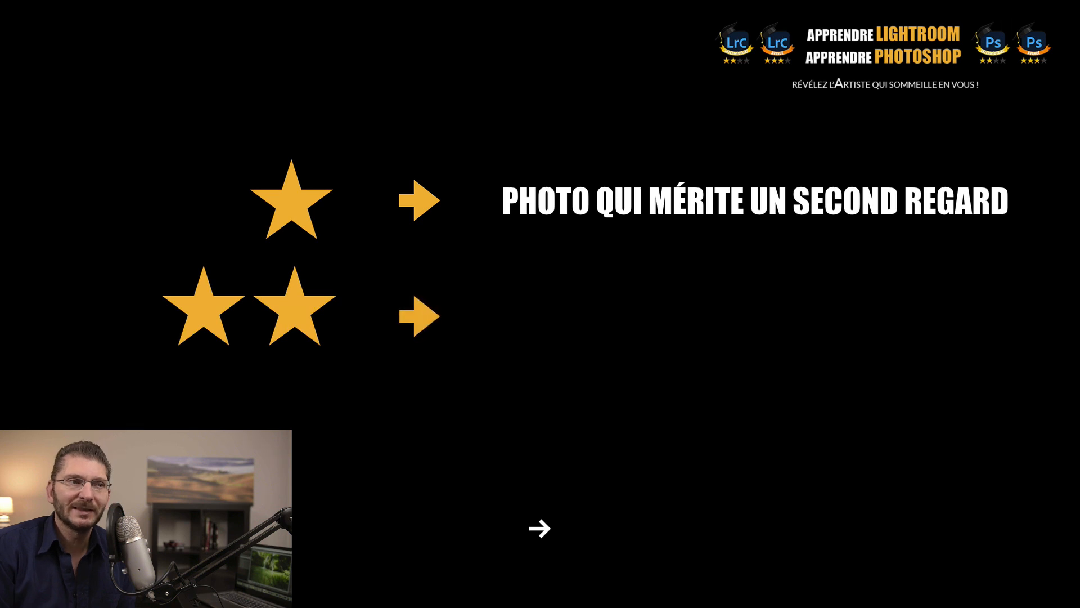
pyautogui.press('Right')
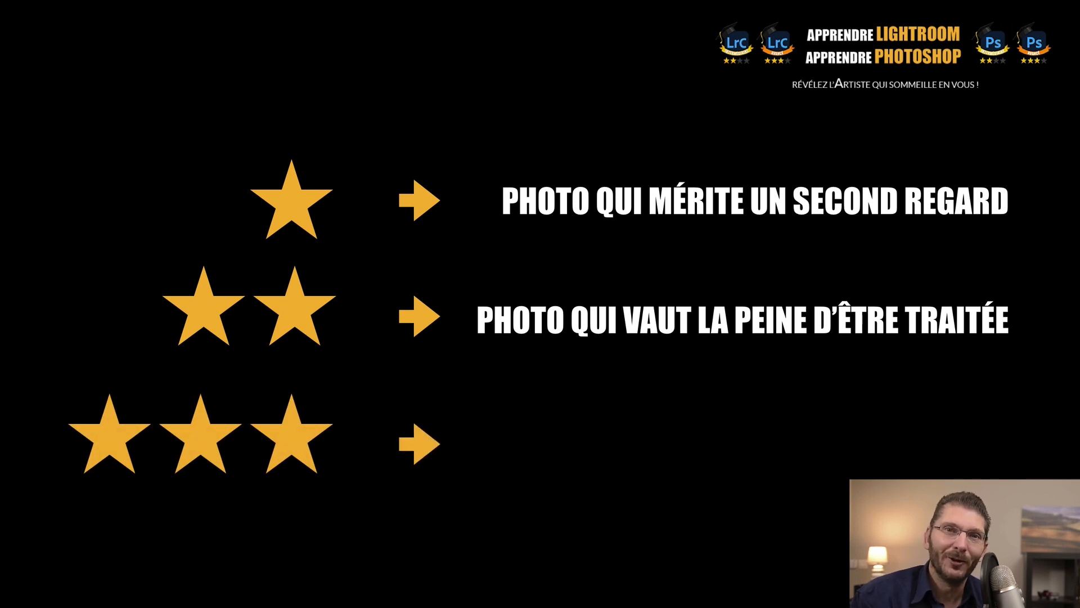
pyautogui.click(540, 528)
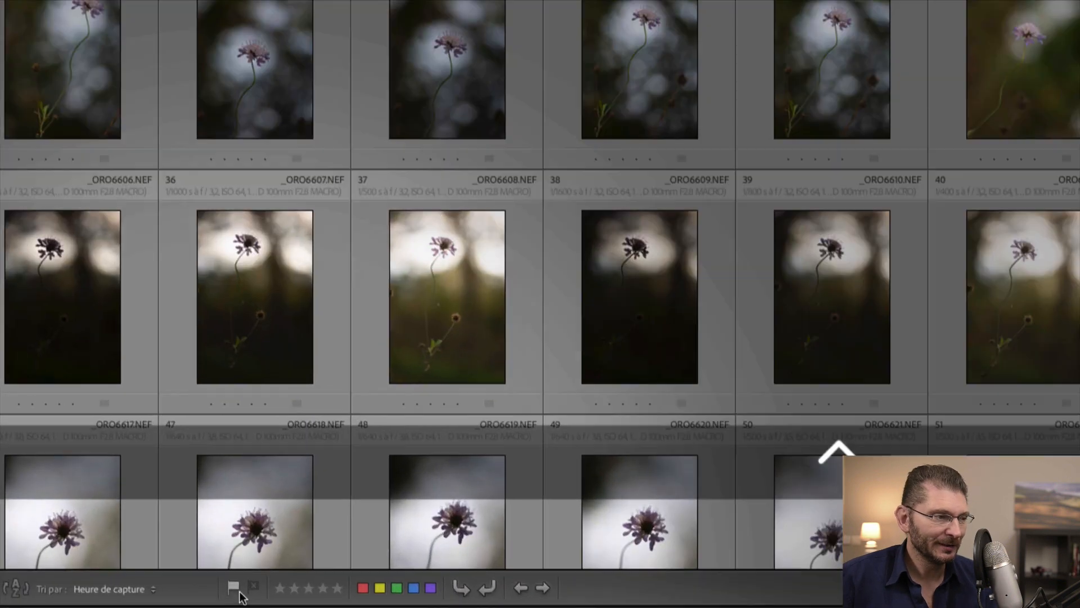
pyautogui.click(235, 590)
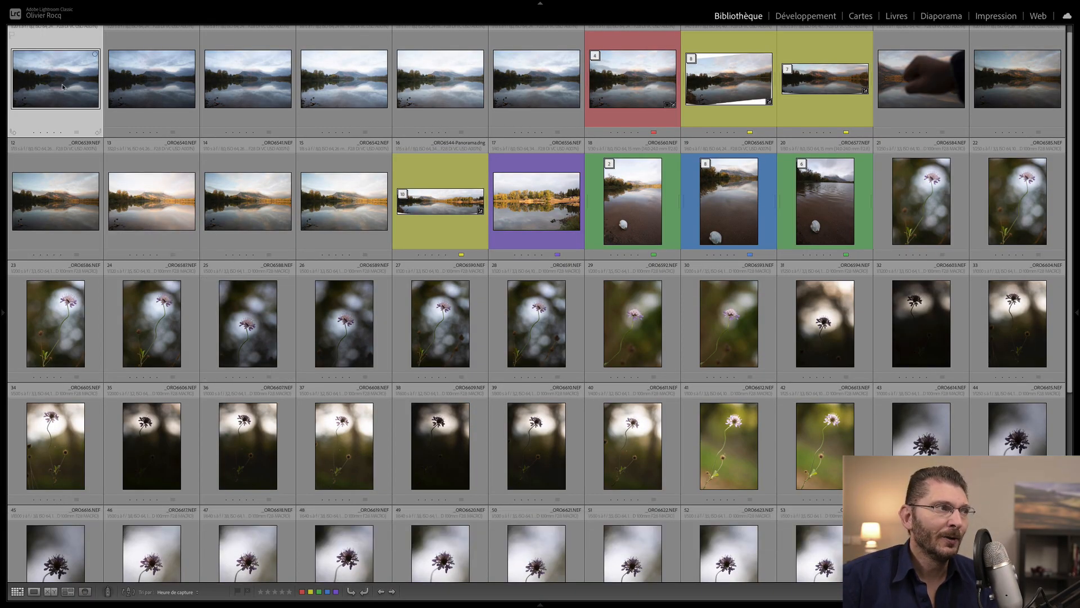
# - Open _ORO6505.dng full-size, try one to three stars, then clear the rating and reject it
pyautogui.doubleClick(63, 82)
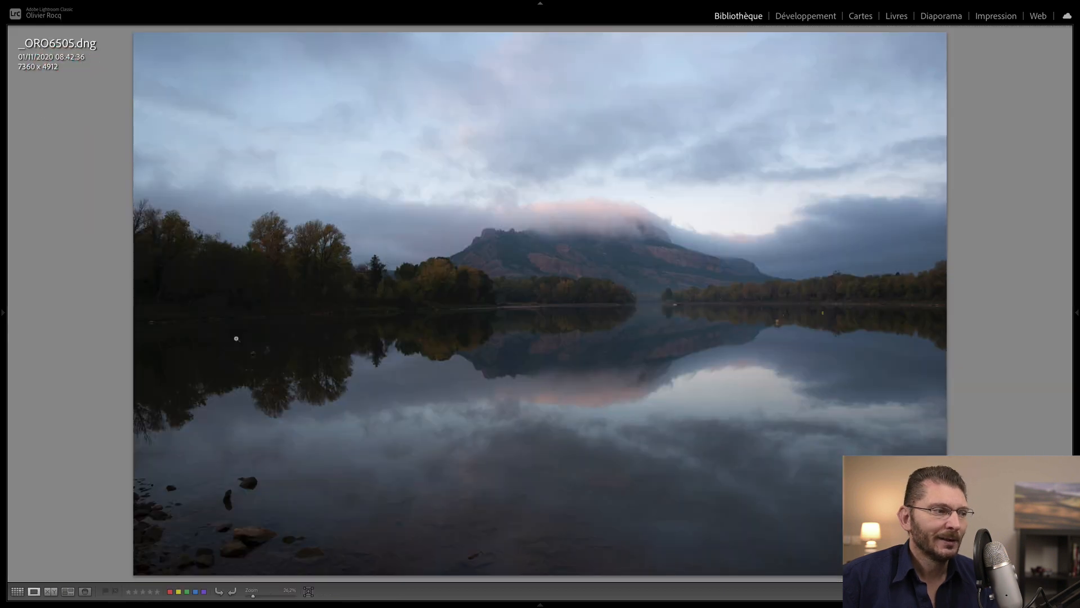
pyautogui.hotkey('ctrl', 'q')
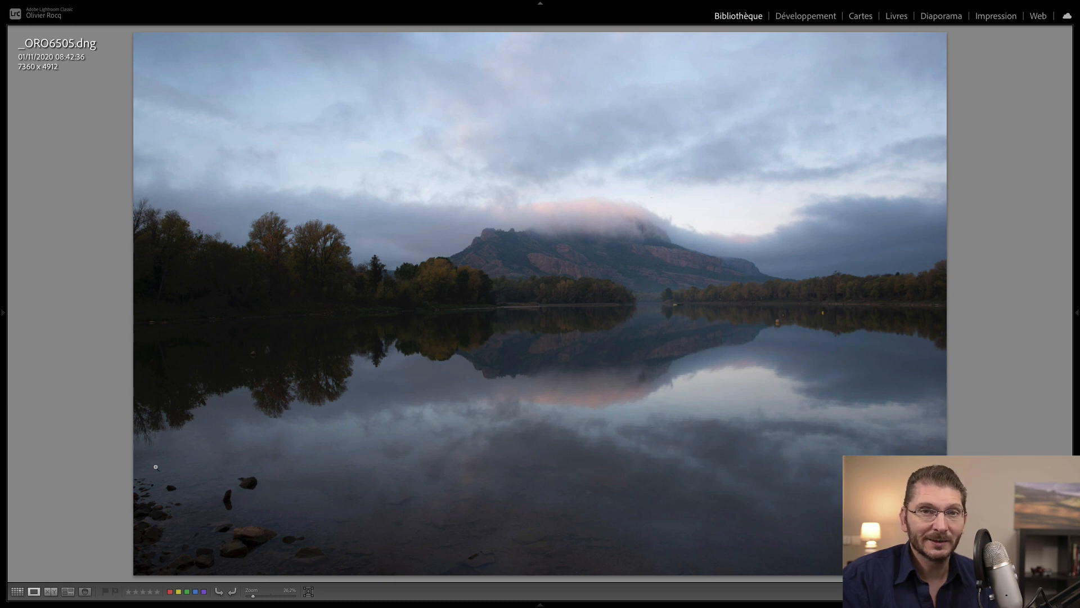
pyautogui.press('1')
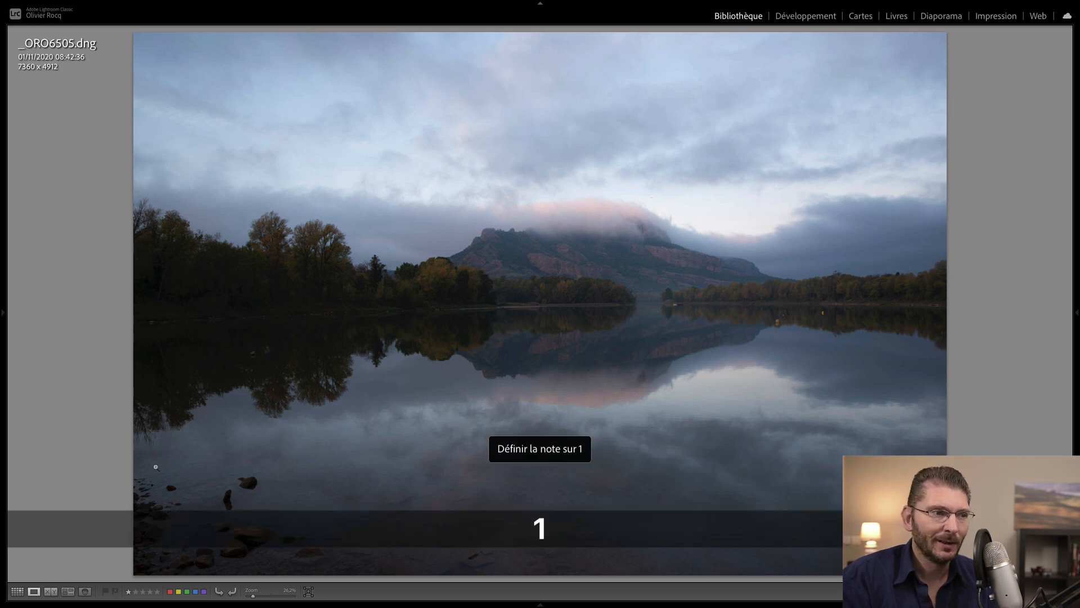
pyautogui.press('2')
pyautogui.press('3')
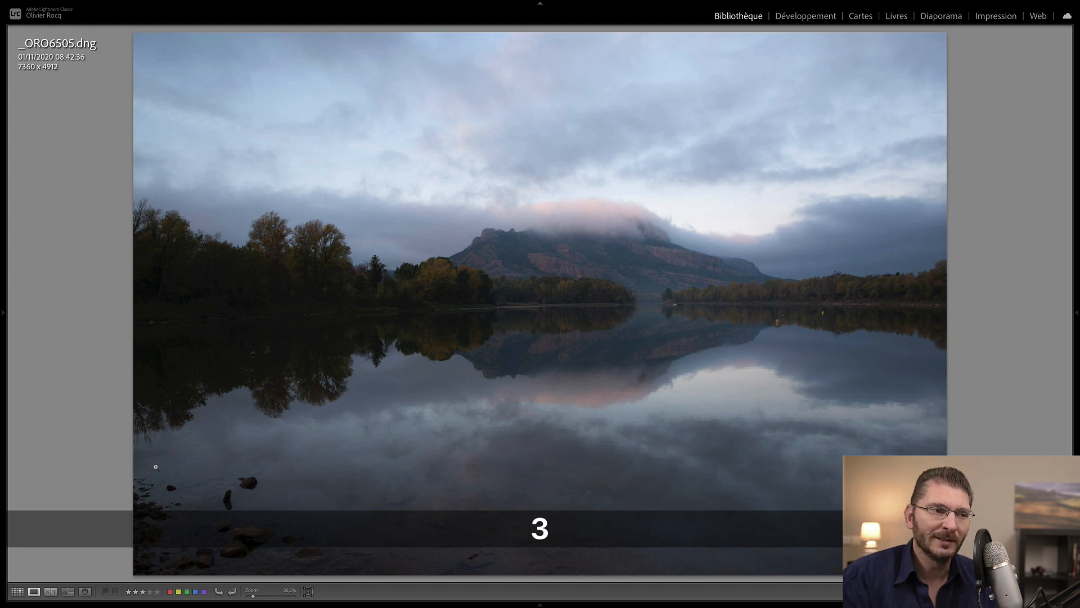
pyautogui.press('0')
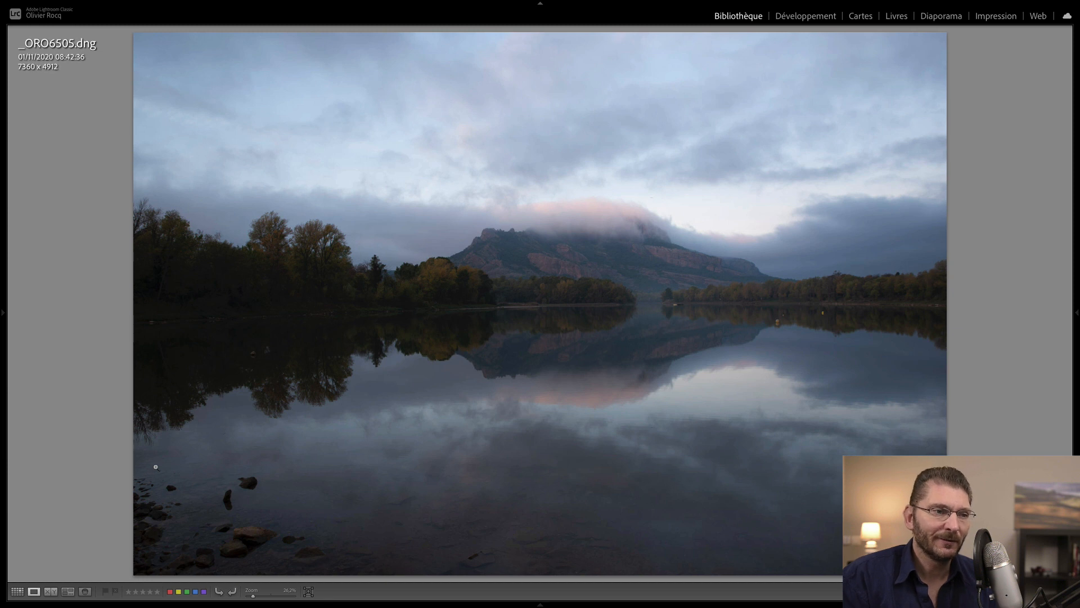
pyautogui.press('x')
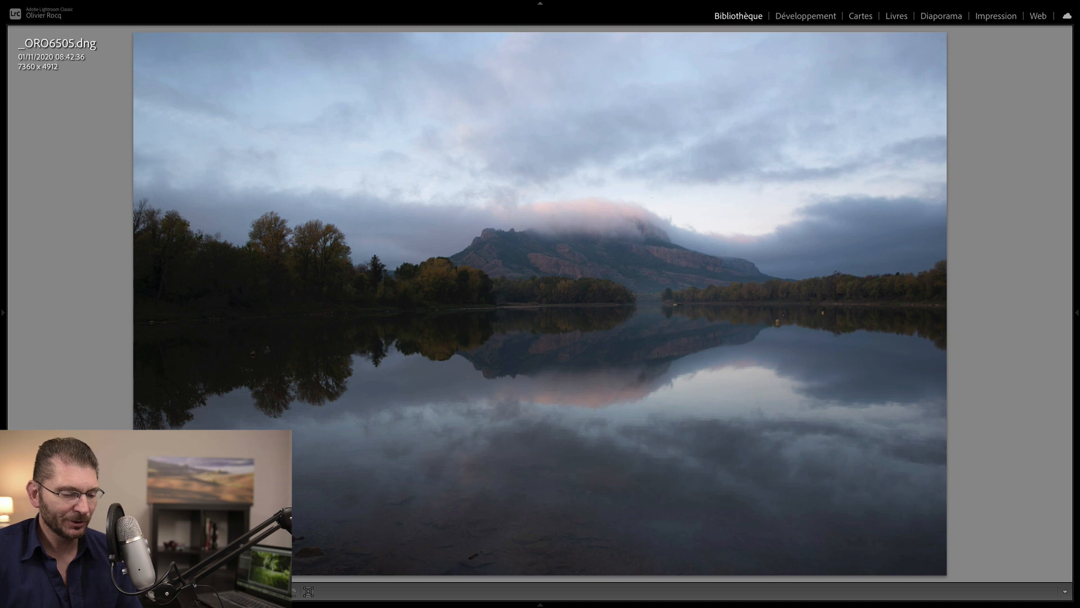
# - Rate _ORO6505.dng one star and browse the neighbouring lake shots
pyautogui.press('1')
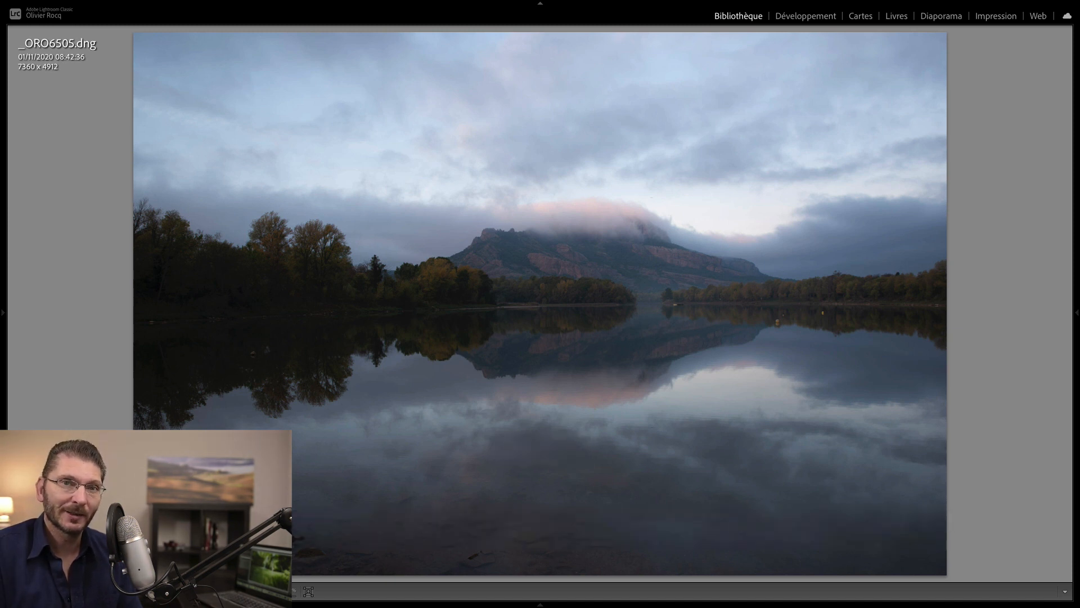
pyautogui.press('Right')
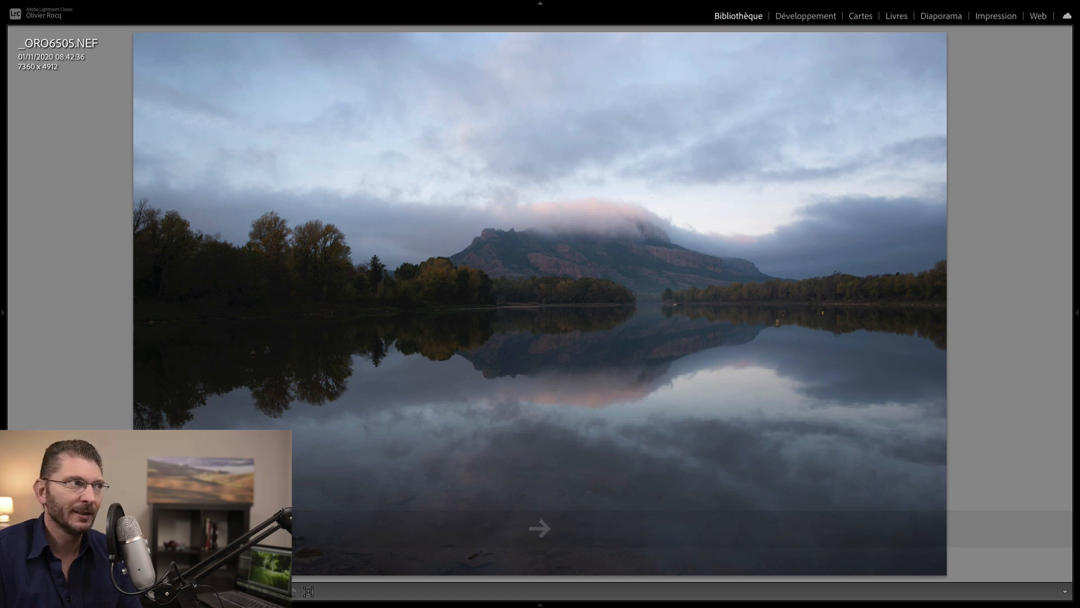
pyautogui.press('Right')
pyautogui.press('Right')
pyautogui.press('Left')
pyautogui.press('Left')
pyautogui.press('Left')
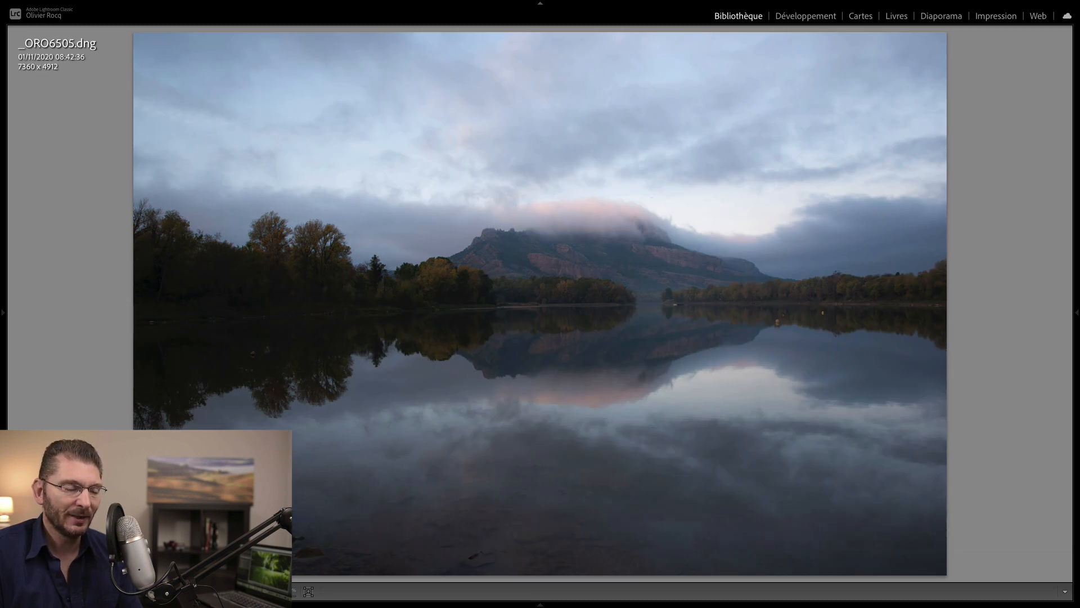
pyautogui.press('Left')
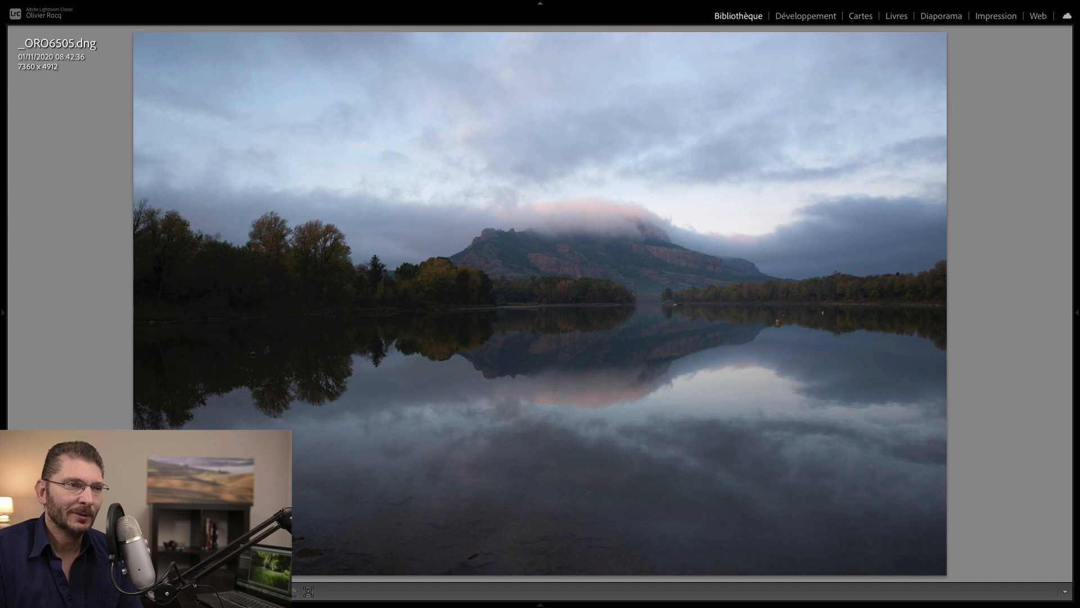
# - Give _ORO6505.NEF one star, then return to the Grid view
pyautogui.press('1')
pyautogui.press('Right')
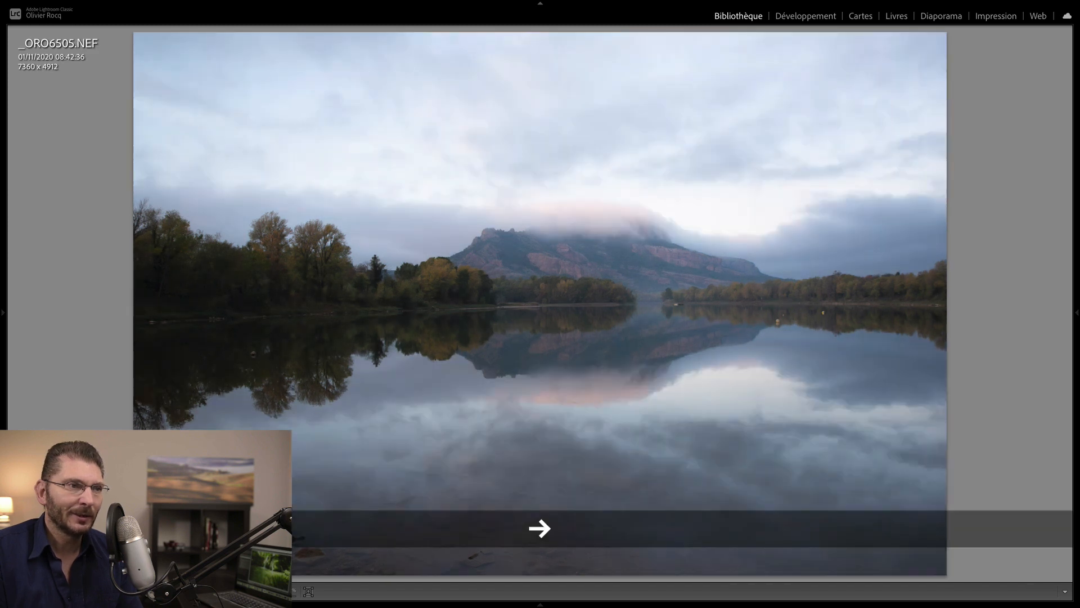
pyautogui.press('Left')
pyautogui.press('Left')
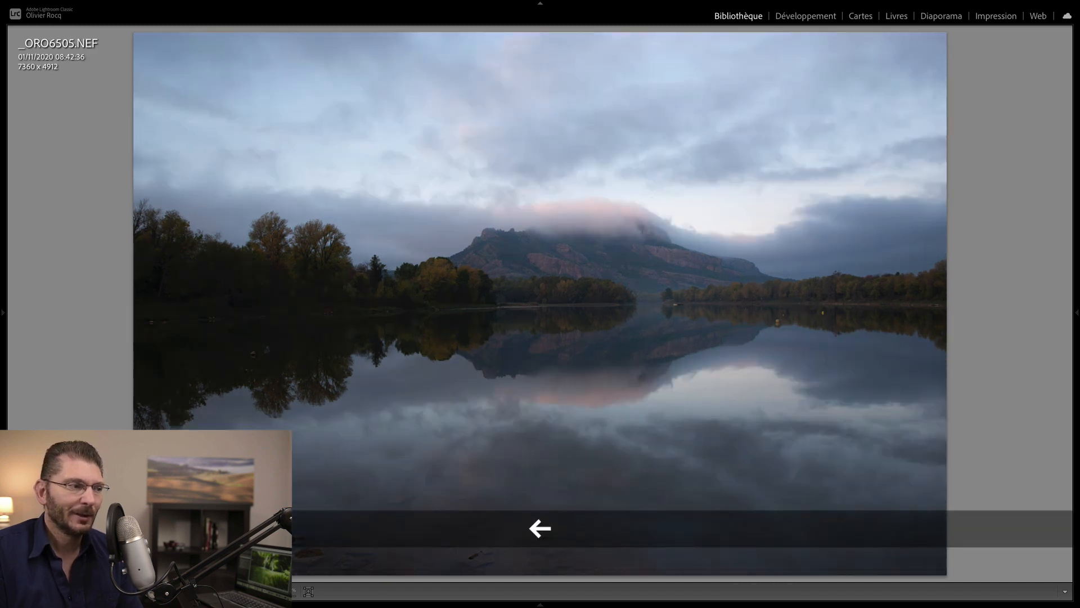
pyautogui.press('1')
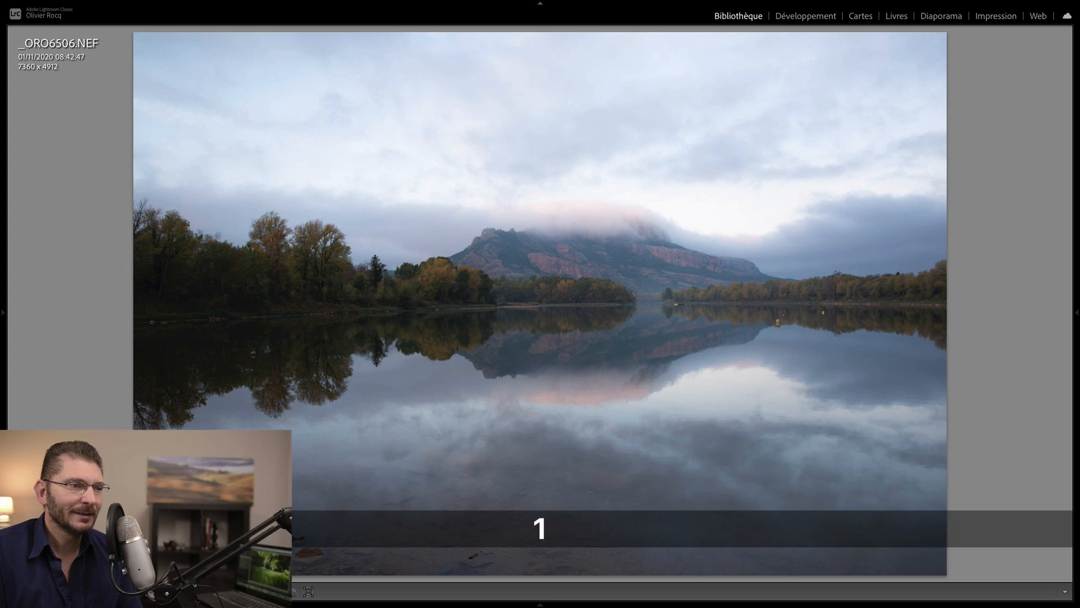
pyautogui.press('Left')
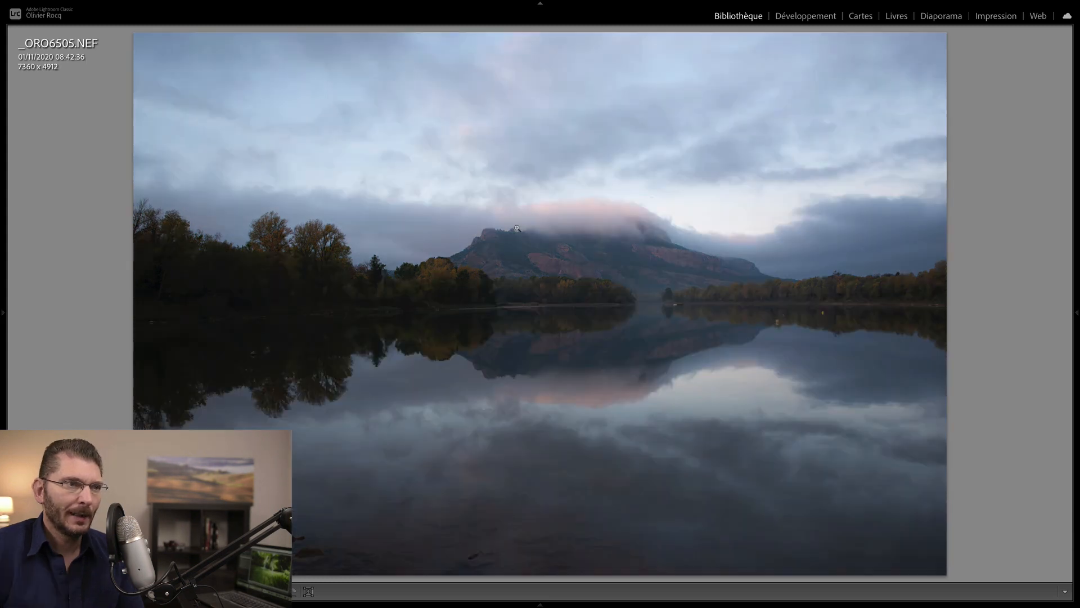
pyautogui.press('g')
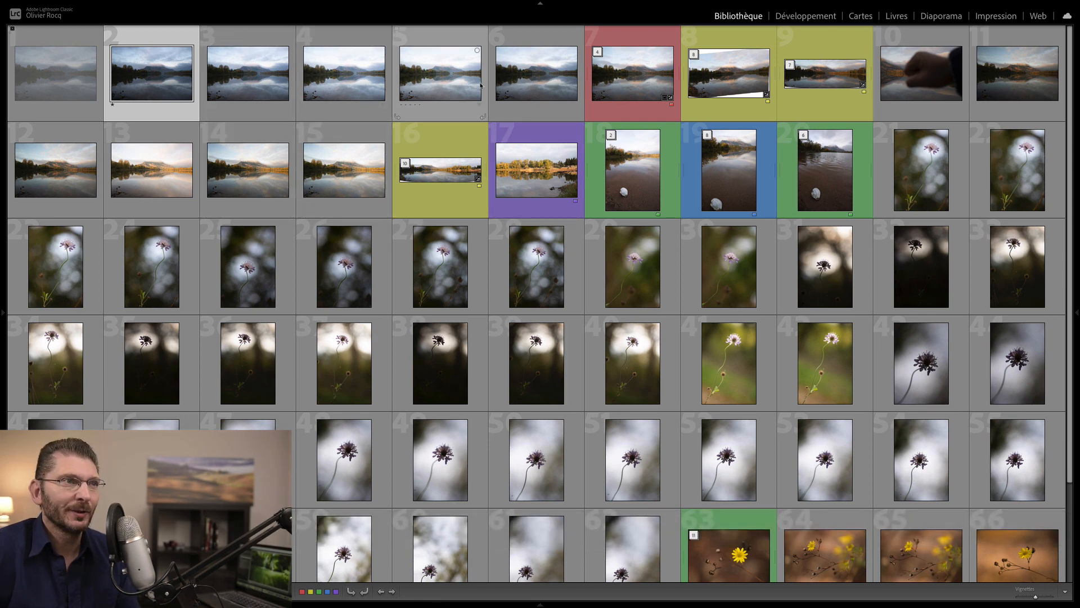
# - Select lake shots 2 to 6 and show them together in Survey view
pyautogui.keyDown('shift'); pyautogui.click(530, 73); pyautogui.keyUp('shift')
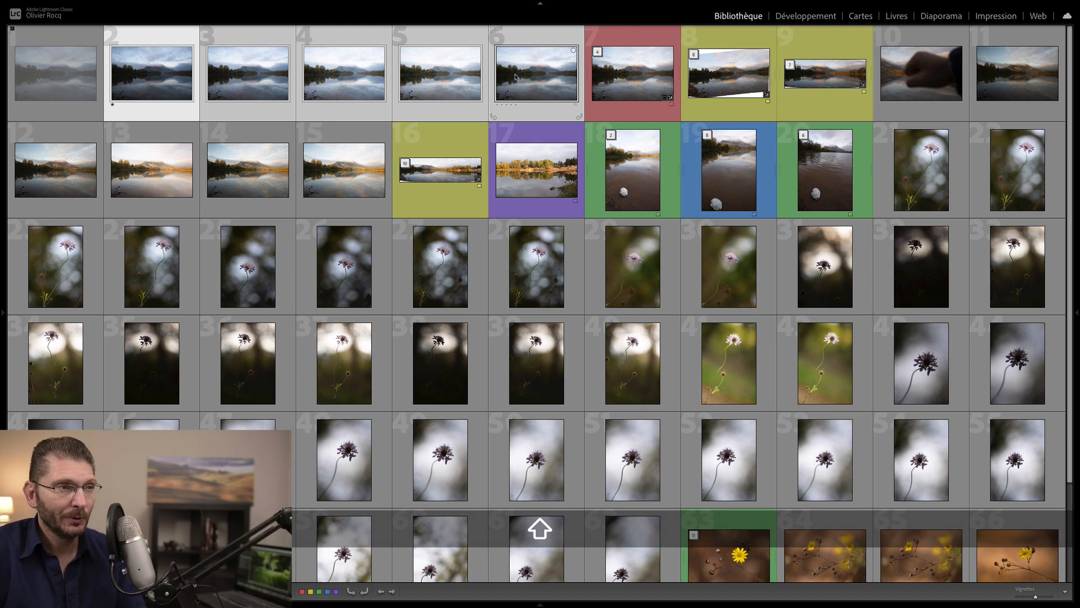
pyautogui.press('n')
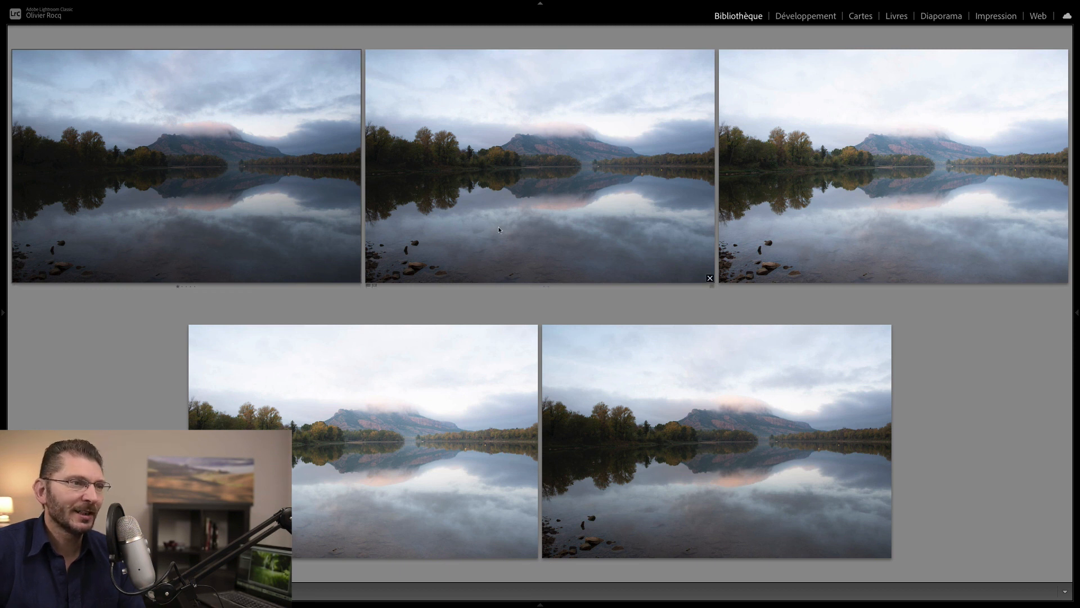
# - Make the second lake shot active and view it full-size in Loupe with side panels shown
pyautogui.click(521, 227)
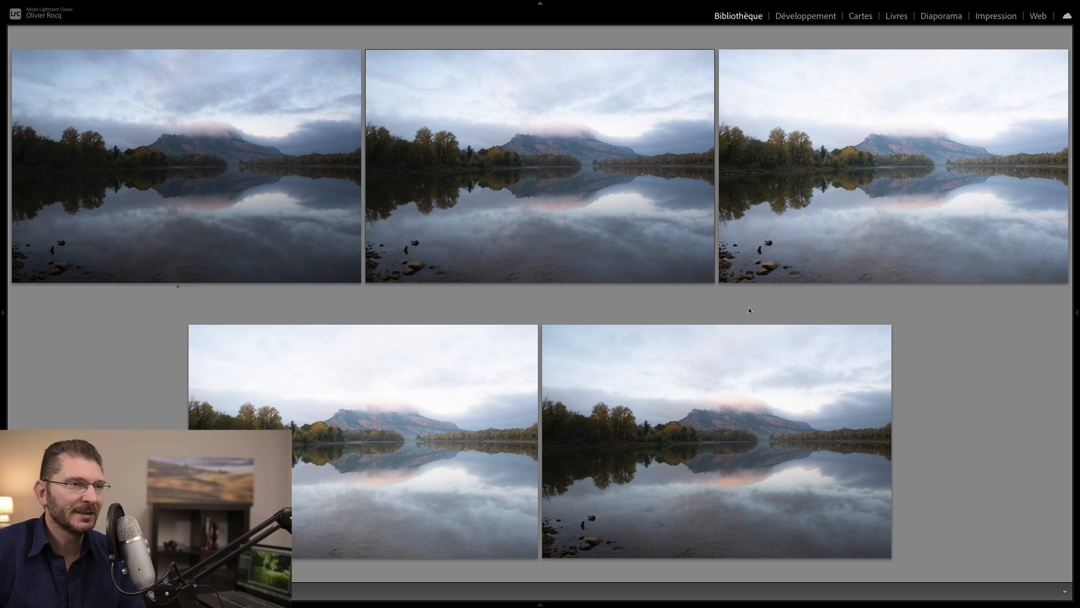
pyautogui.press('e')
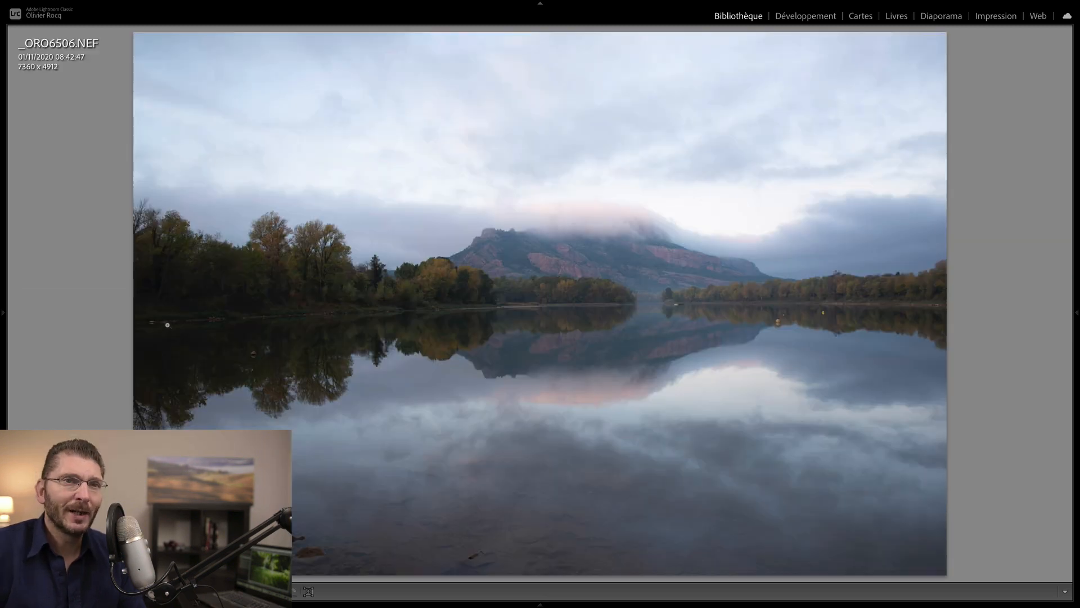
pyautogui.press('Tab')
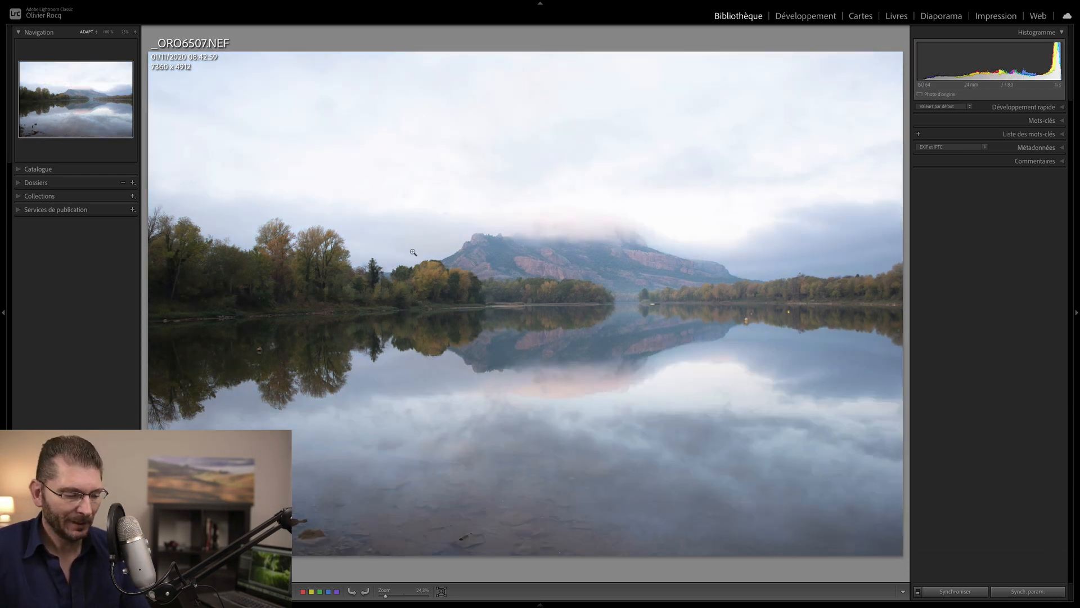
# - Select lake photos 2 through 6 in the grid and rate them one star
pyautogui.press('g')
pyautogui.click(656, 82)
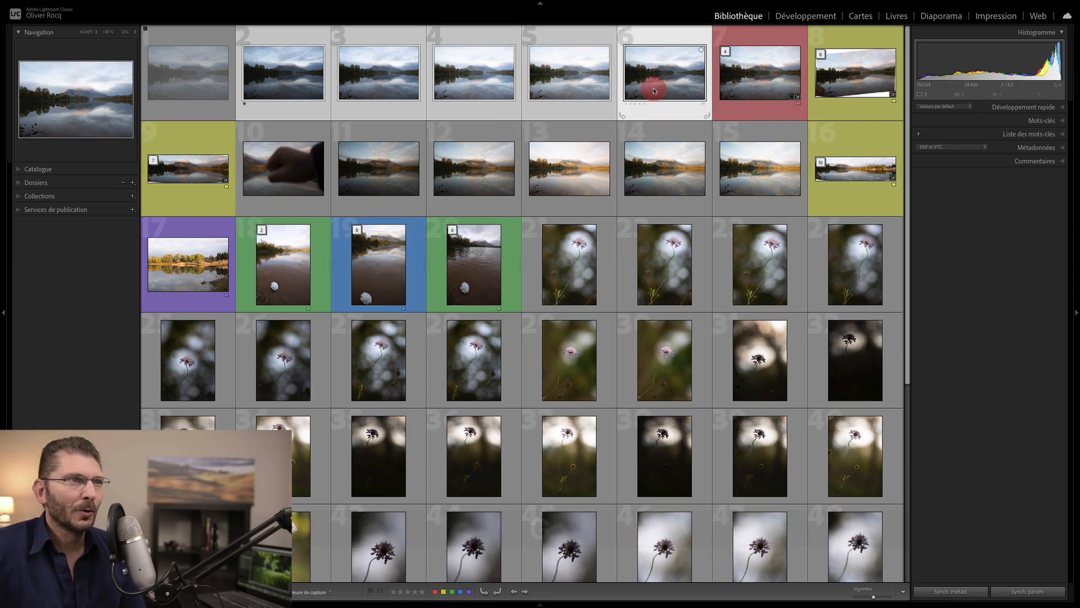
pyautogui.keyDown('shift'); pyautogui.click(303, 85); pyautogui.keyUp('shift')
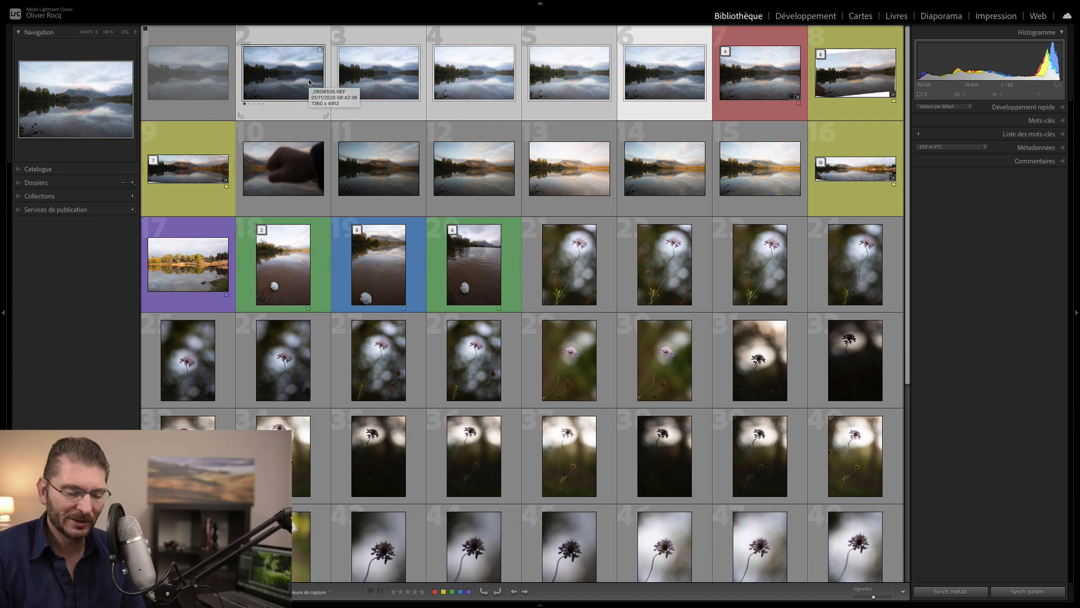
pyautogui.press('1')
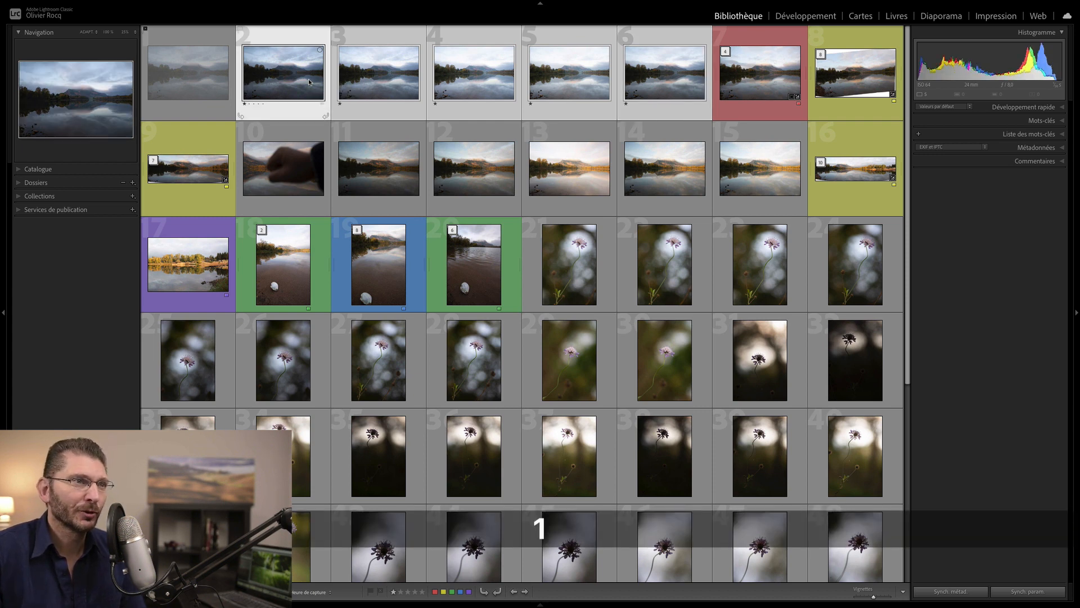
# - Give the HDR merge _ORO6516-HDR.dng (photo 7) one star and return to the grid
pyautogui.doubleClick(745, 87)
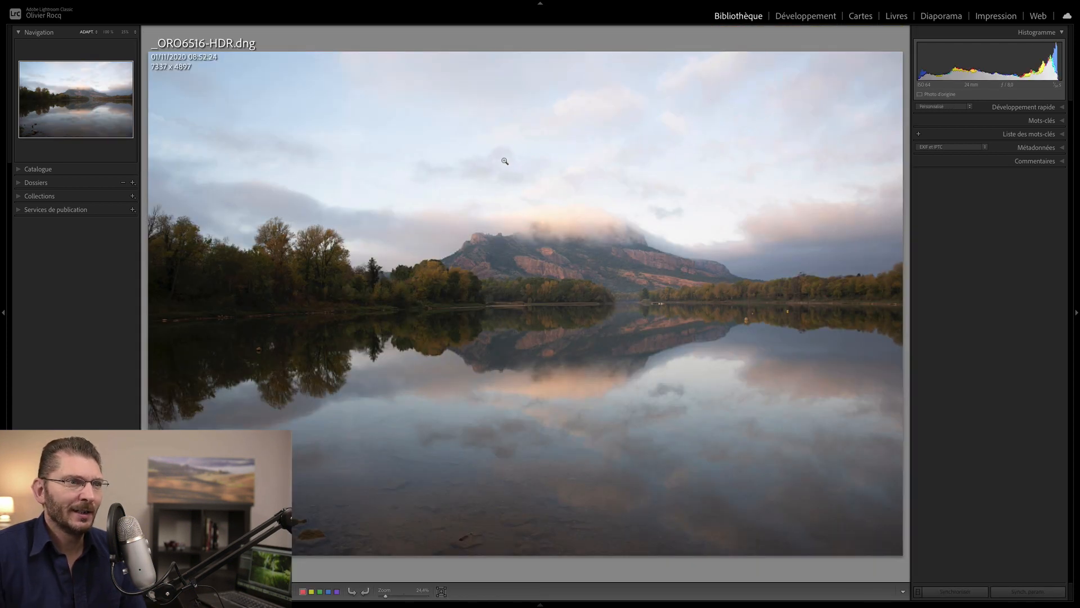
pyautogui.press('1')
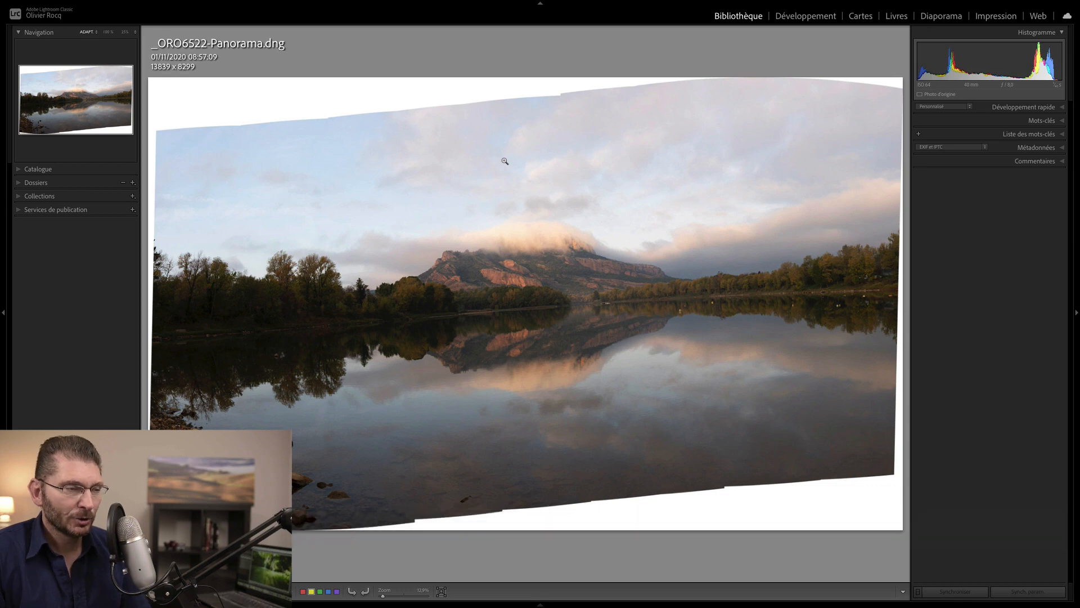
pyautogui.press('g')
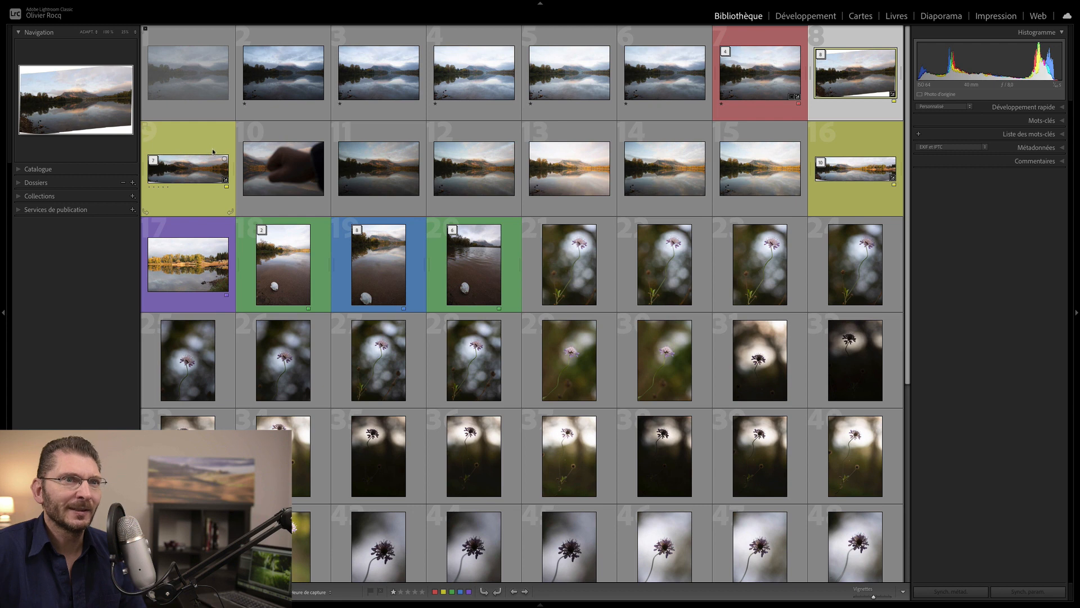
# - Select the three panorama merges, photos 8, 9 and 16
pyautogui.click(853, 77)
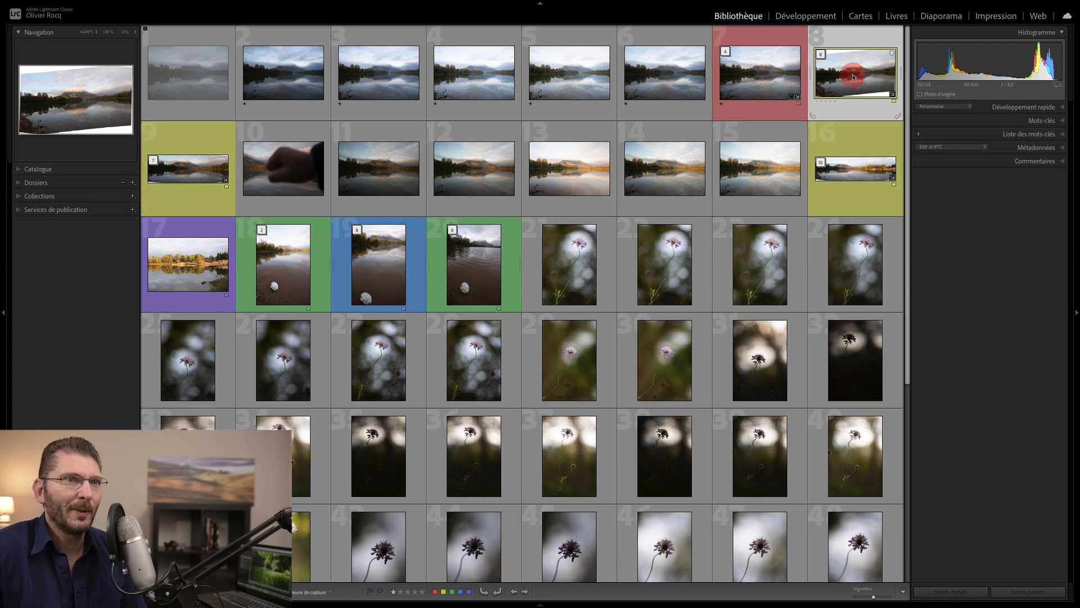
pyautogui.keyDown('super'); pyautogui.click(207, 173); pyautogui.keyUp('super')
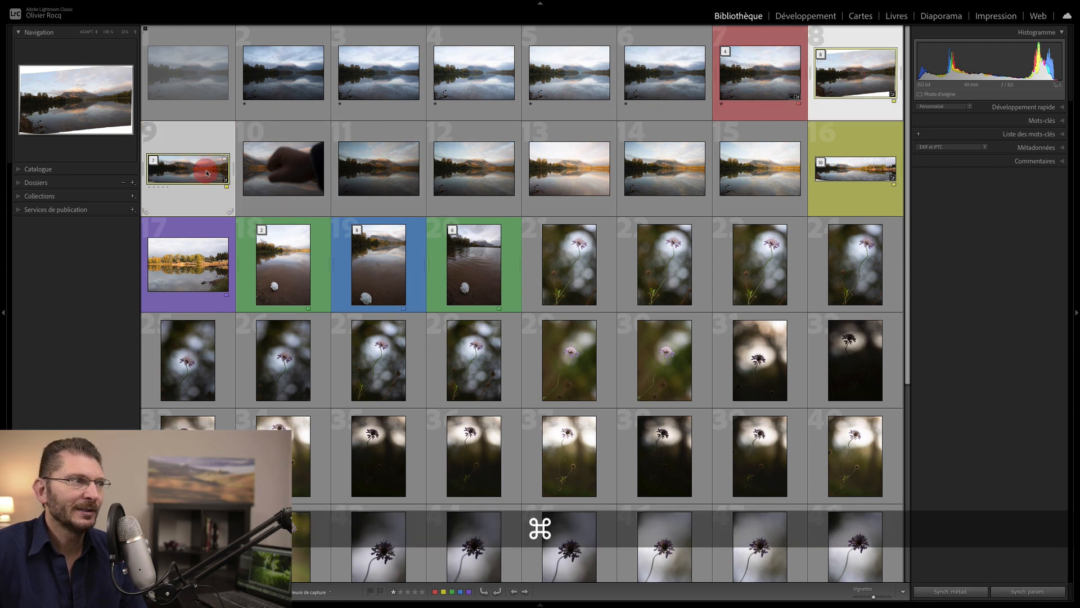
pyautogui.keyDown('super'); pyautogui.click(855, 169); pyautogui.keyUp('super')
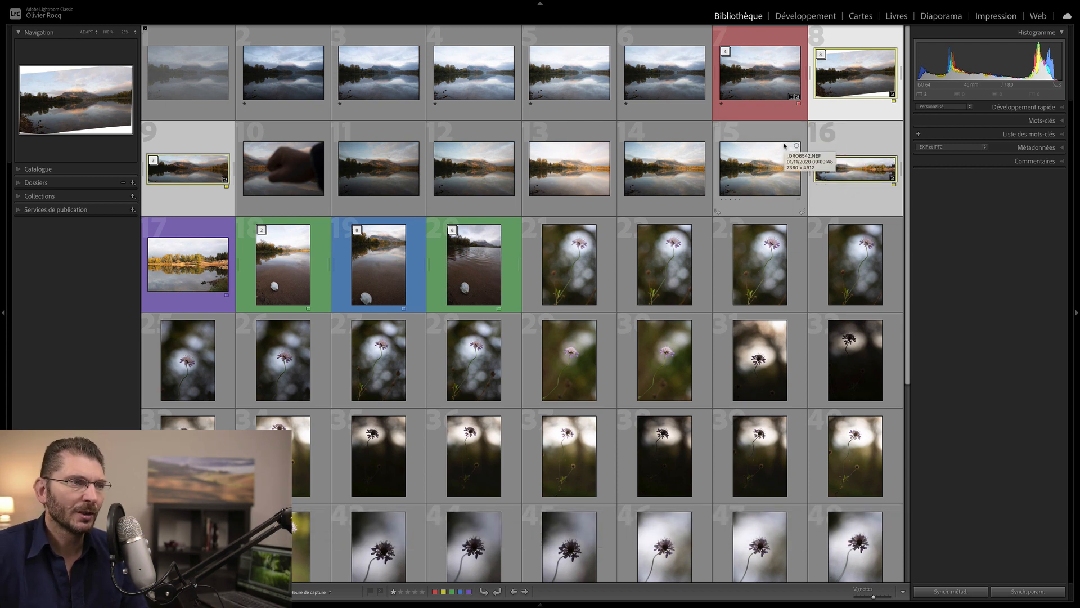
# - Compare the panorama merges in Compare view with the side panels hidden
pyautogui.press('c')
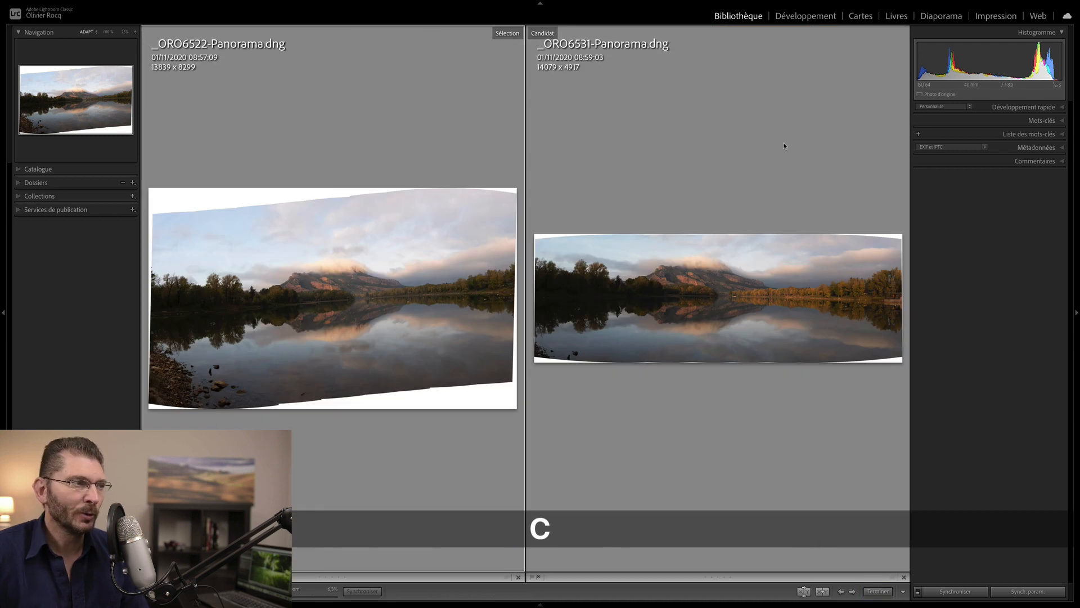
pyautogui.press('Tab')
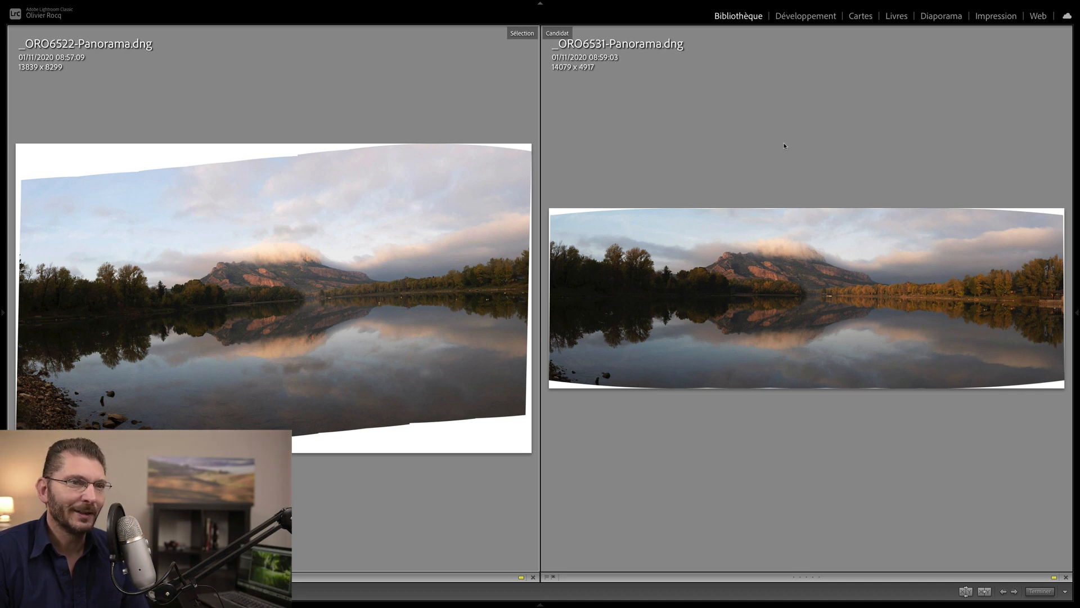
pyautogui.press('Right')
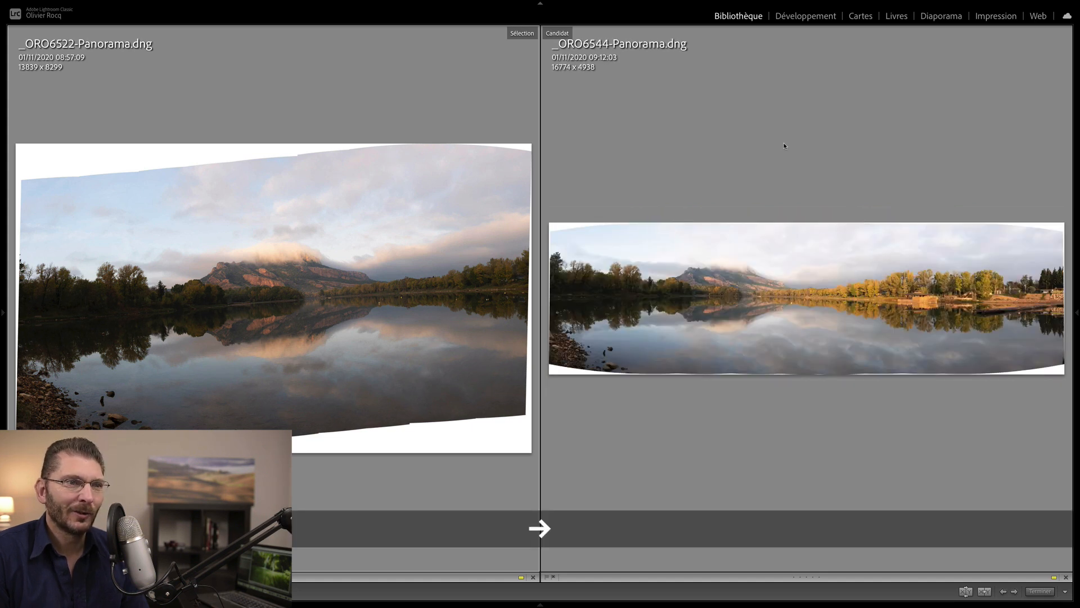
pyautogui.press('Left')
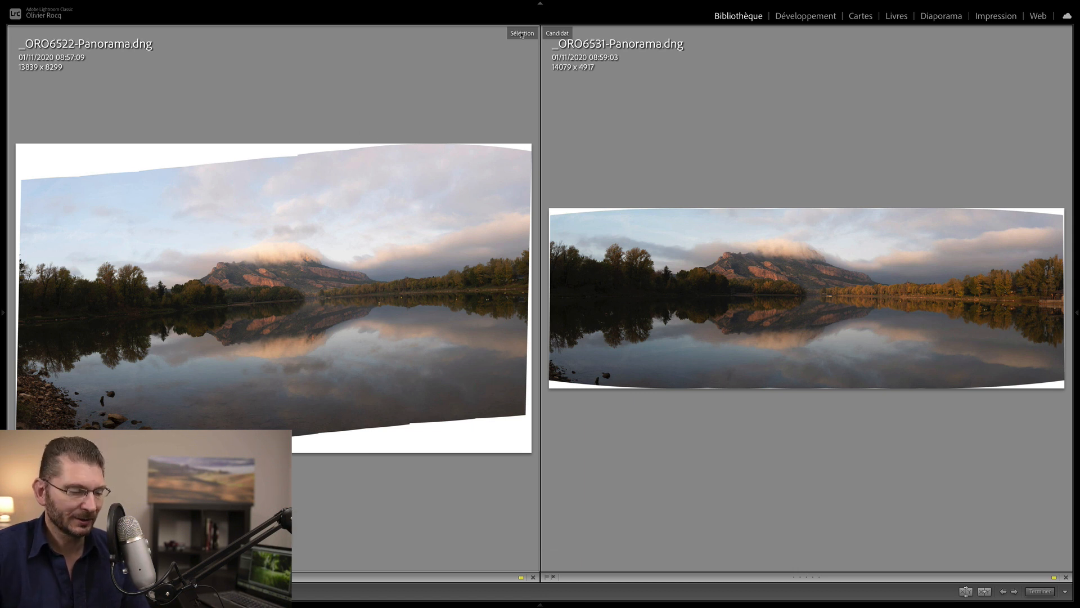
pyautogui.scroll(5, 522, 35)
pyautogui.scroll(-5, 522, 35)
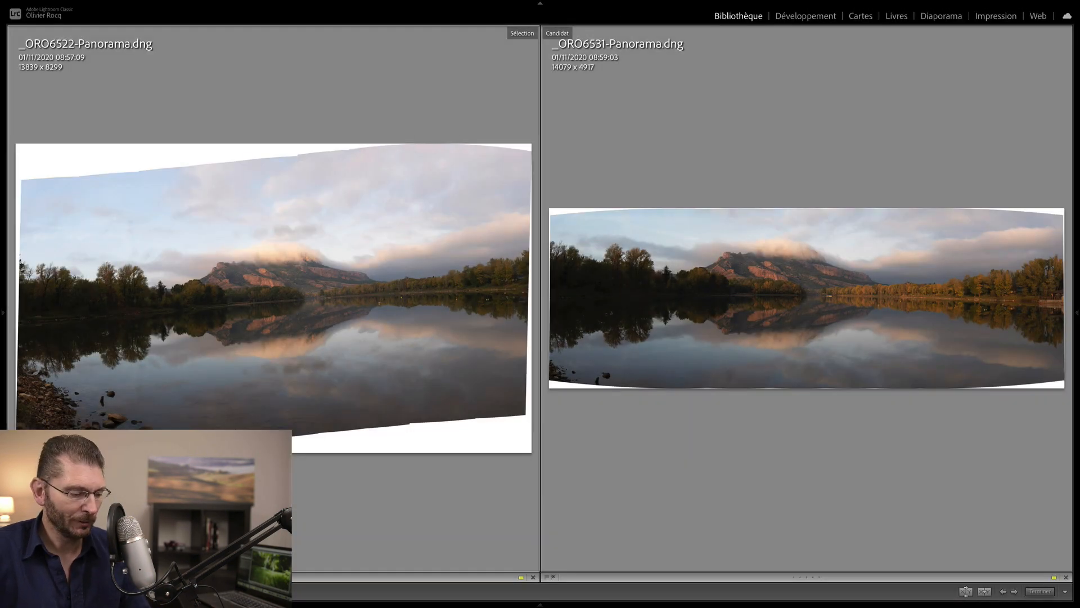
# - Swap reference and candidate panoramas and give _ORO6544-Panorama.dng two stars
pyautogui.press('x')
pyautogui.press('Right')
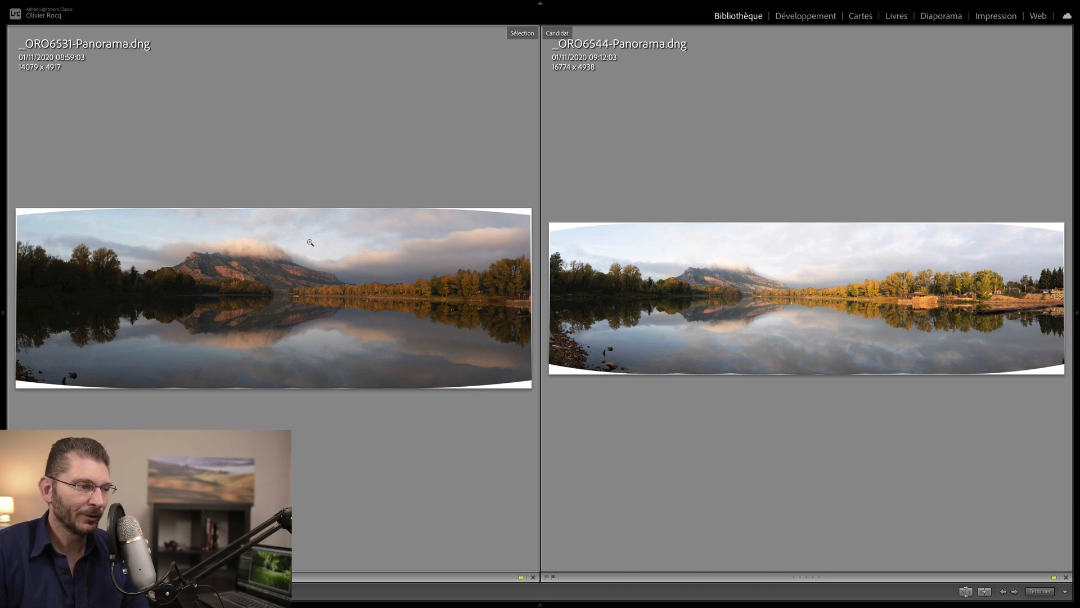
pyautogui.press('2')
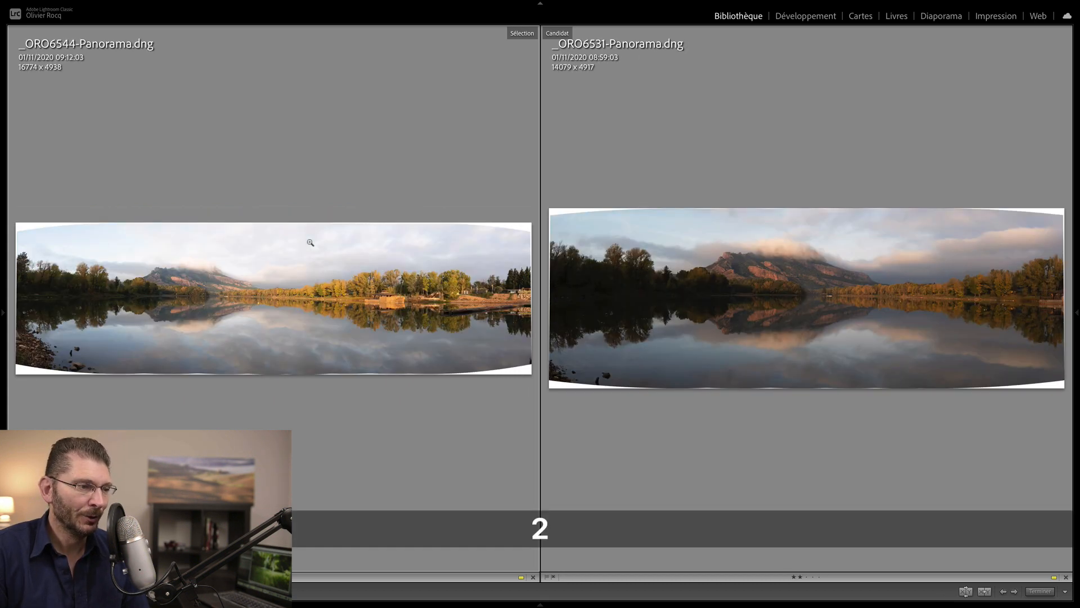
pyautogui.click(912, 80)
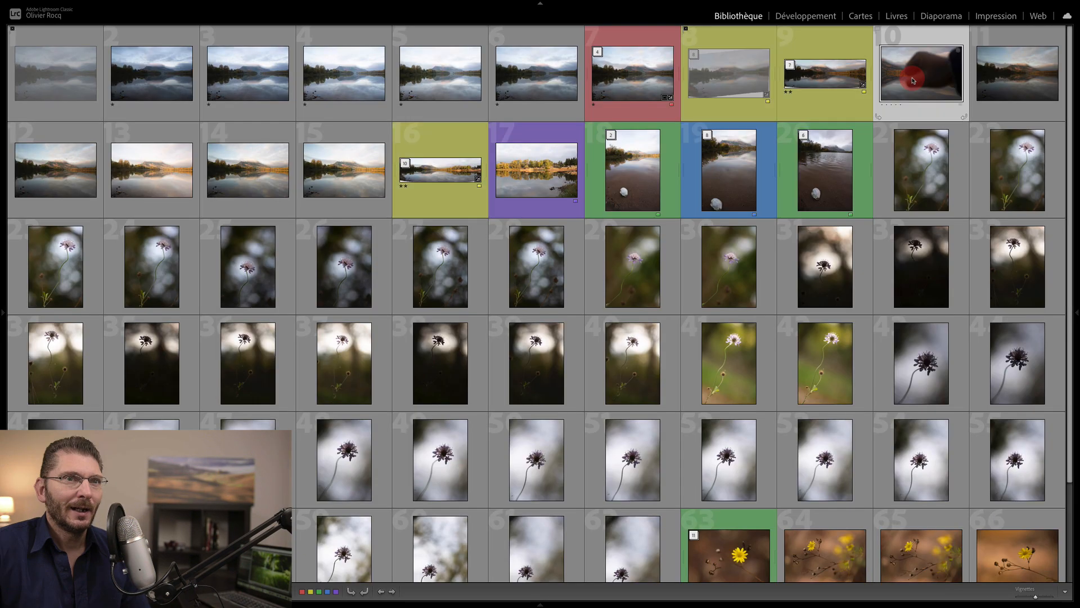
# - Reject the blurry hand shot, photo 10, from its full-size view
pyautogui.doubleClick(913, 80)
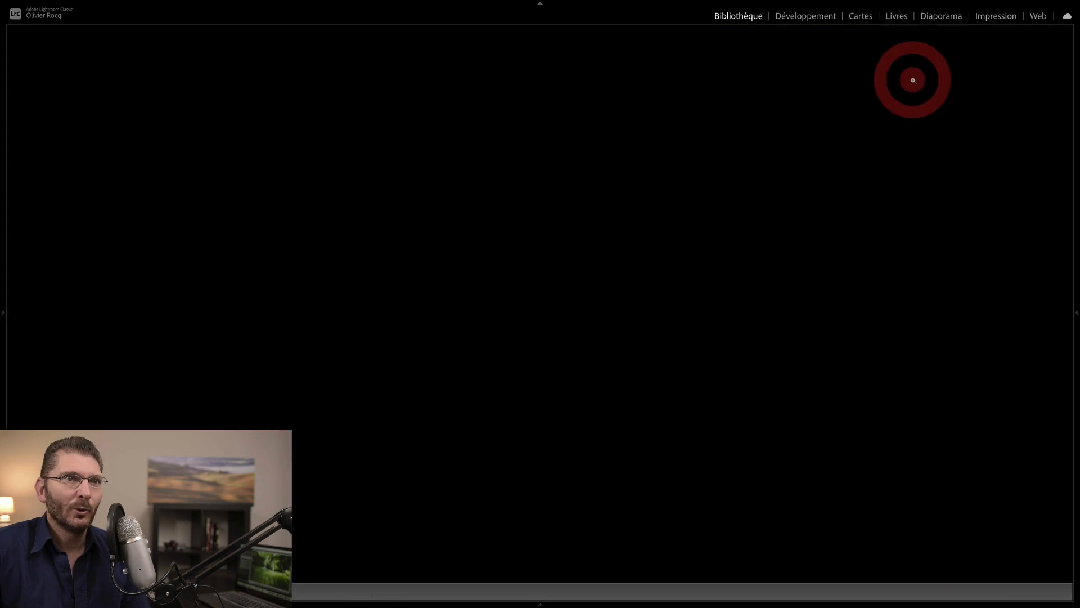
pyautogui.press('x')
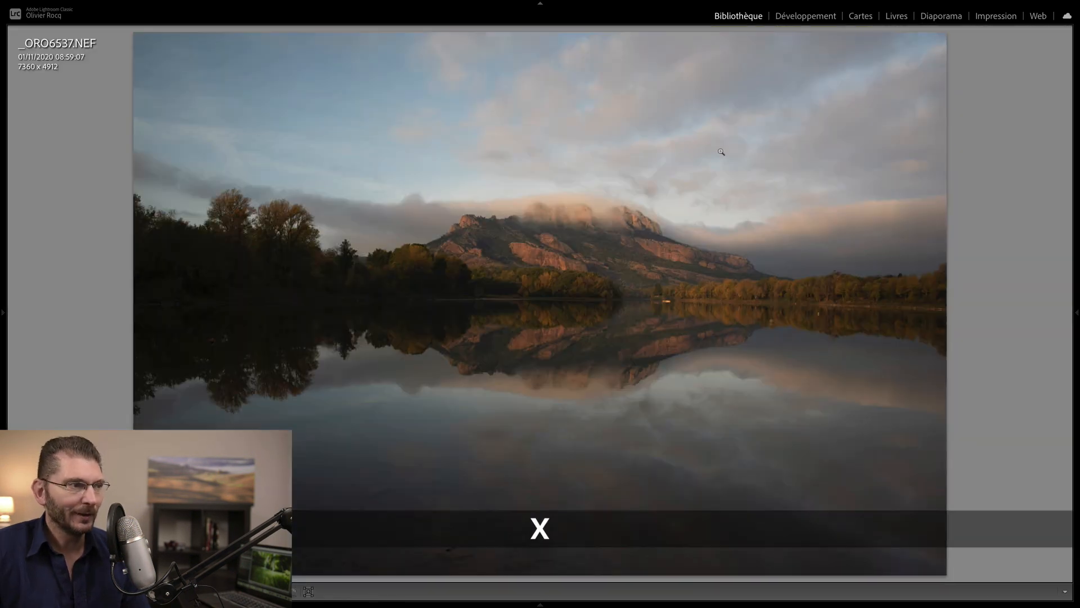
pyautogui.press('g')
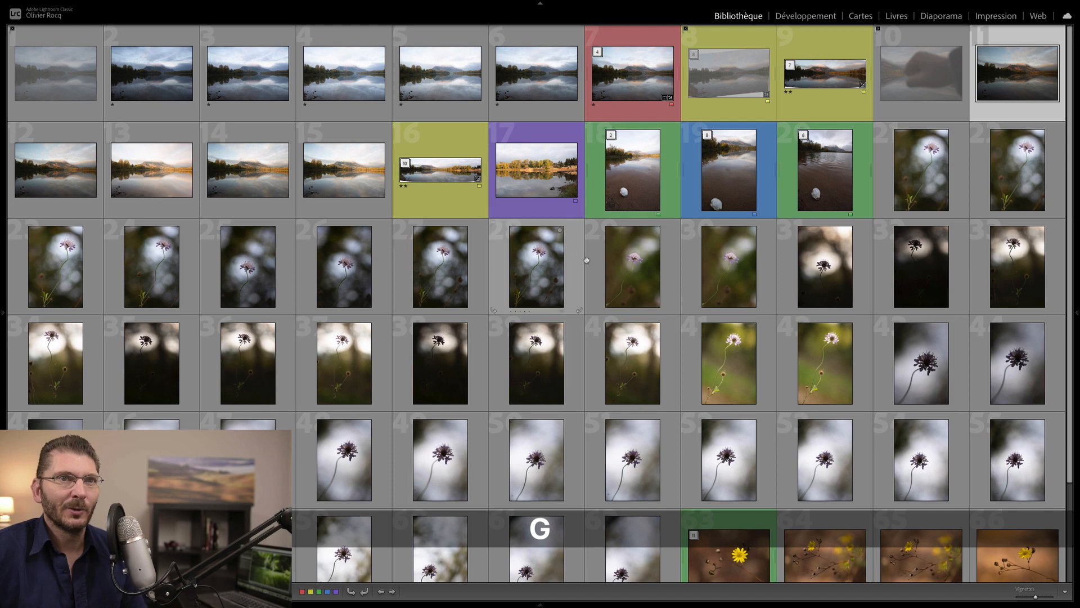
# - Glance at photo 11, then switch grid cells to show file names and shooting details
pyautogui.press('e')
pyautogui.press('g')
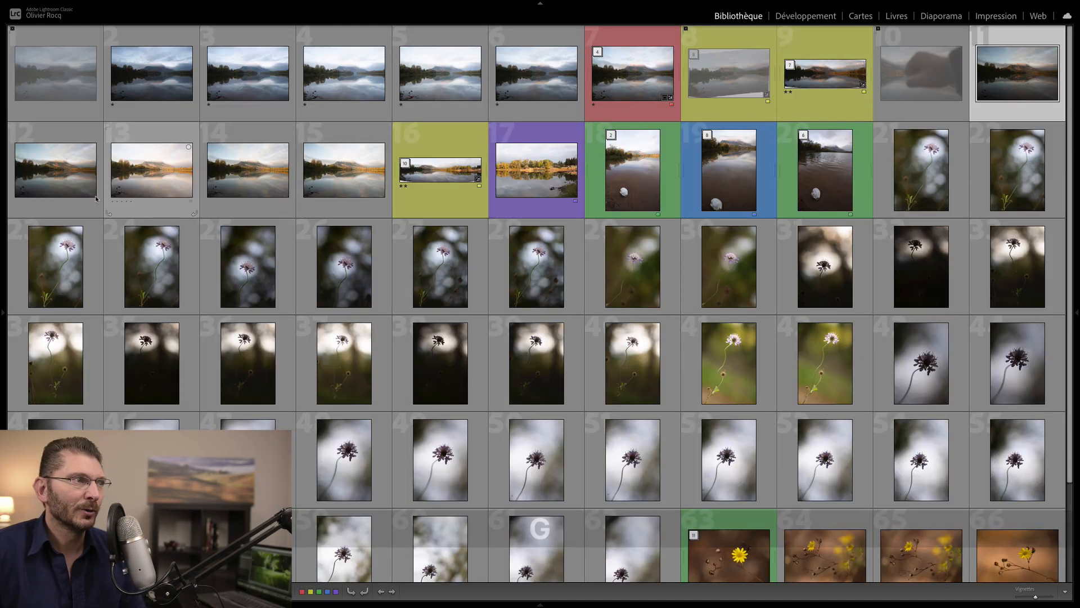
pyautogui.press('j')
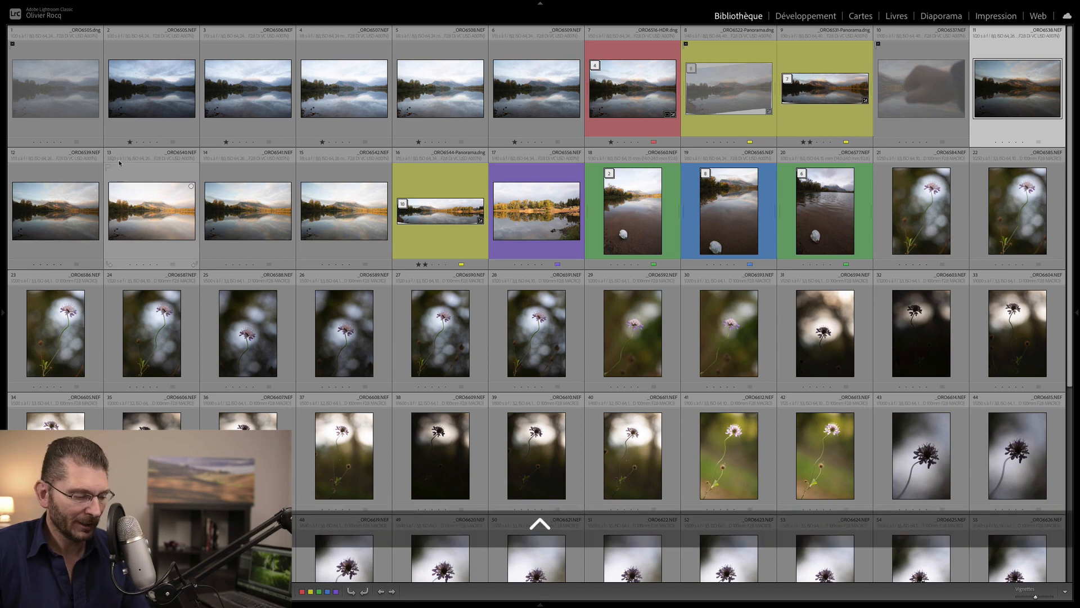
pyautogui.hotkey('ctrl', 'q')
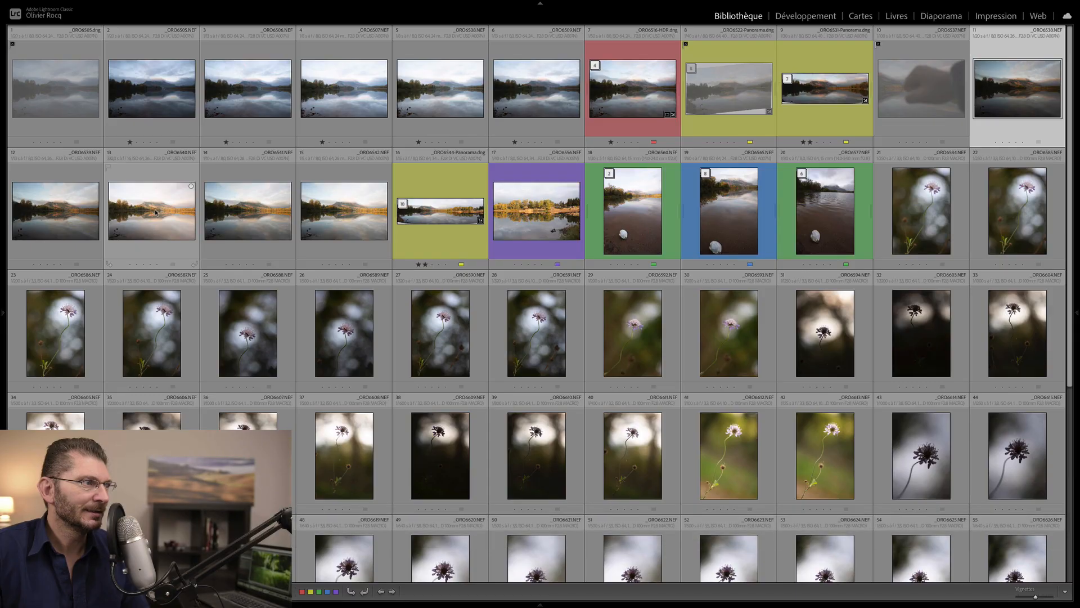
# - Open _ORO6538 full-size and reject it
pyautogui.click(195, 262)
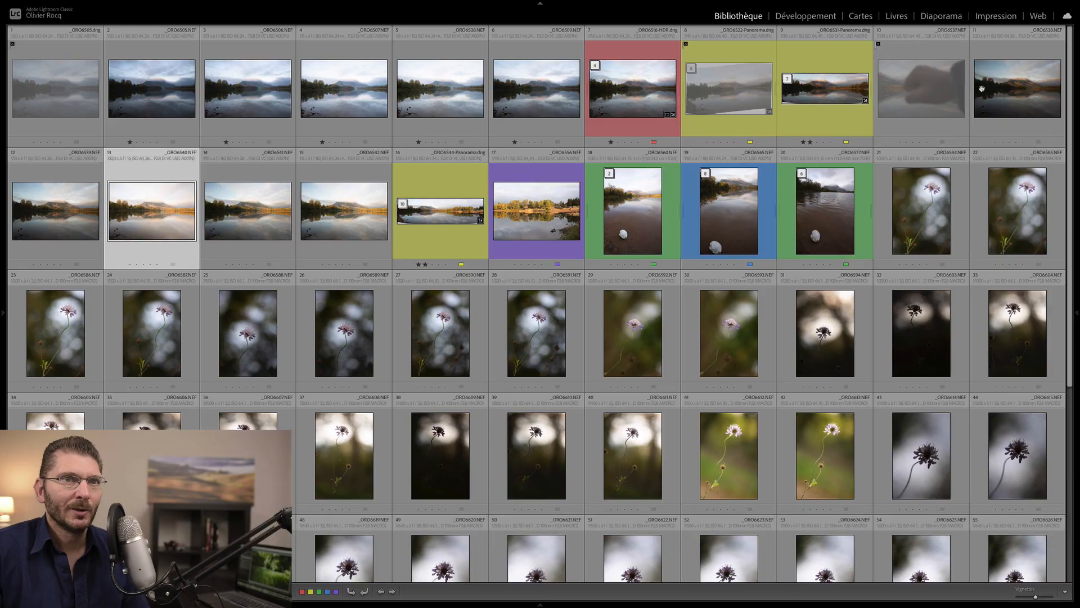
pyautogui.doubleClick(1006, 93)
pyautogui.click(693, 148)
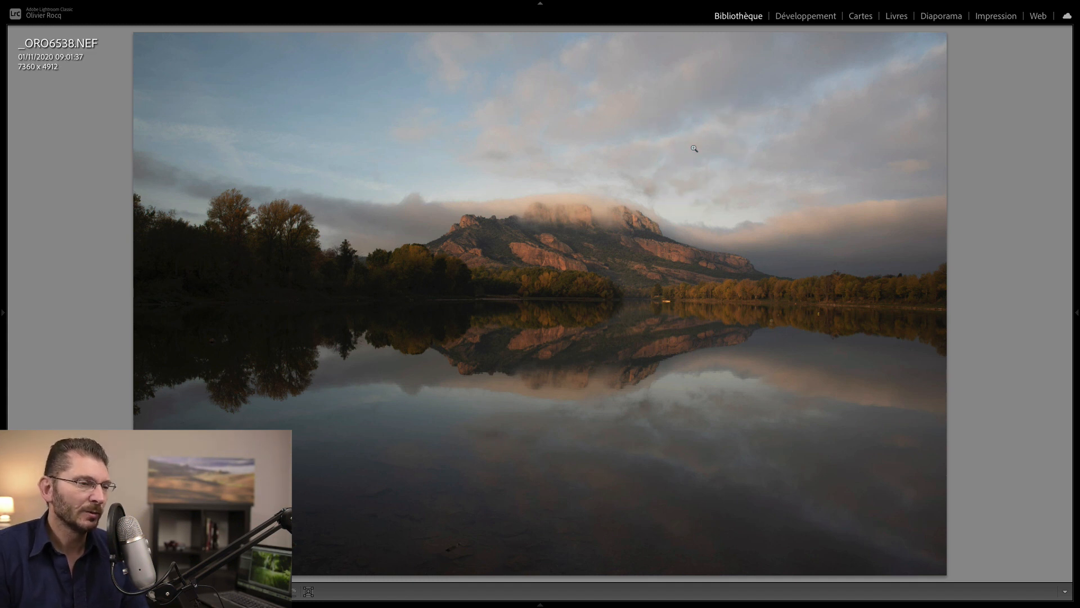
pyautogui.press('x')
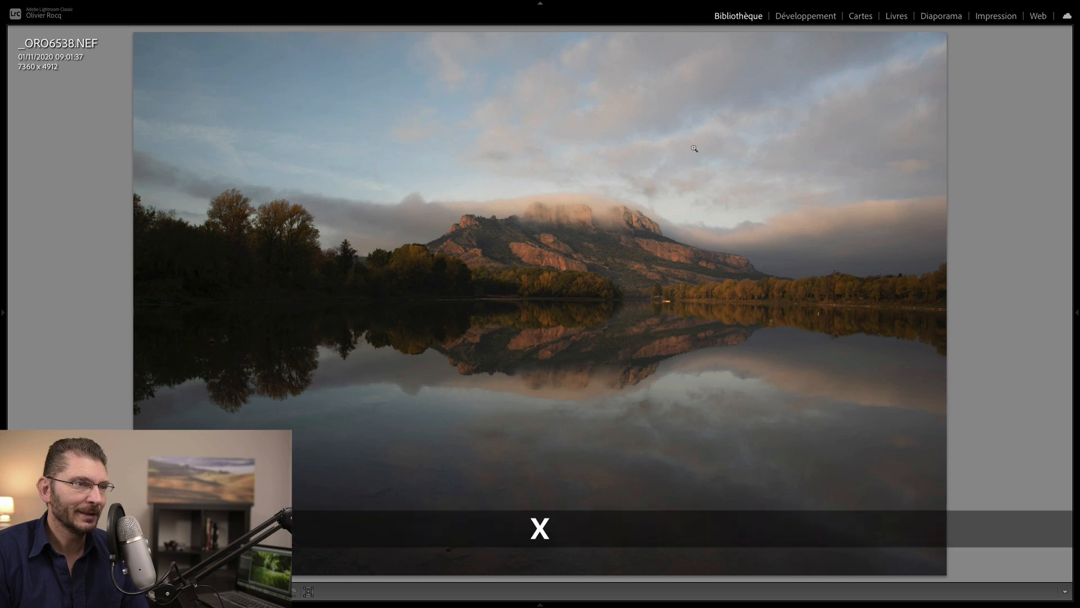
# - Show the exposure and lens info overlay and rate _ORO6539 one star
pyautogui.press('i')
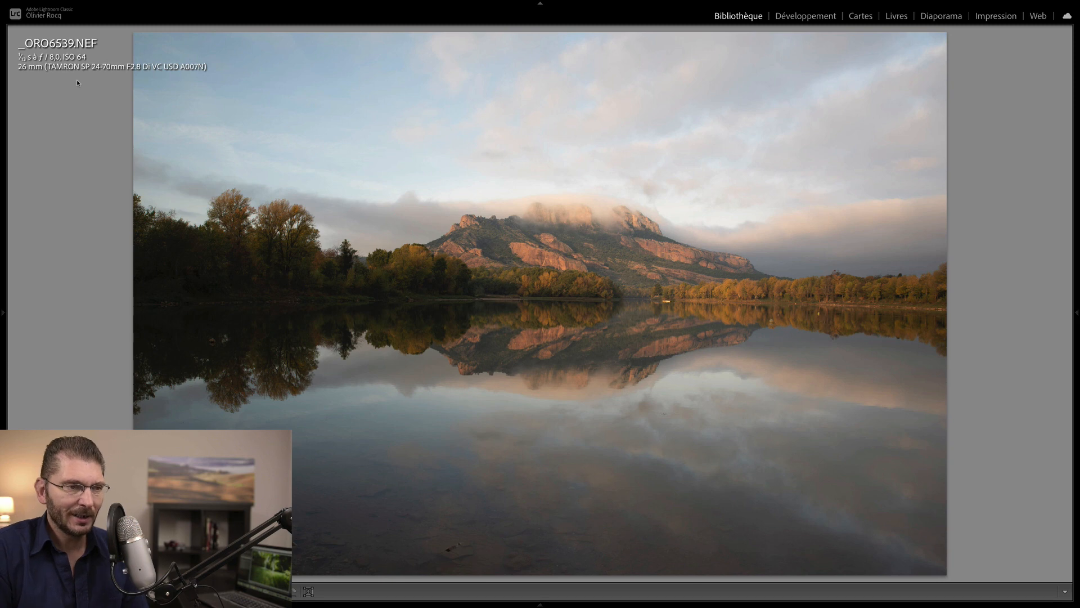
pyautogui.press('1')
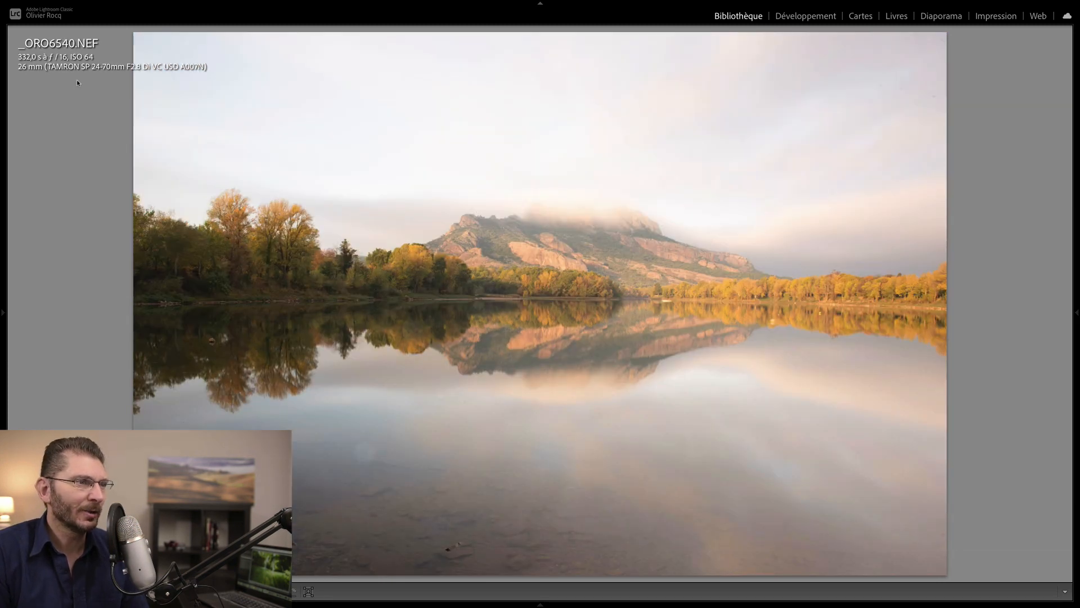
pyautogui.press('Left')
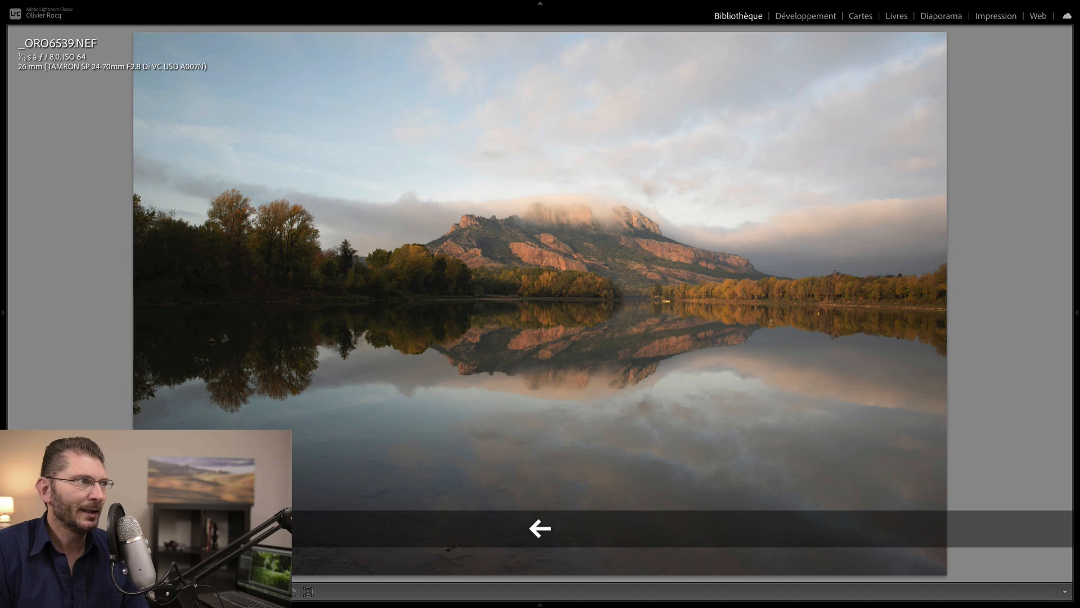
pyautogui.press('Right')
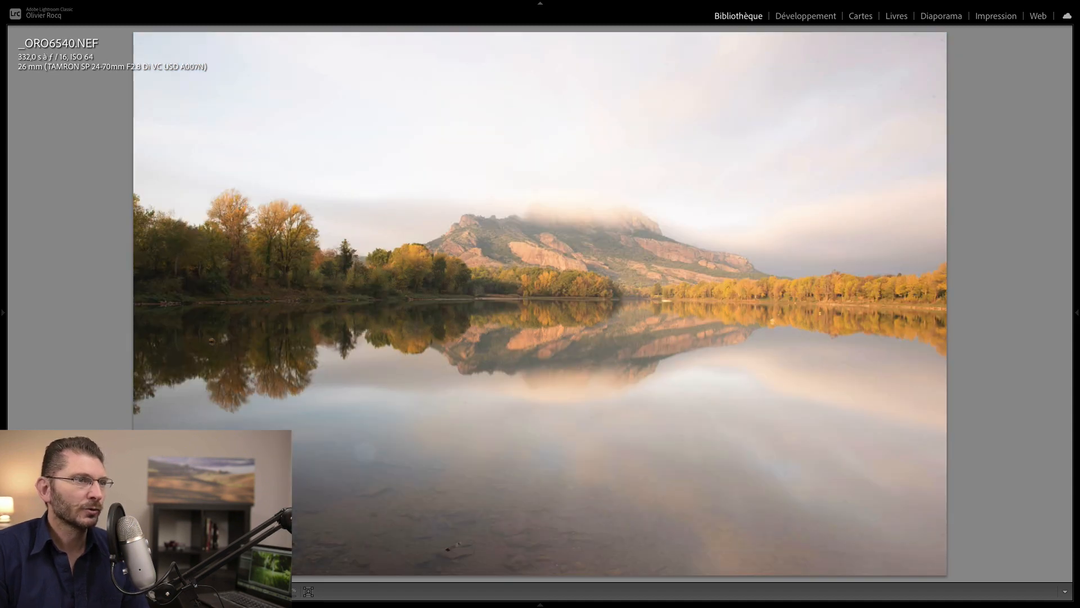
pyautogui.press('ctrl')
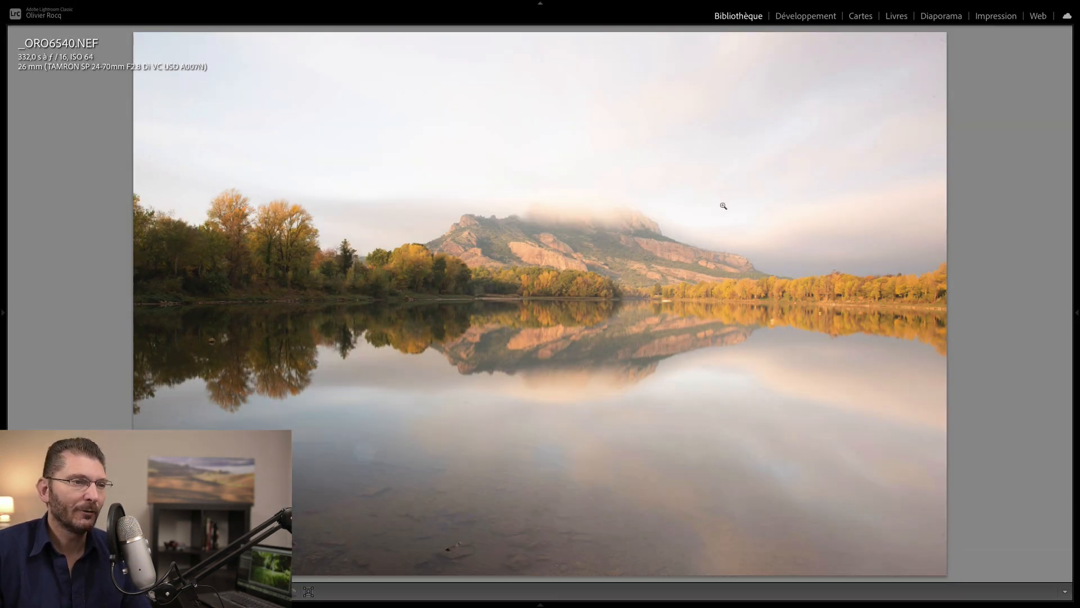
# - Give _ORO6540 two stars, flip between _ORO6541 and _ORO6542 full-size, then return to Grid
pyautogui.press('d')
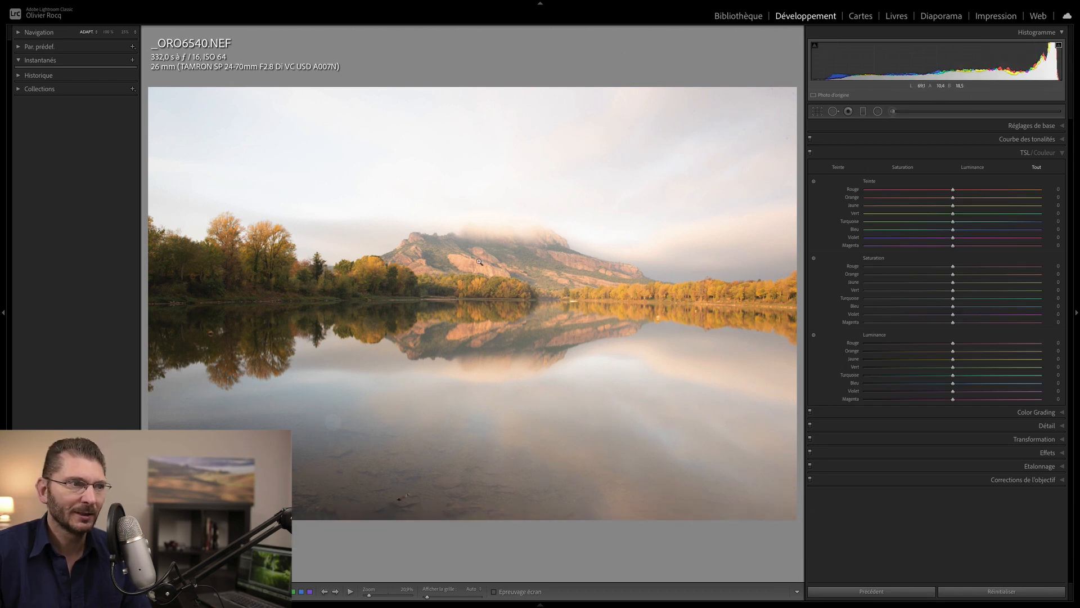
pyautogui.press('2')
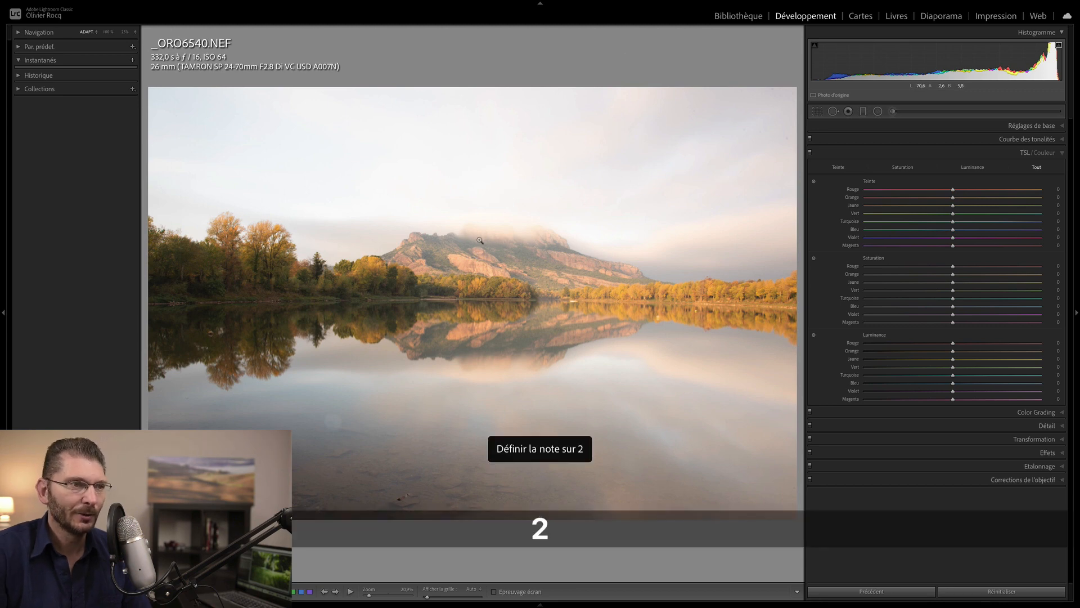
pyautogui.press('e')
pyautogui.press('Left')
pyautogui.press('Right')
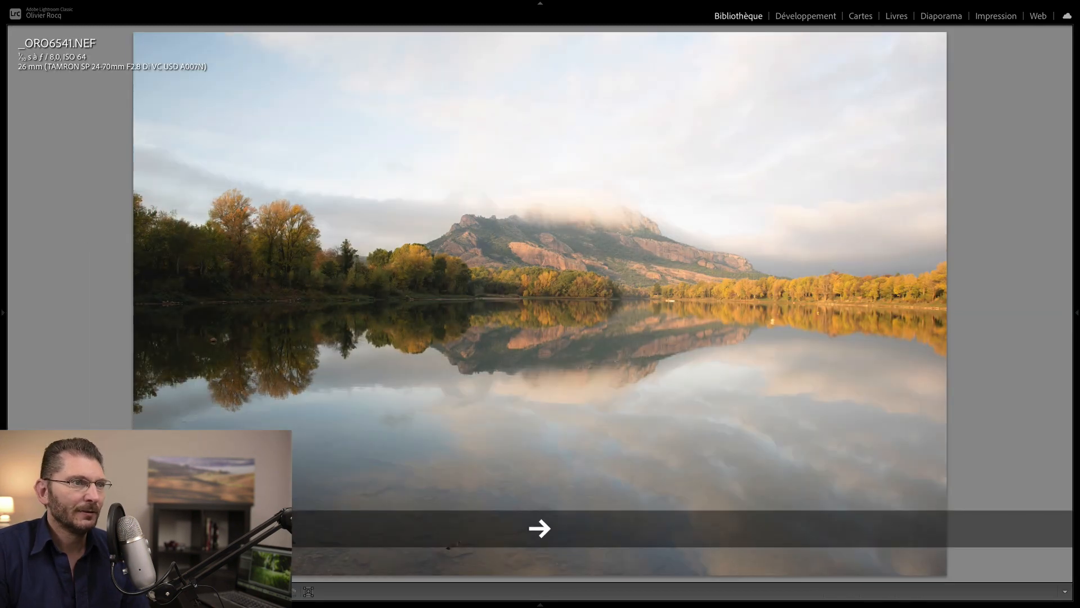
pyautogui.press('Left')
pyautogui.press('Right')
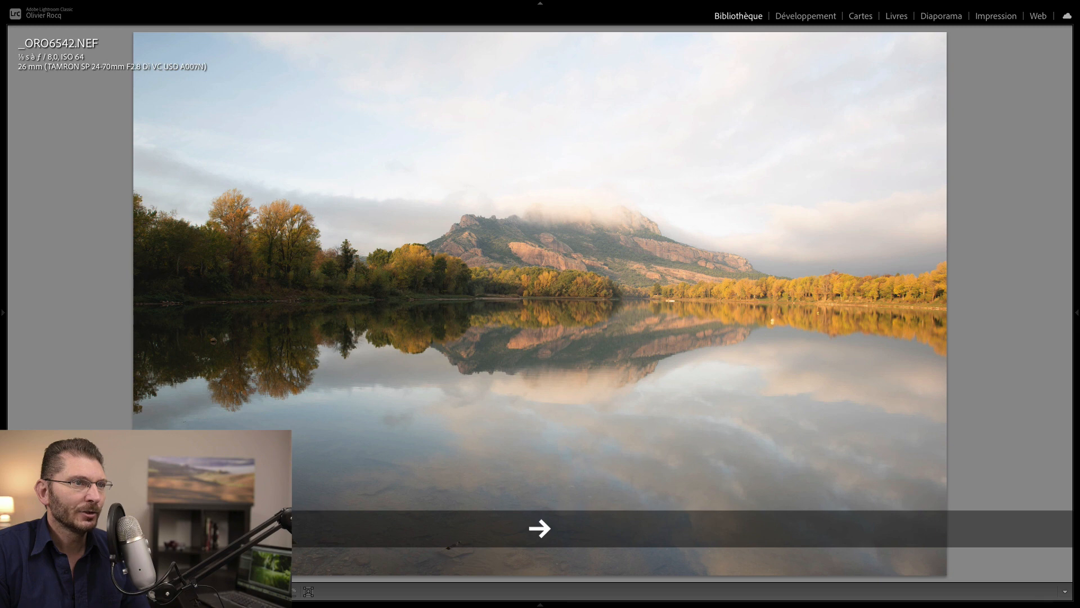
pyautogui.press('g')
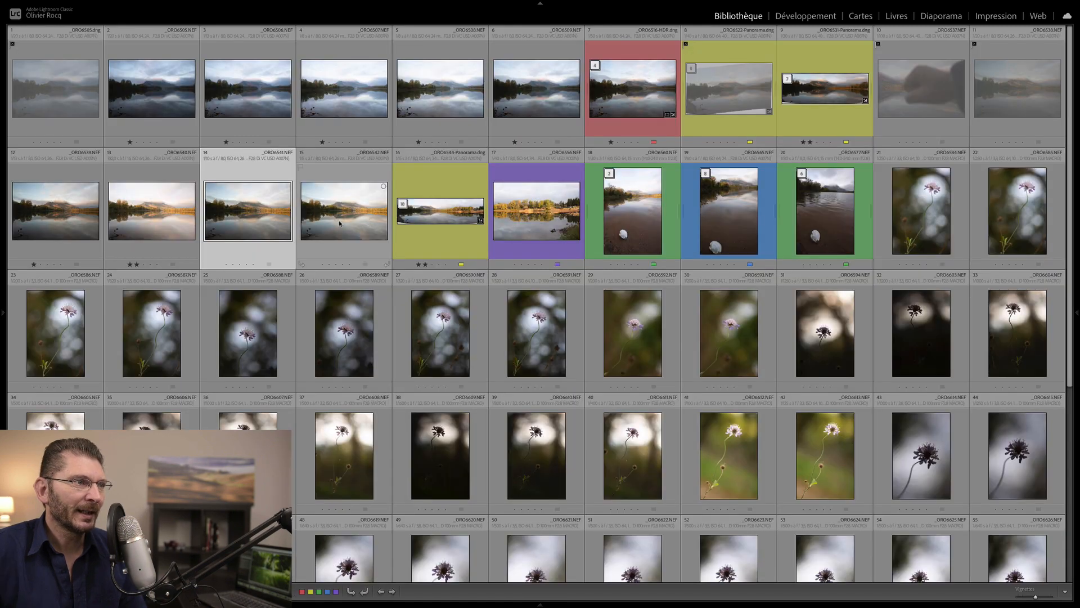
# - Select photos 14 and 15 and sync photo 14's development settings onto 15
pyautogui.click(347, 220)
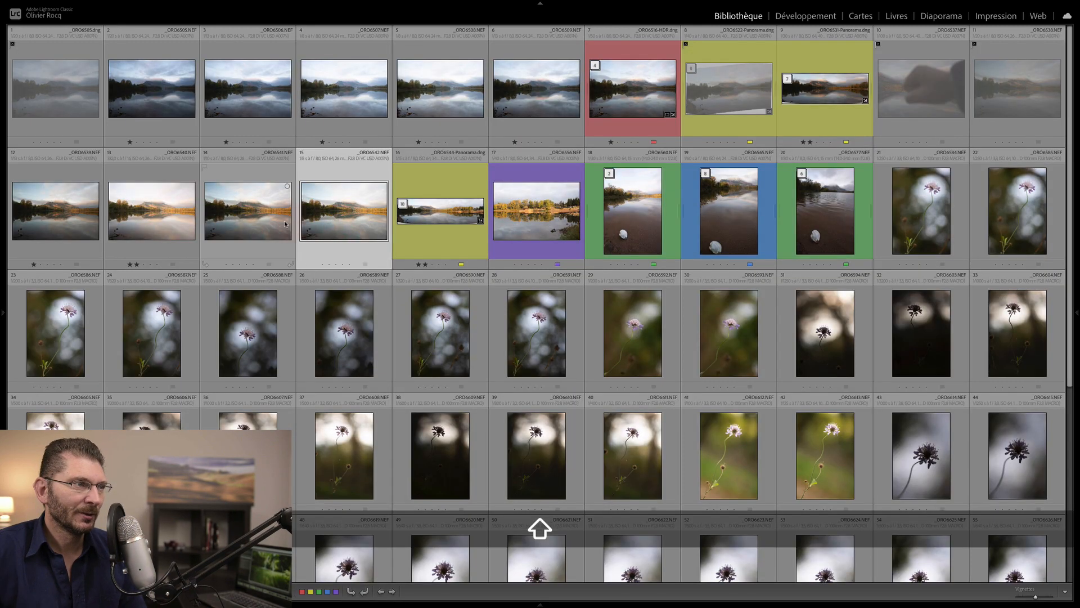
pyautogui.click(261, 215)
pyautogui.keyDown('shift'); pyautogui.click(335, 218); pyautogui.keyUp('shift')
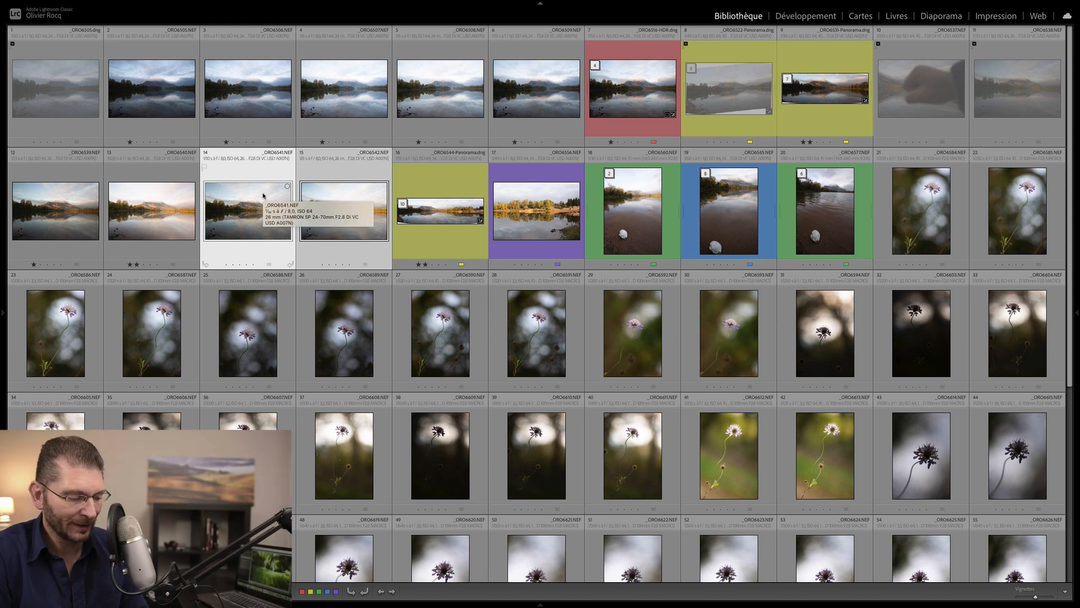
pyautogui.press('alt+shift+super+m')
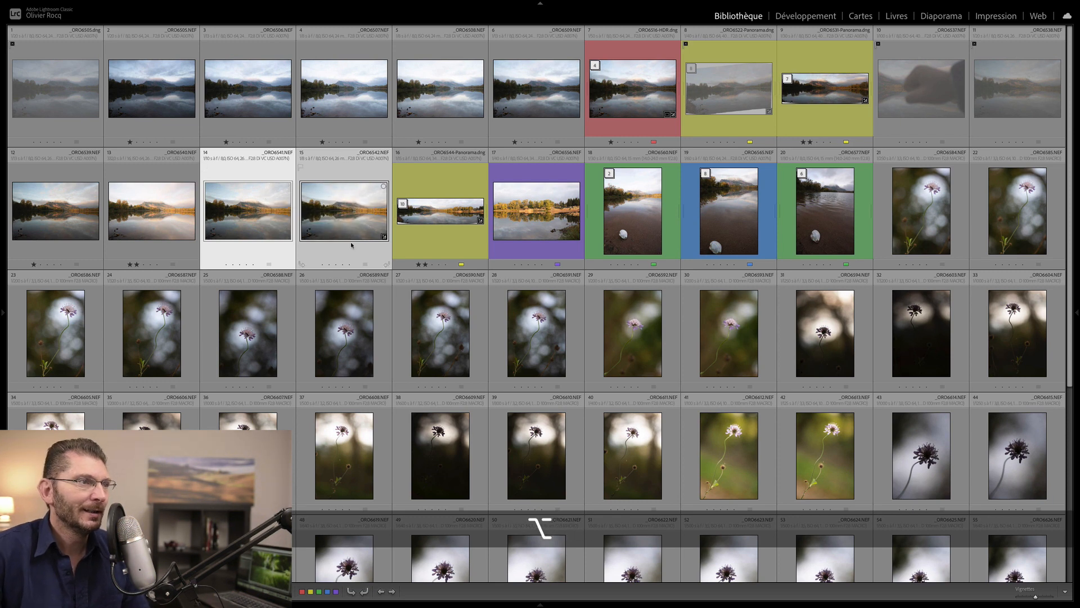
pyautogui.press('c')
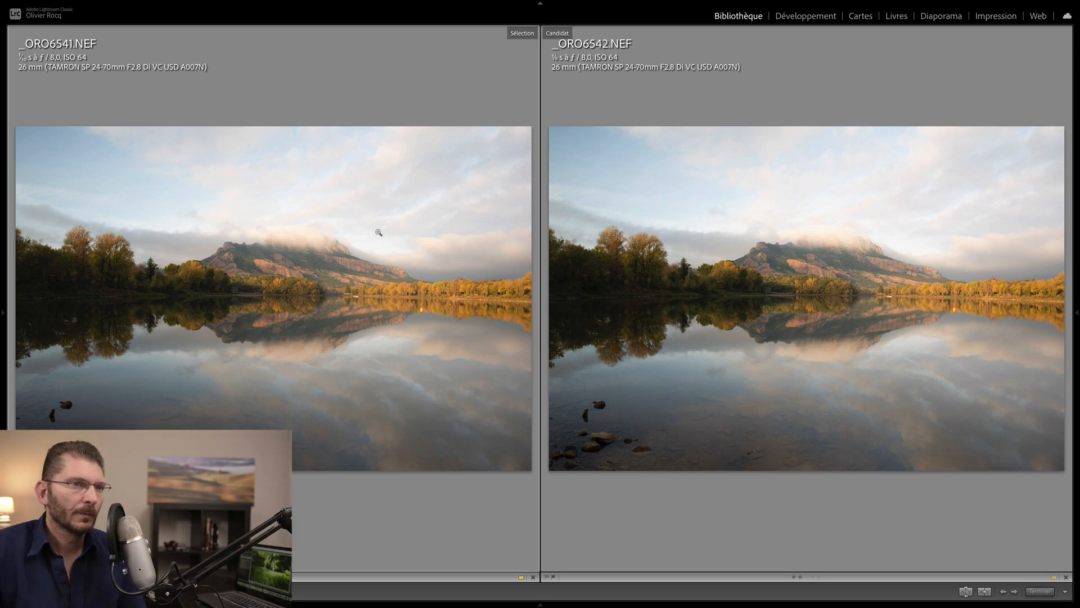
pyautogui.click(308, 241)
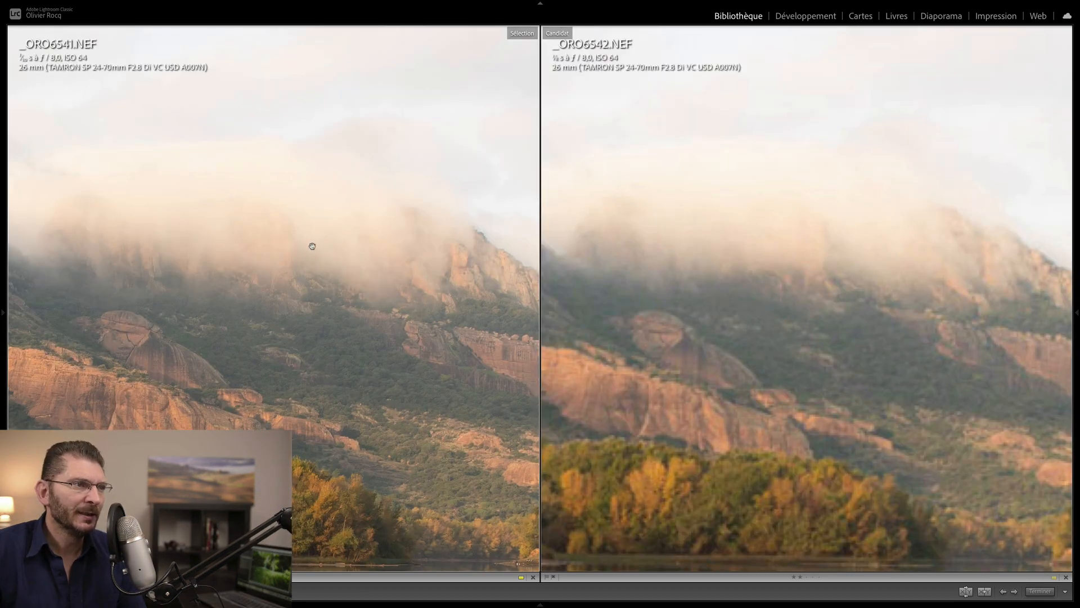
pyautogui.moveTo(400, 259); pyautogui.dragTo(261, 422)
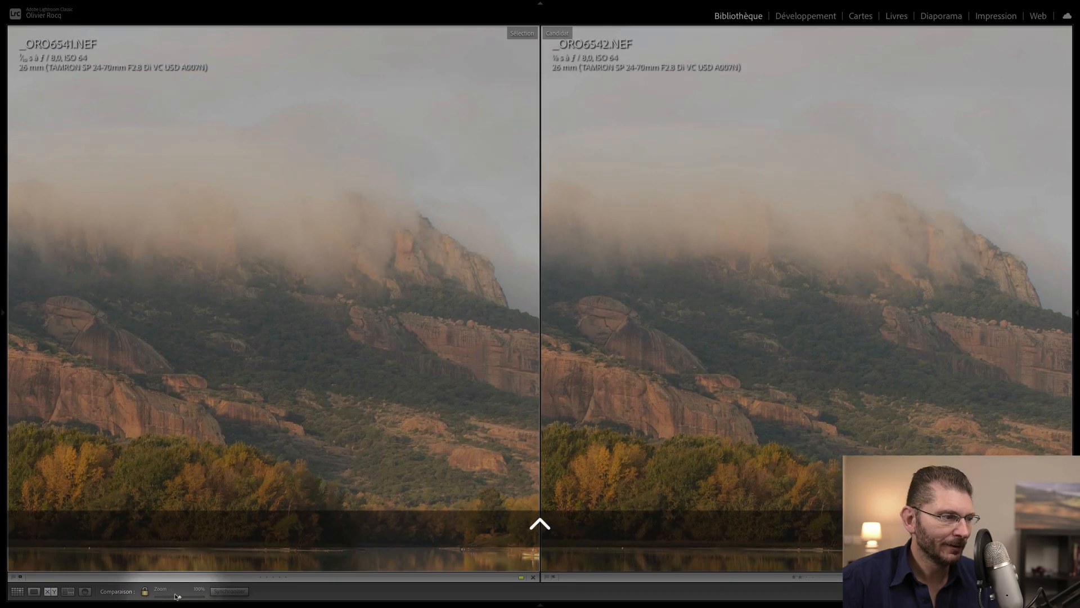
pyautogui.moveTo(176, 596); pyautogui.dragTo(171, 595)
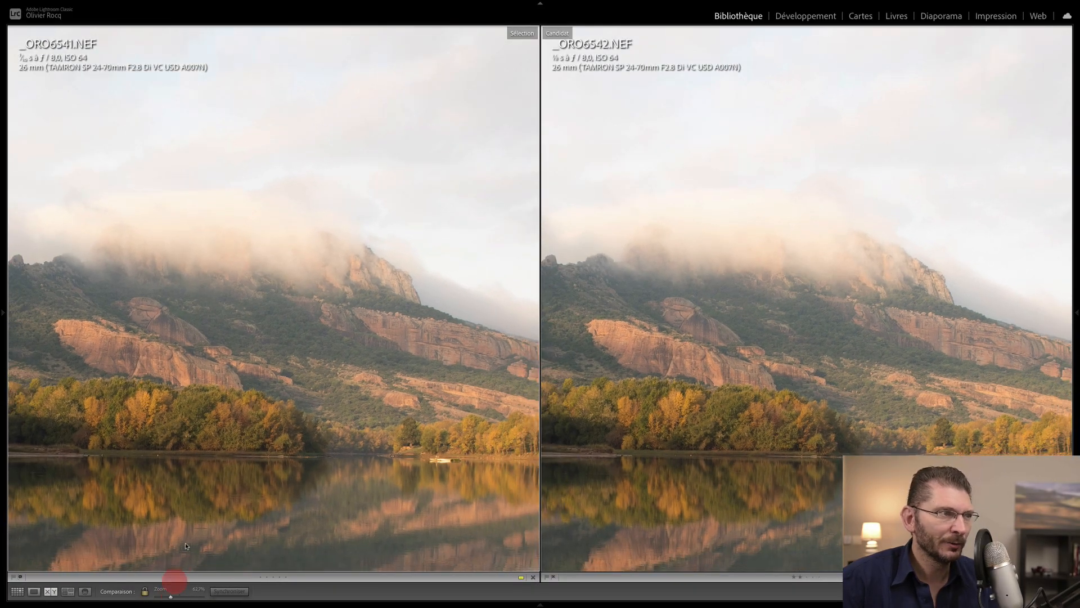
pyautogui.moveTo(298, 284)
pyautogui.mouseDown()
pyautogui.moveTo(460, 328)
pyautogui.moveTo(436, 323)
pyautogui.mouseUp()
pyautogui.click(376, 369)
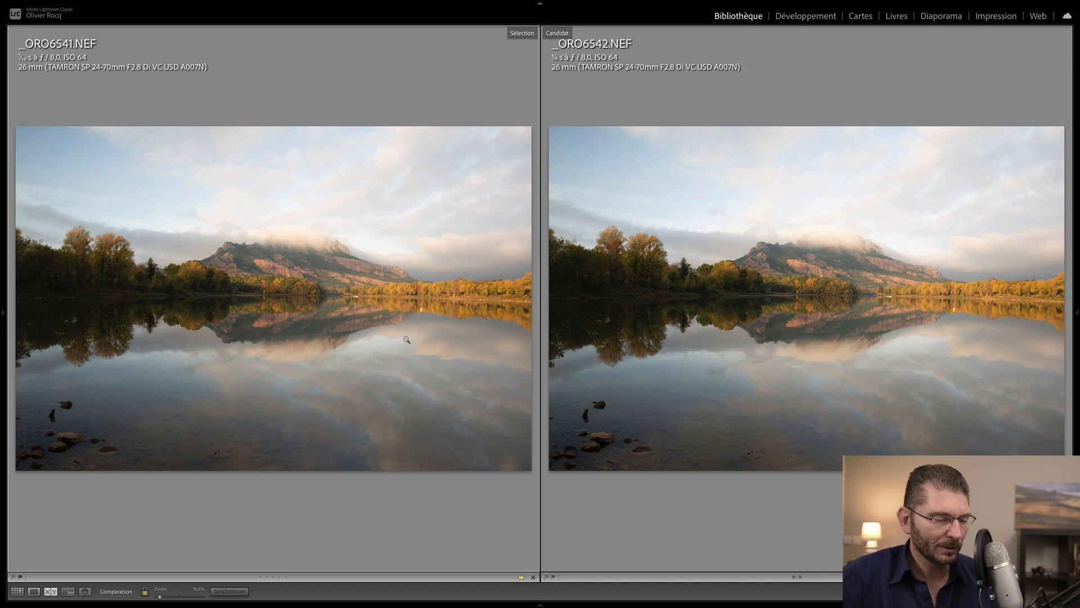
pyautogui.press('g')
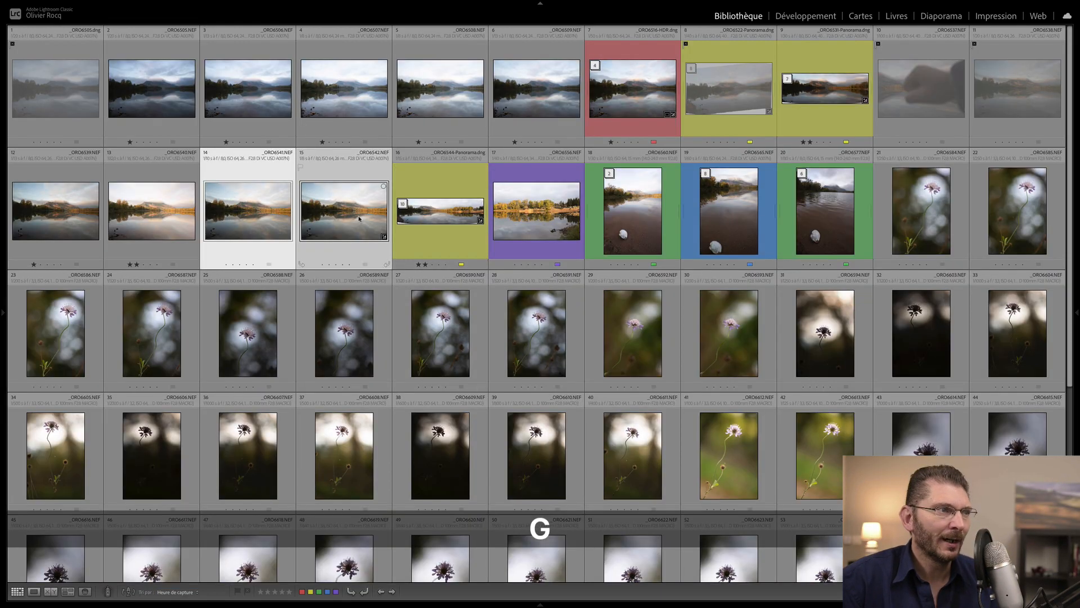
# - Show the side panels, undo the accidental one-star rating on photos 14 and 15, and deselect all
pyautogui.press('Tab')
pyautogui.press('Right')
pyautogui.press('Right')
pyautogui.press('Right')
pyautogui.press('Right')
pyautogui.press('Right')
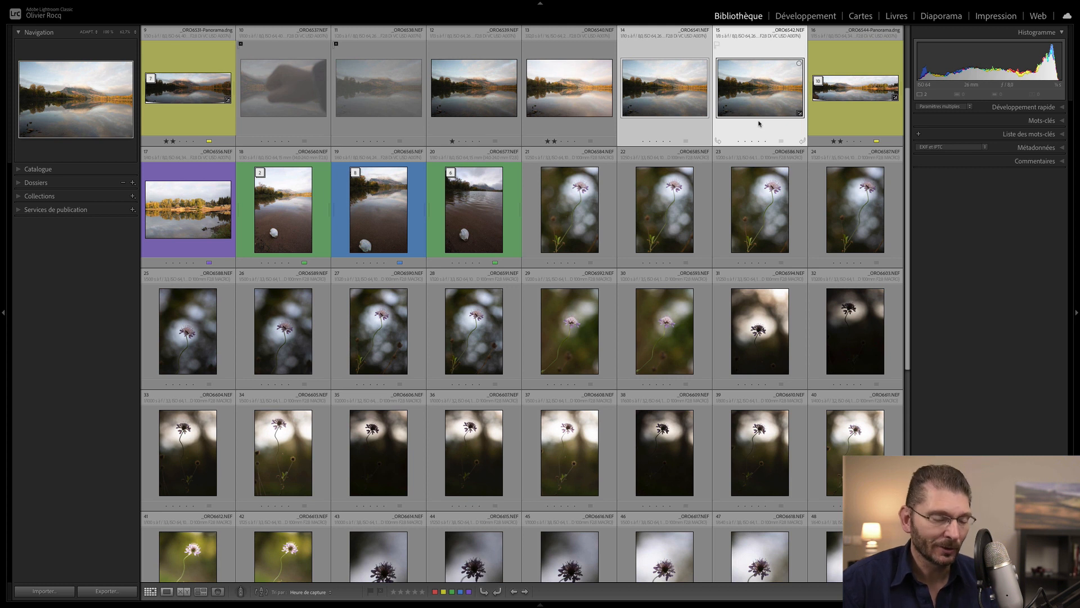
pyautogui.click(640, 104)
pyautogui.press('1')
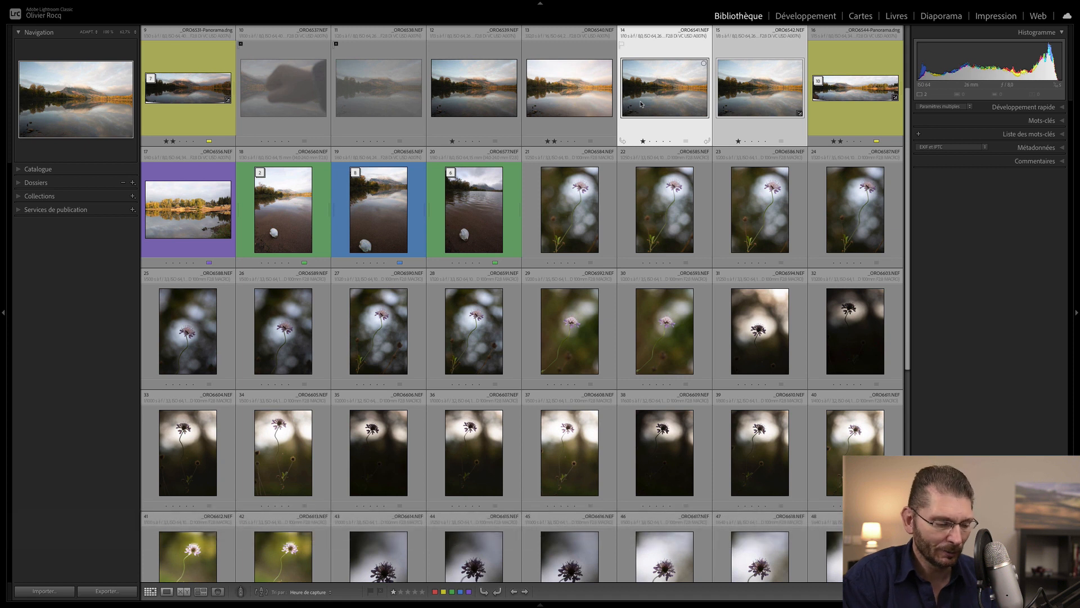
pyautogui.press('super')
pyautogui.press('super+z')
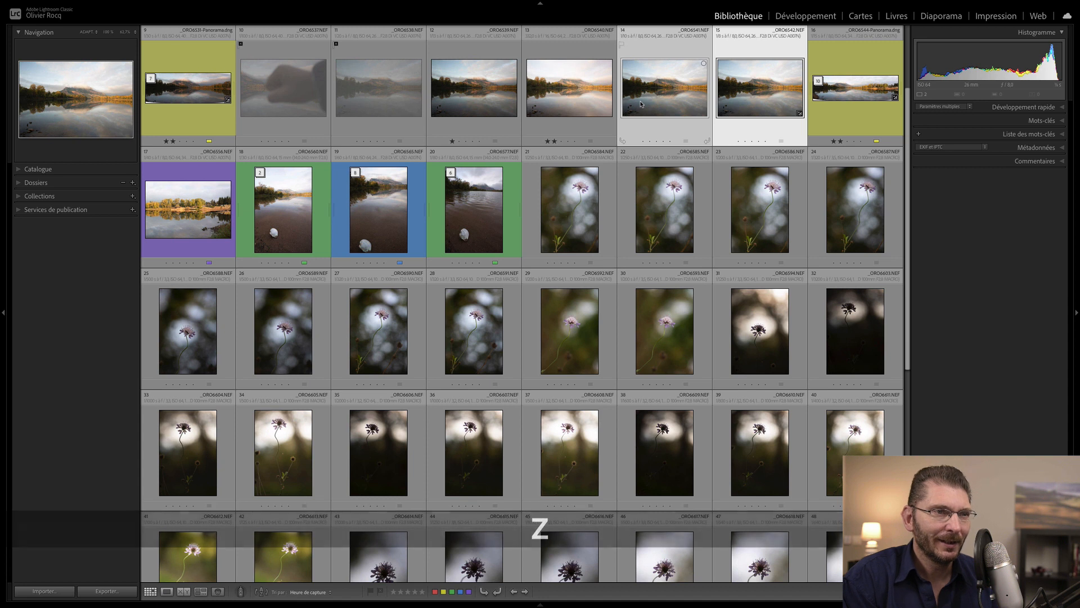
pyautogui.press('super+d')
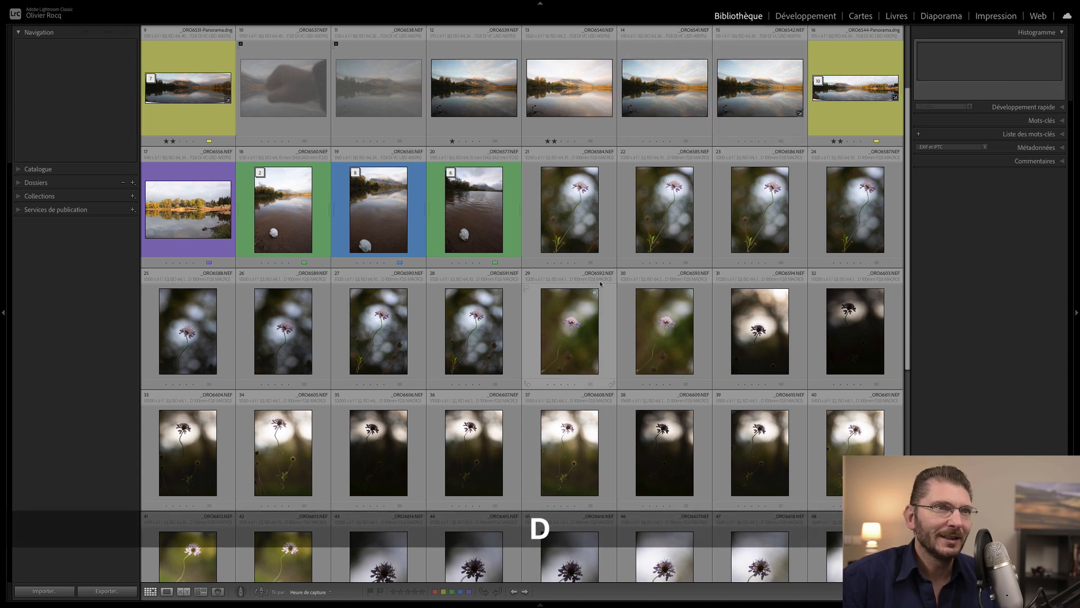
# - Reject photo 14 (_ORO6541), give photo 15 (_ORO6542) one star and photo 17 two stars
pyautogui.click(751, 103)
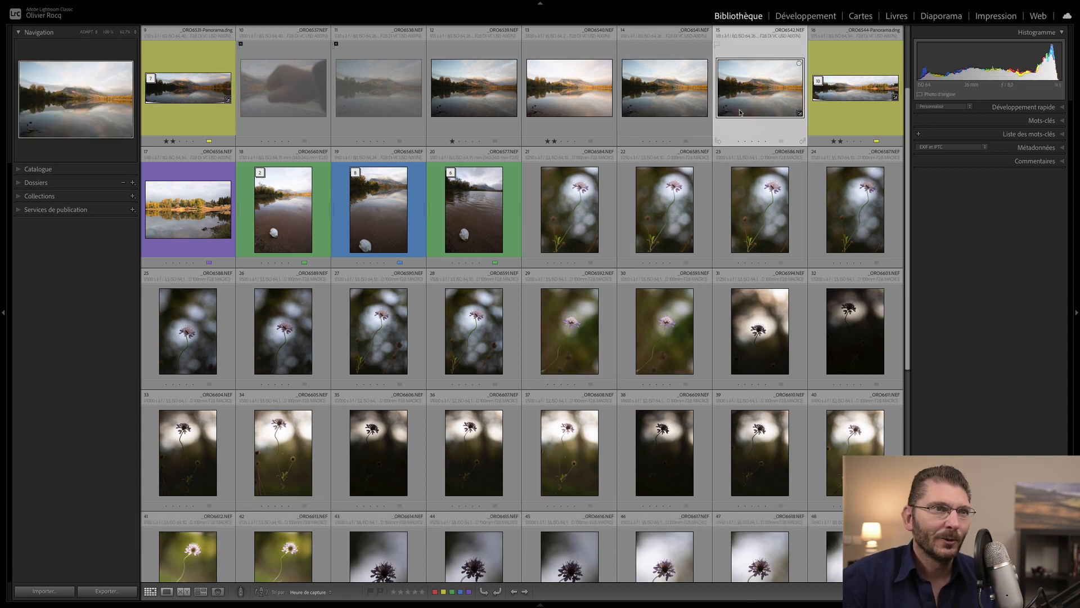
pyautogui.click(668, 93)
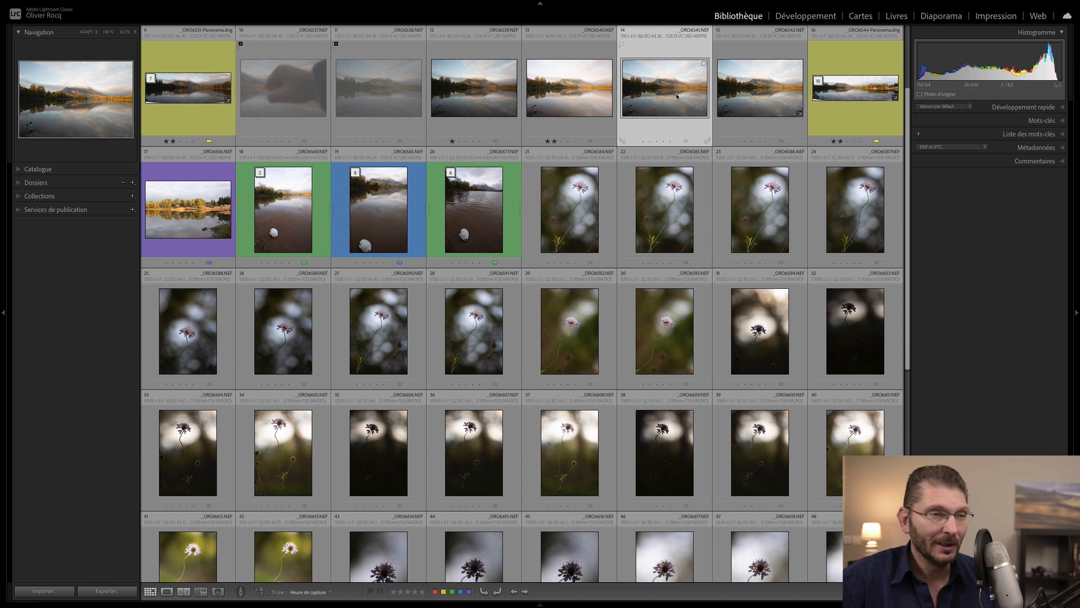
pyautogui.press('x')
pyautogui.press('1')
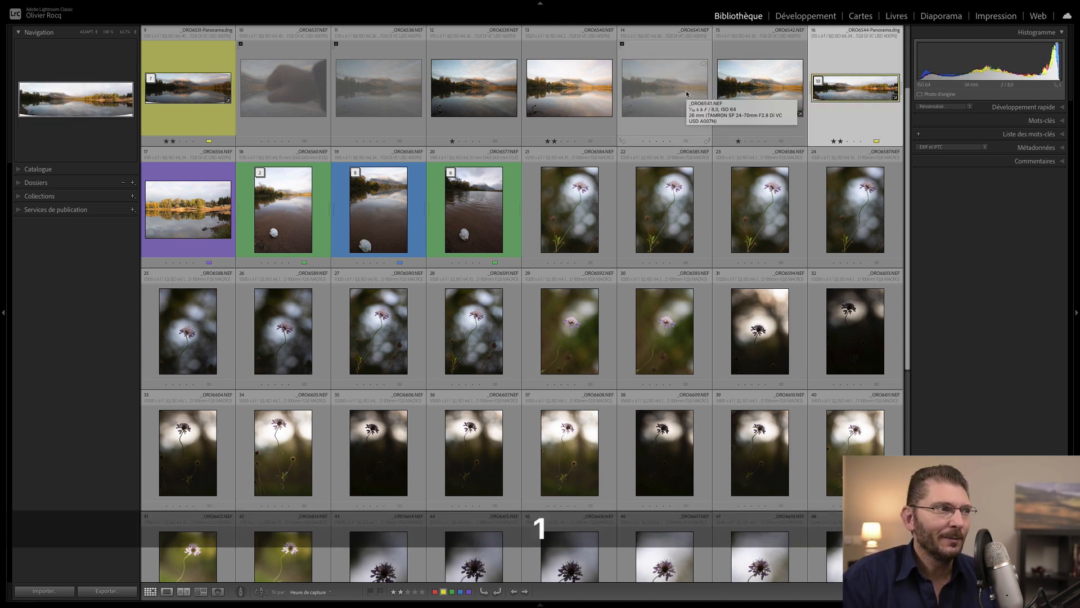
pyautogui.press('Right')
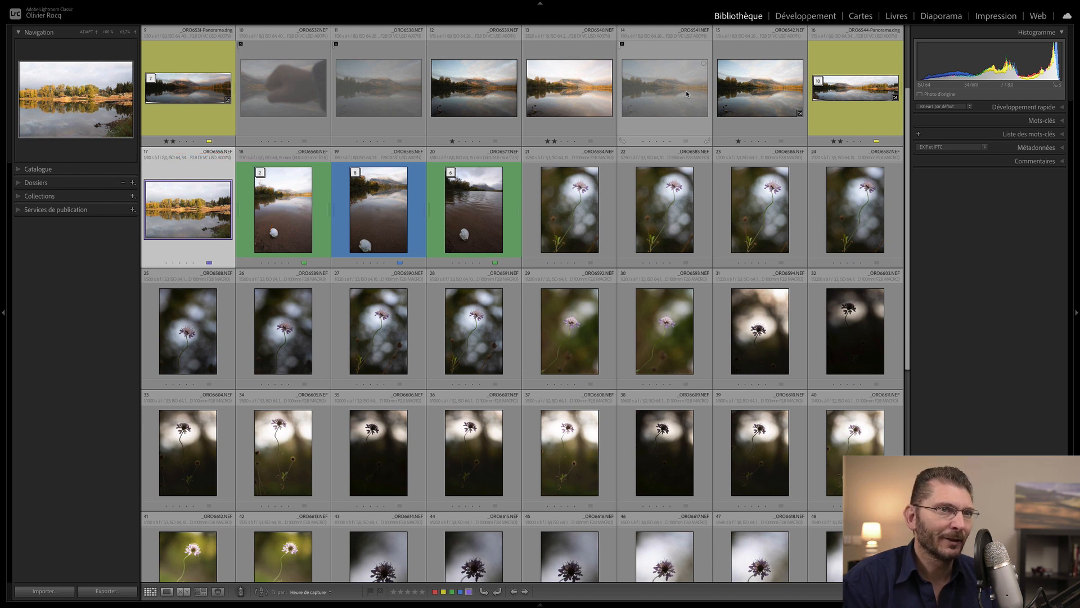
pyautogui.press('2')
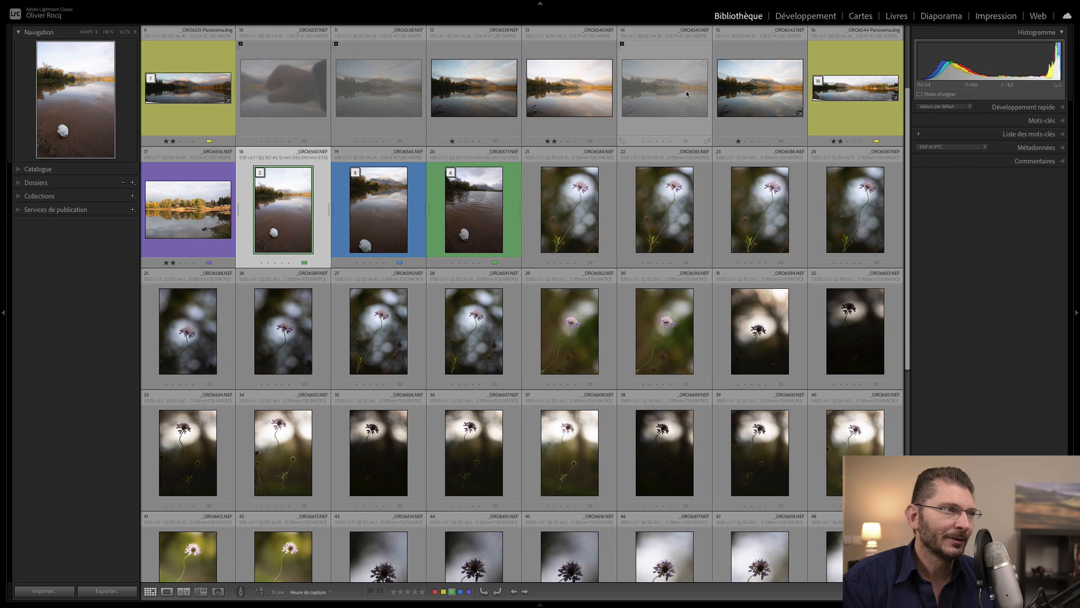
pyautogui.press('super')
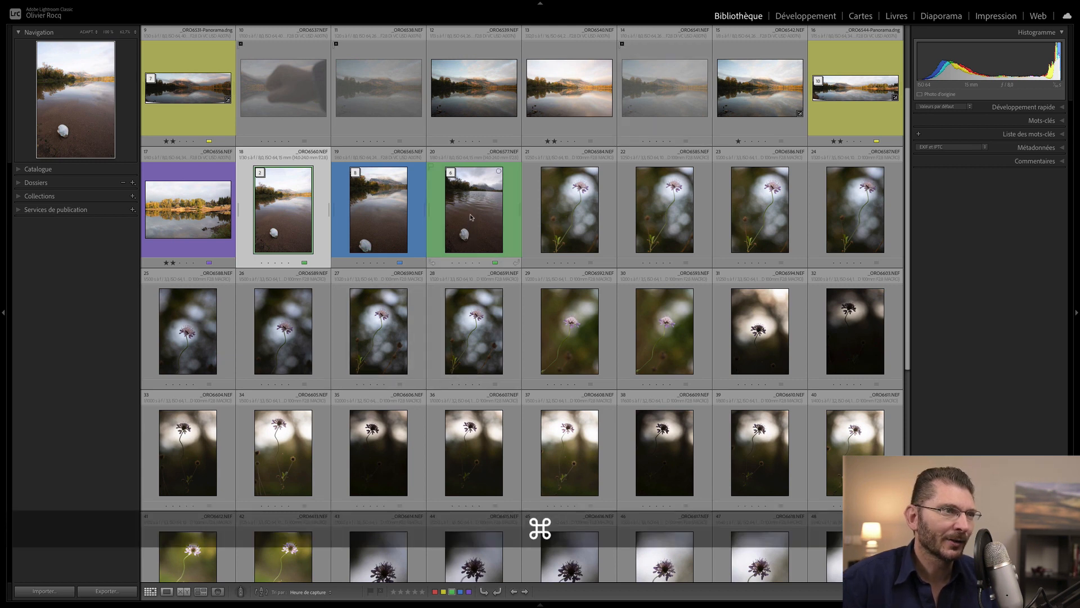
# - Compare green-labelled shell photos 18 and 20 side by side, then give both one star
pyautogui.keyDown('super'); pyautogui.click(471, 217); pyautogui.keyUp('super')
pyautogui.press('c')
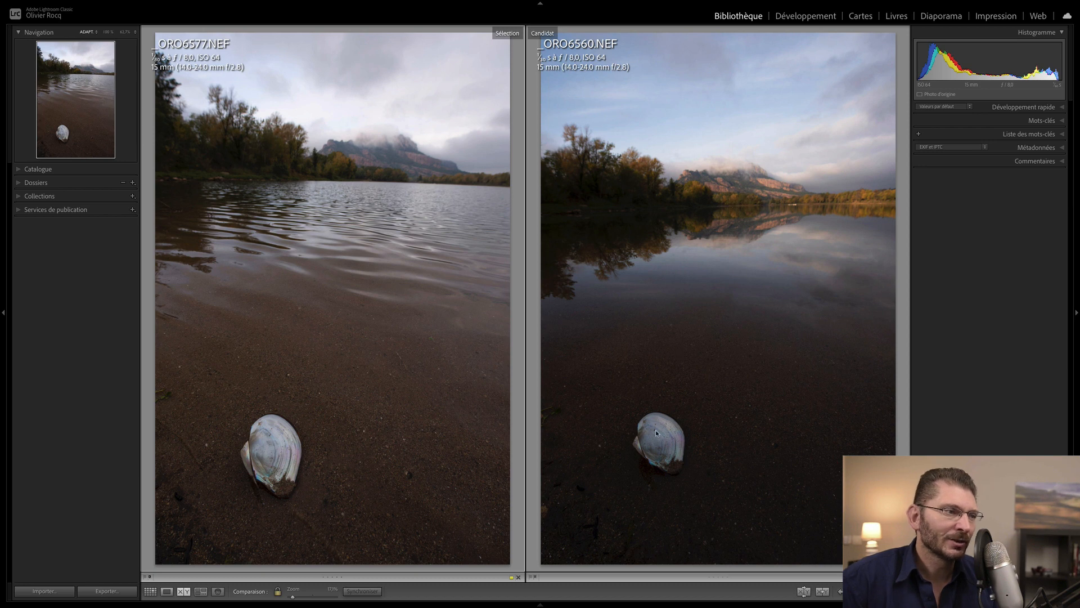
pyautogui.press('g')
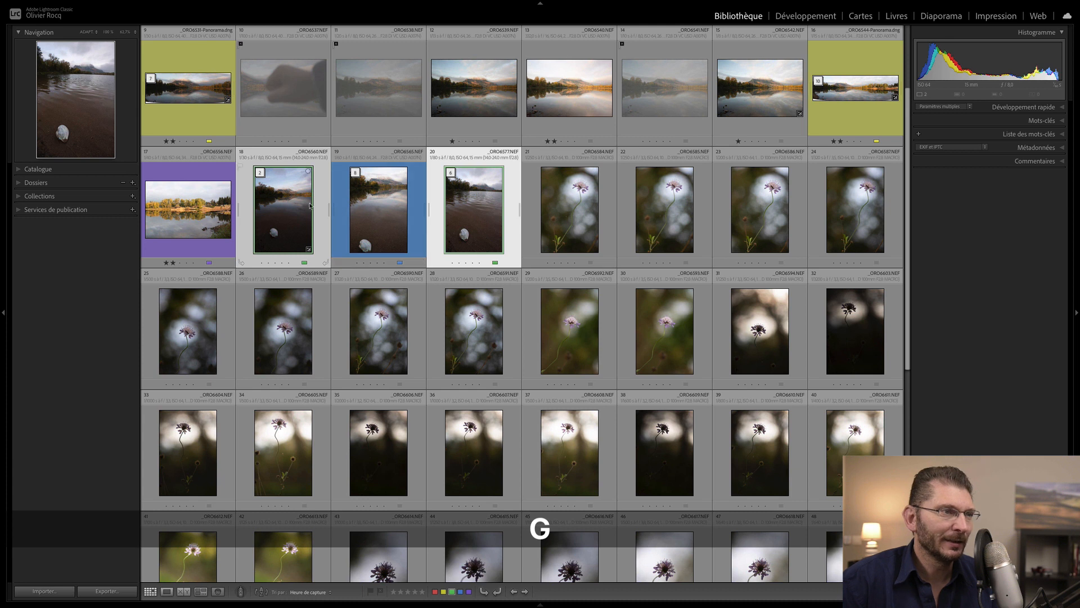
pyautogui.press('1')
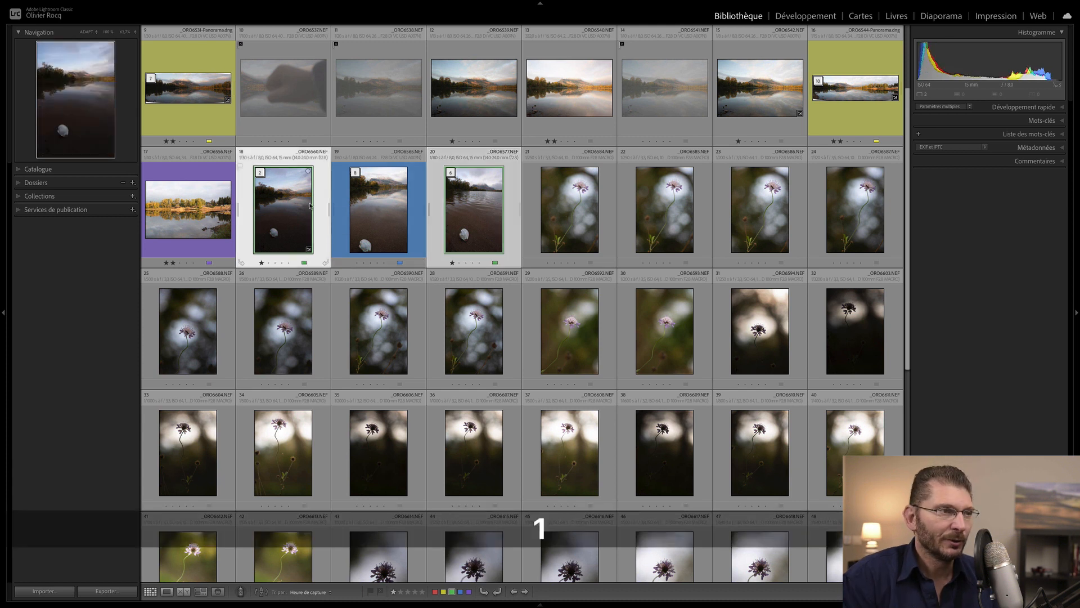
# - Give blue-labelled photo 19 two stars, then select flower photos 21 through 24
pyautogui.click(373, 232)
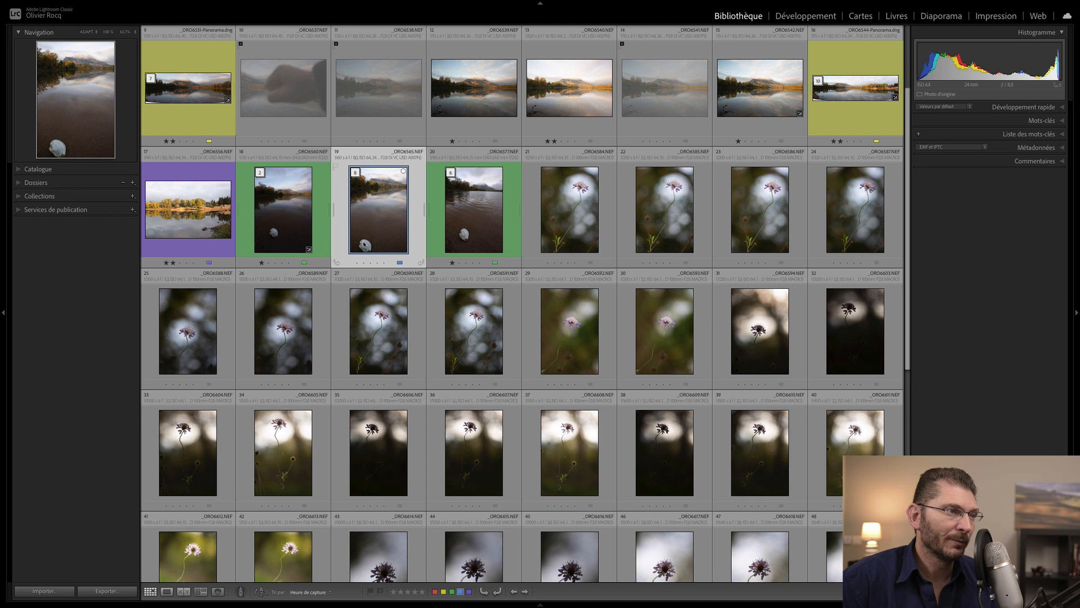
pyautogui.click(364, 263)
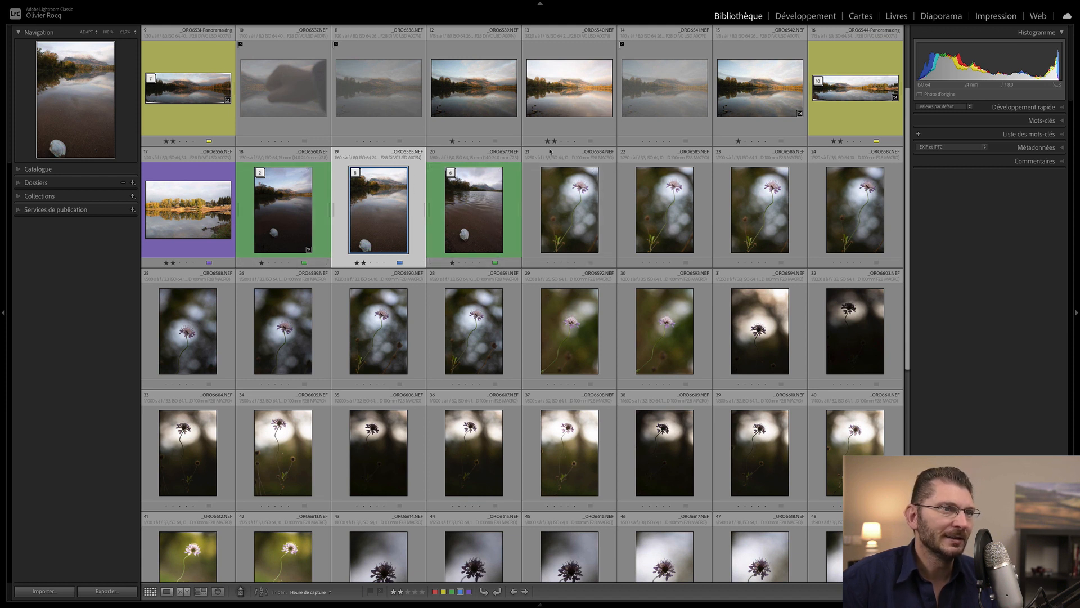
pyautogui.click(567, 227)
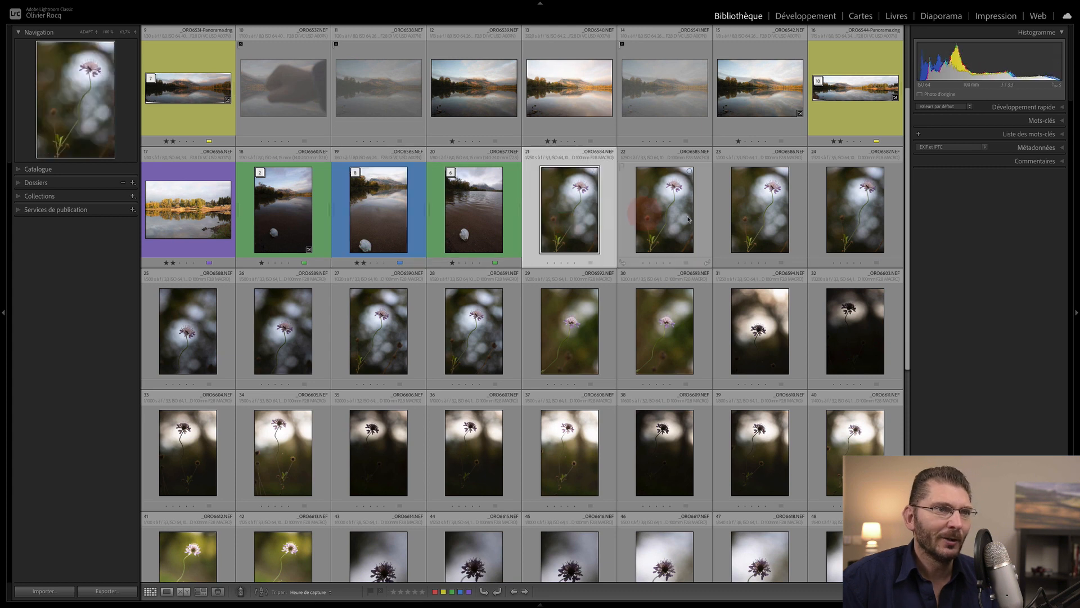
pyautogui.keyDown('shift'); pyautogui.click(850, 218); pyautogui.keyUp('shift')
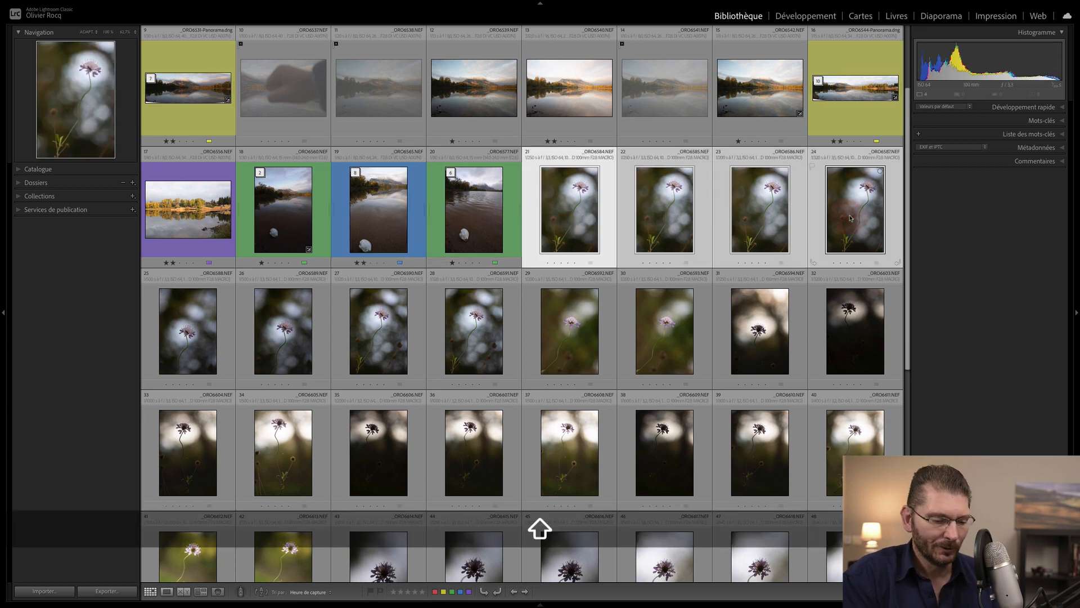
# - In Survey view with panels hidden, reject flower shots 21–23 and open _ORO6587 full-size
pyautogui.press('n')
pyautogui.press('Tab')
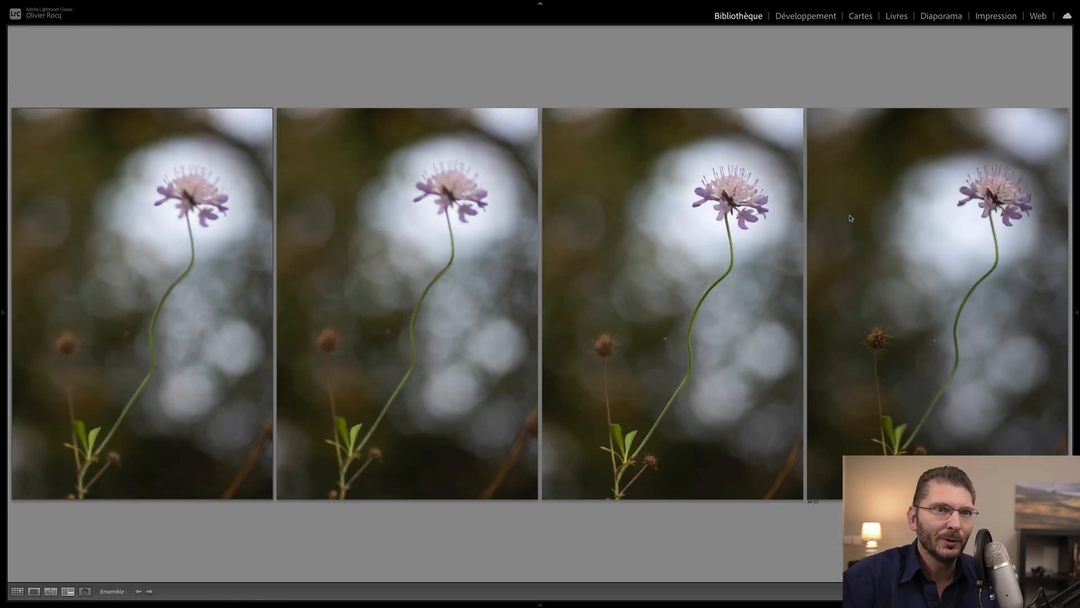
pyautogui.click(225, 248)
pyautogui.press('x')
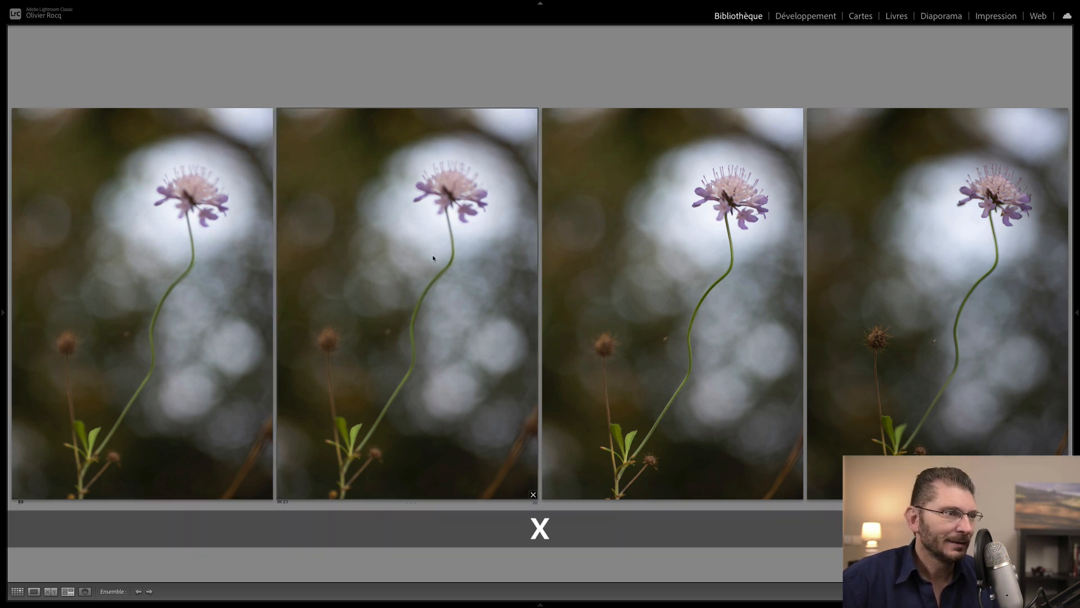
pyautogui.press('x')
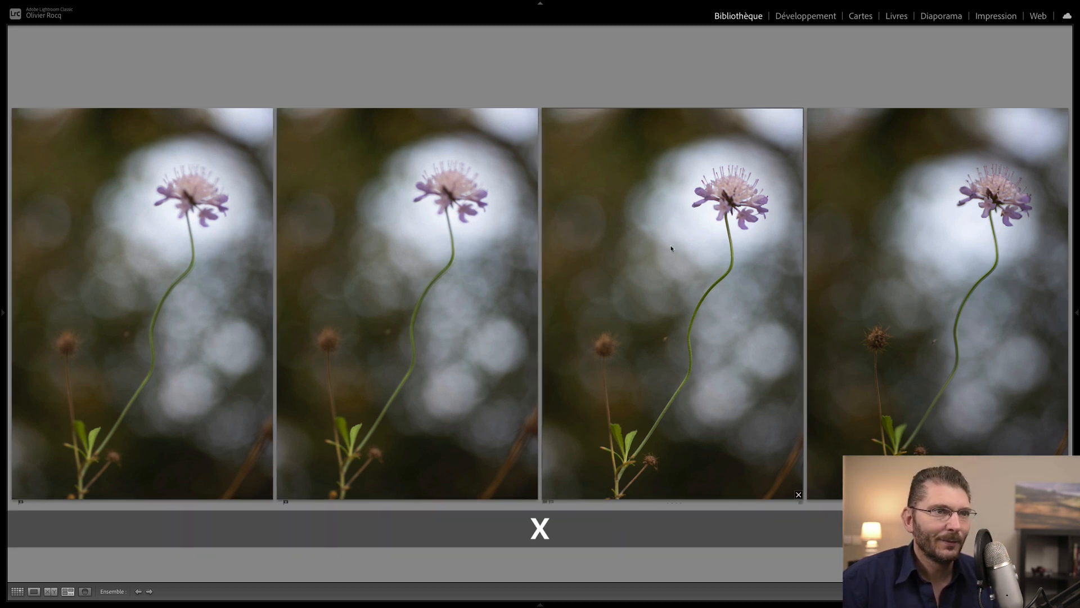
pyautogui.press('x')
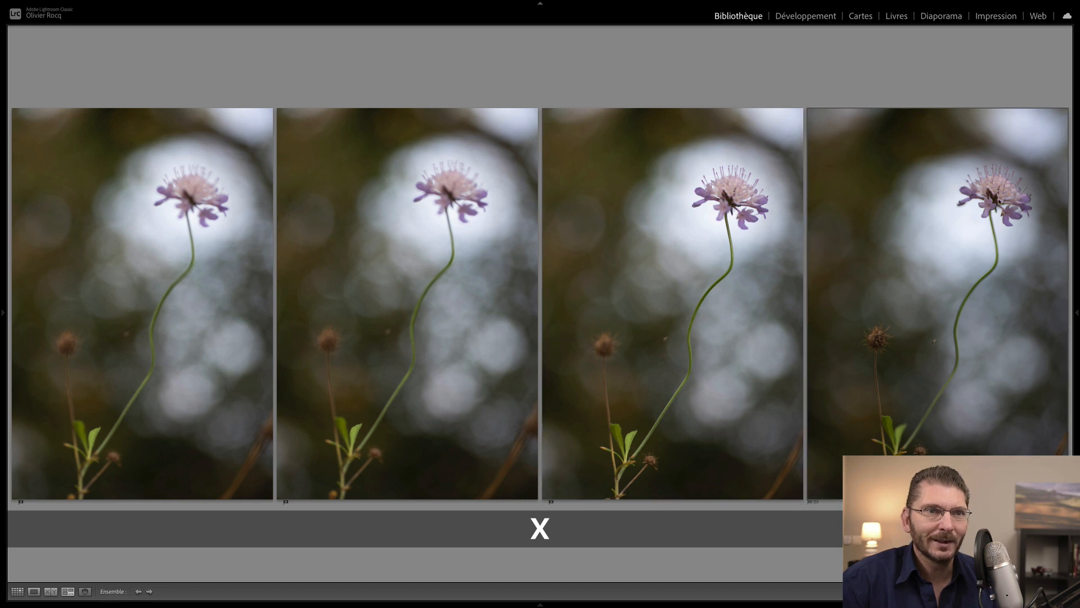
pyautogui.doubleClick(999, 195)
# - Reject _ORO6587 after a zoom check, then compare _ORO6588 and _ORO6589 and give the keeper one star
pyautogui.click(627, 154)
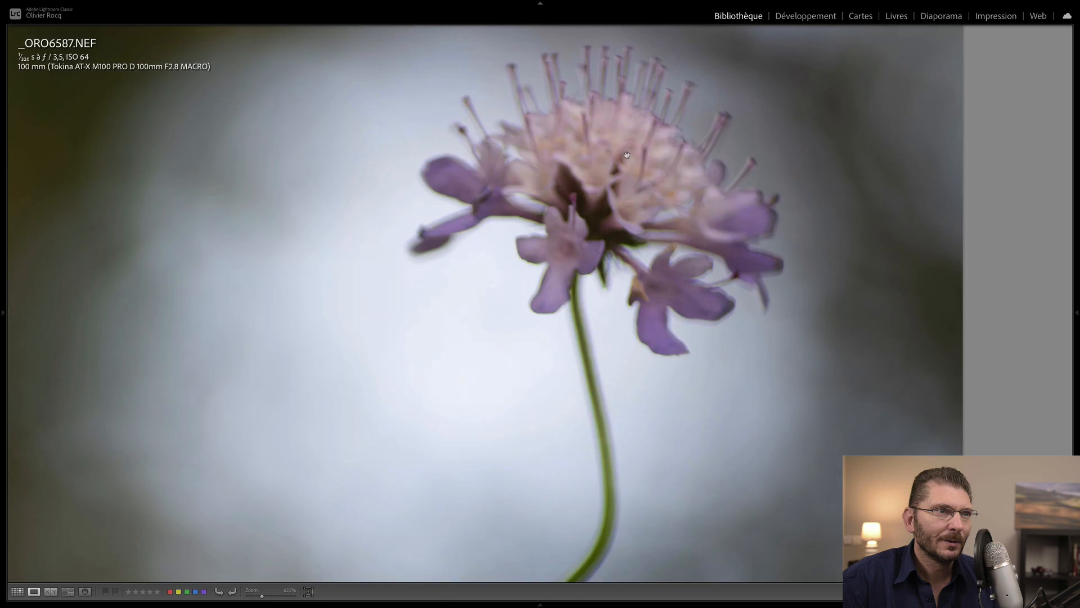
pyautogui.click(627, 157)
pyautogui.press('x')
pyautogui.click(251, 222)
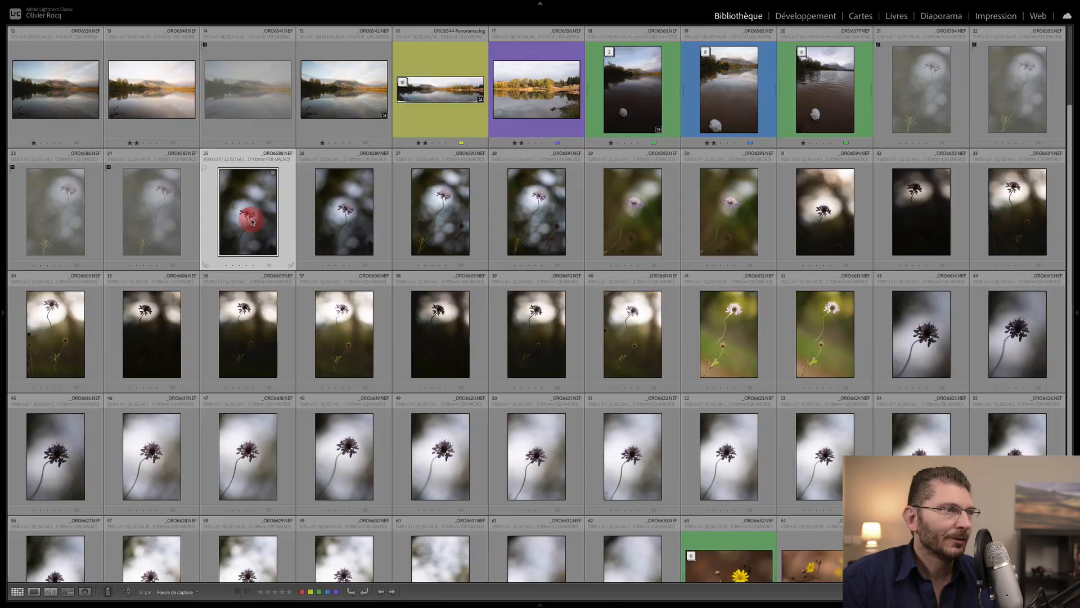
pyautogui.keyDown('shift'); pyautogui.click(351, 224); pyautogui.keyUp('shift')
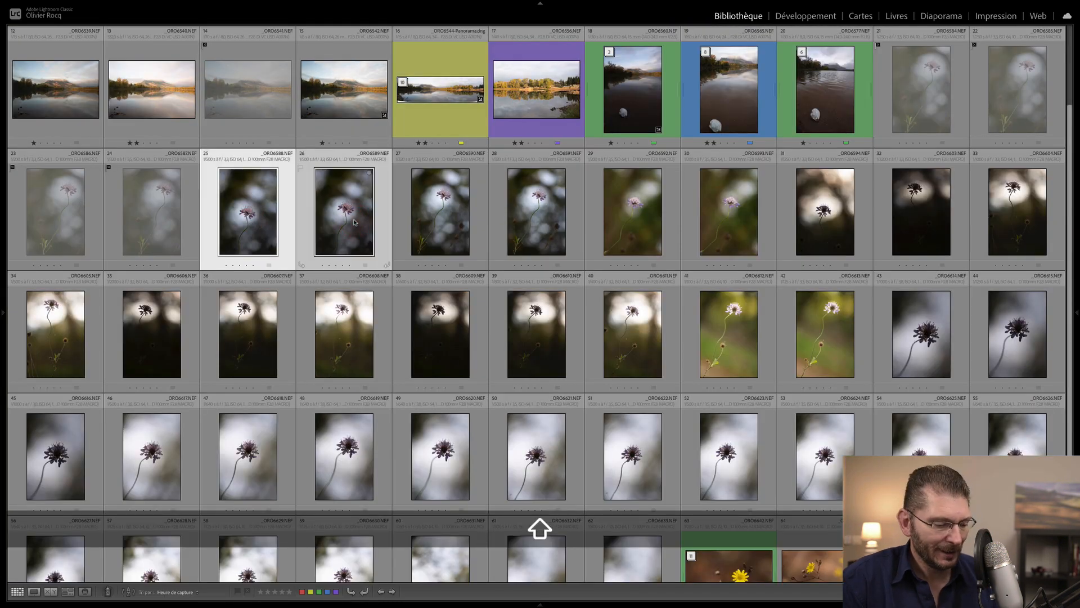
pyautogui.press('c')
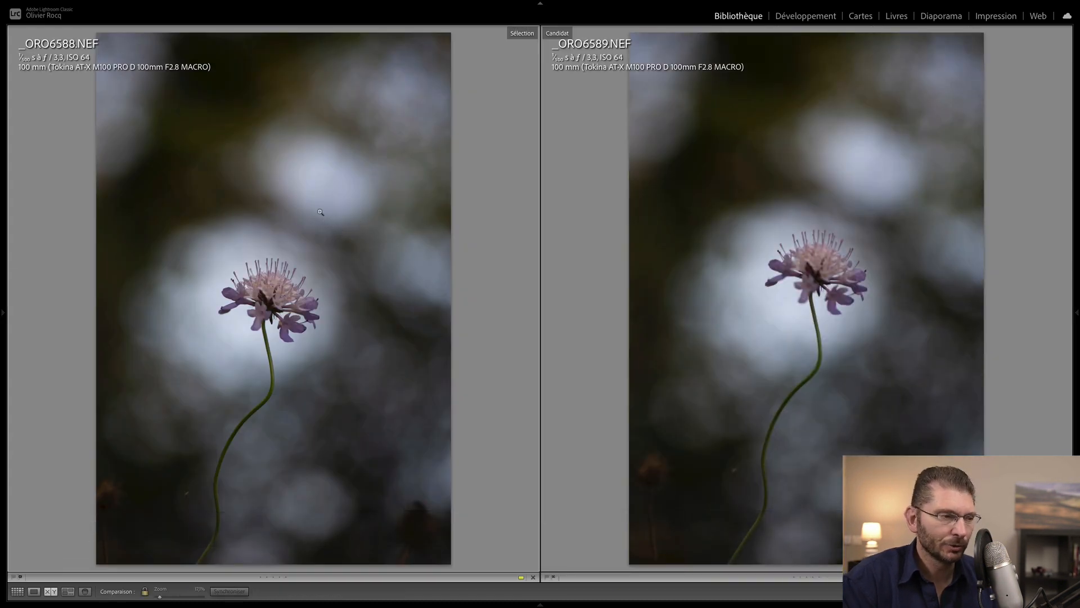
pyautogui.press('1')
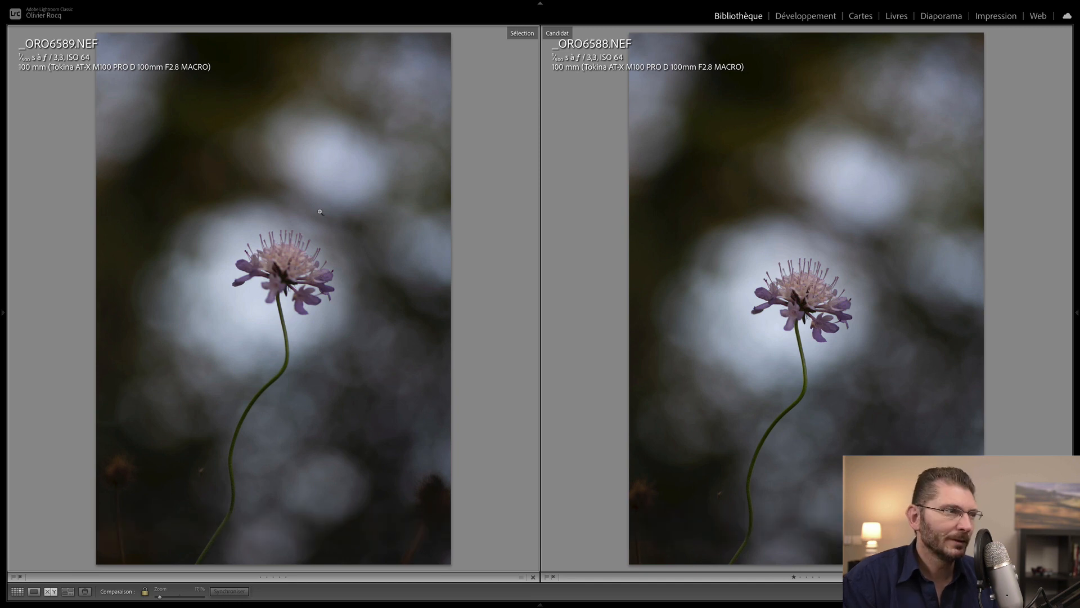
pyautogui.press('g')
# - Compare _ORO6590 and _ORO6591 zoomed in on the flower, then reject _ORO6590
pyautogui.keyDown('shift'); pyautogui.click(536, 215); pyautogui.keyUp('shift')
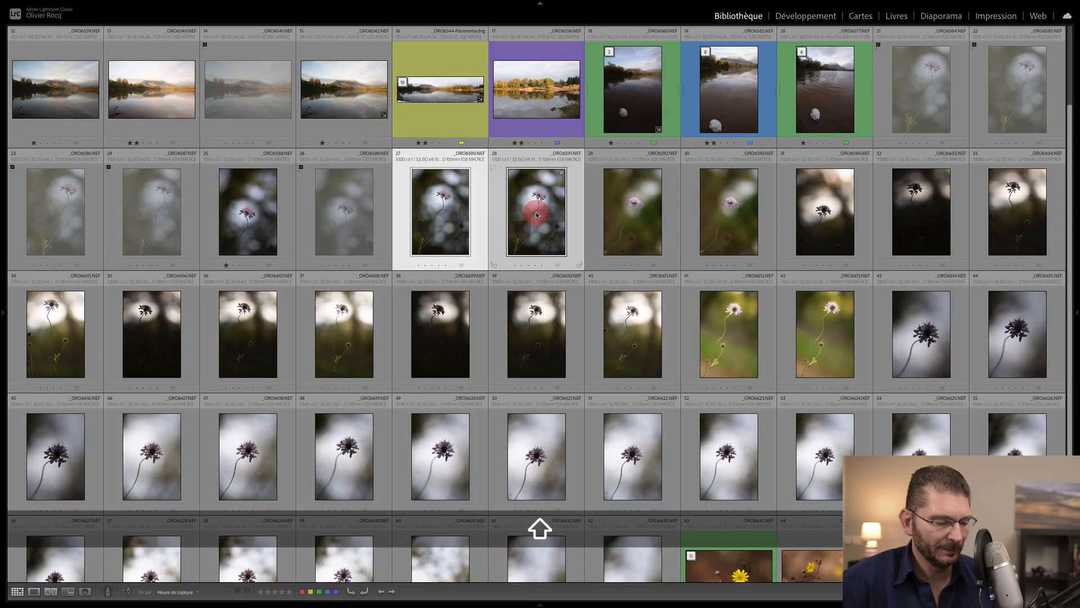
pyautogui.press('c')
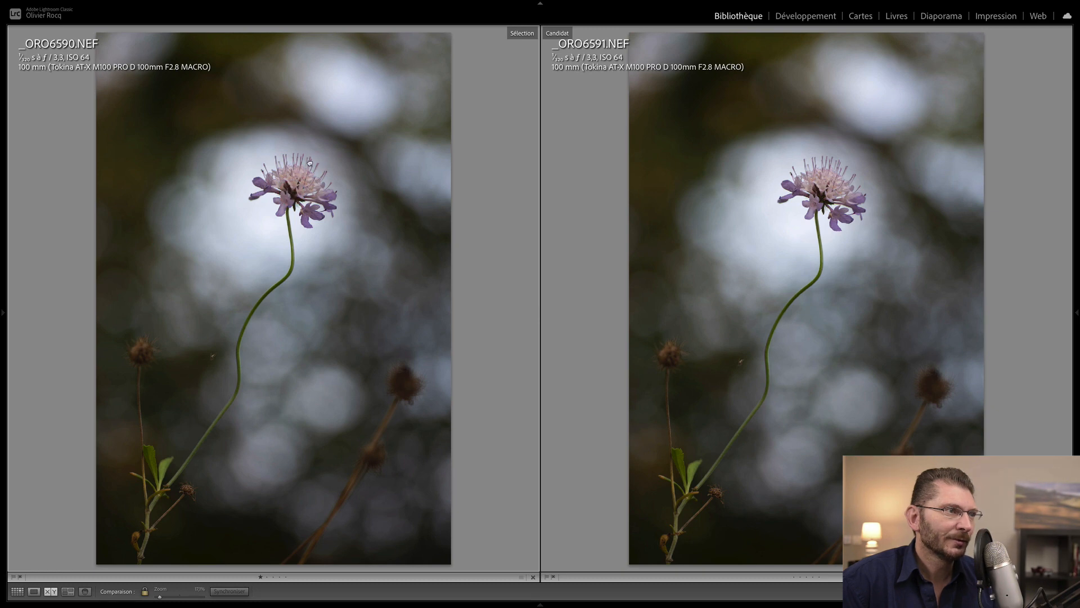
pyautogui.click(310, 164)
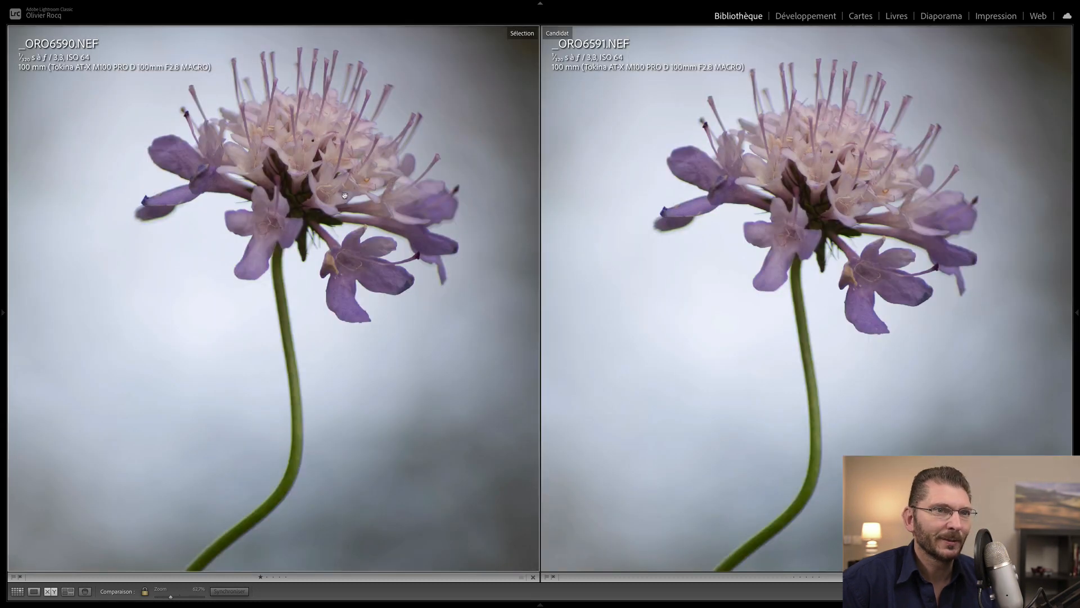
pyautogui.click(314, 231)
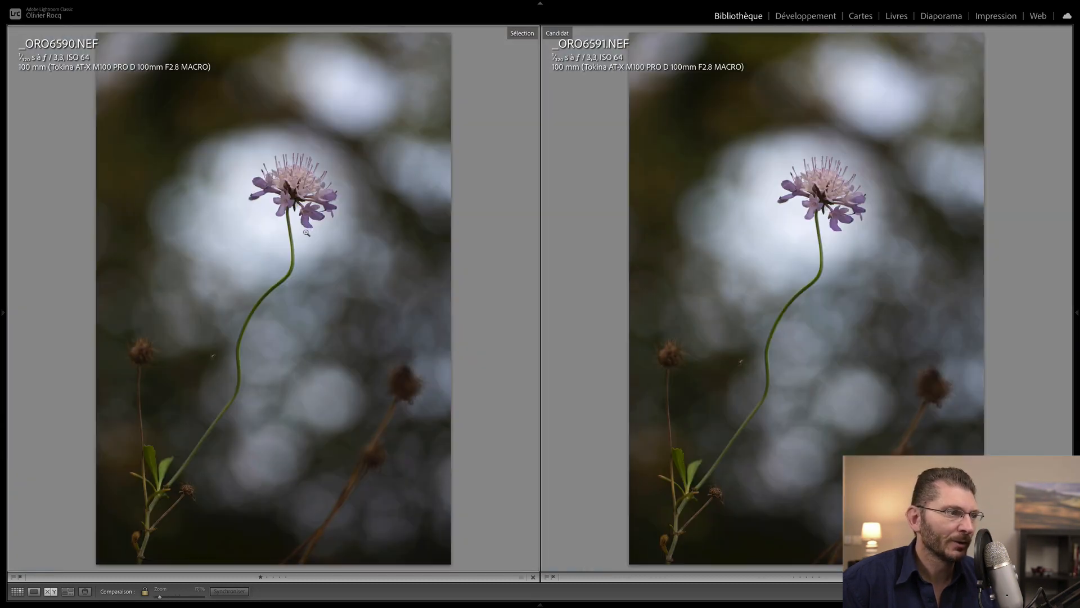
pyautogui.press('z')
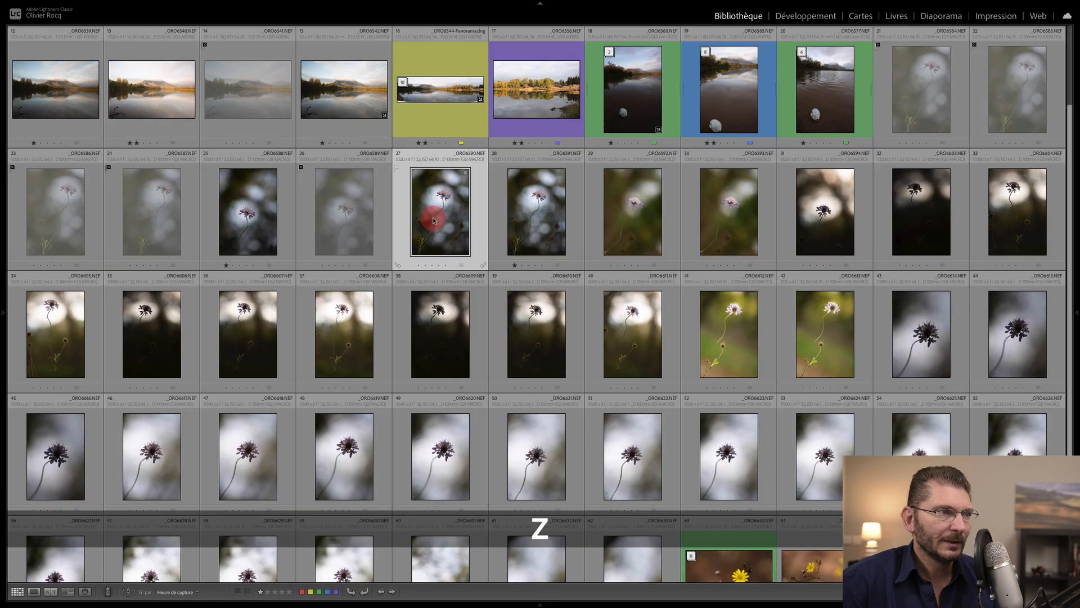
pyautogui.press('x')
# - Check _ORO6594 full-size, survey three backlit shots and reject the darkest one
pyautogui.keyDown('shift'); pyautogui.click(735, 217); pyautogui.keyUp('shift')
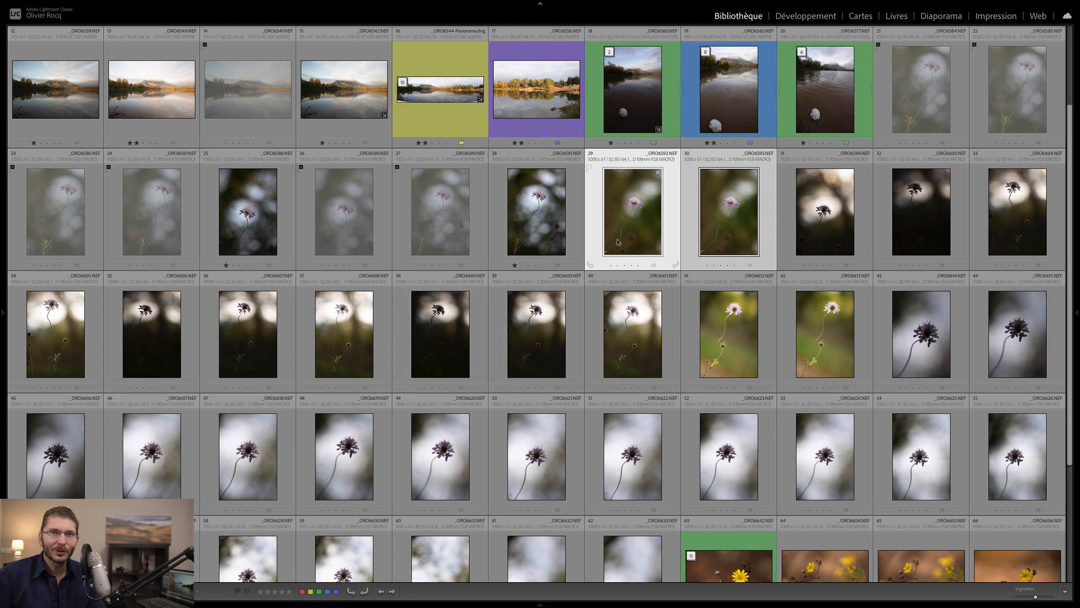
pyautogui.doubleClick(829, 222)
pyautogui.click(535, 313)
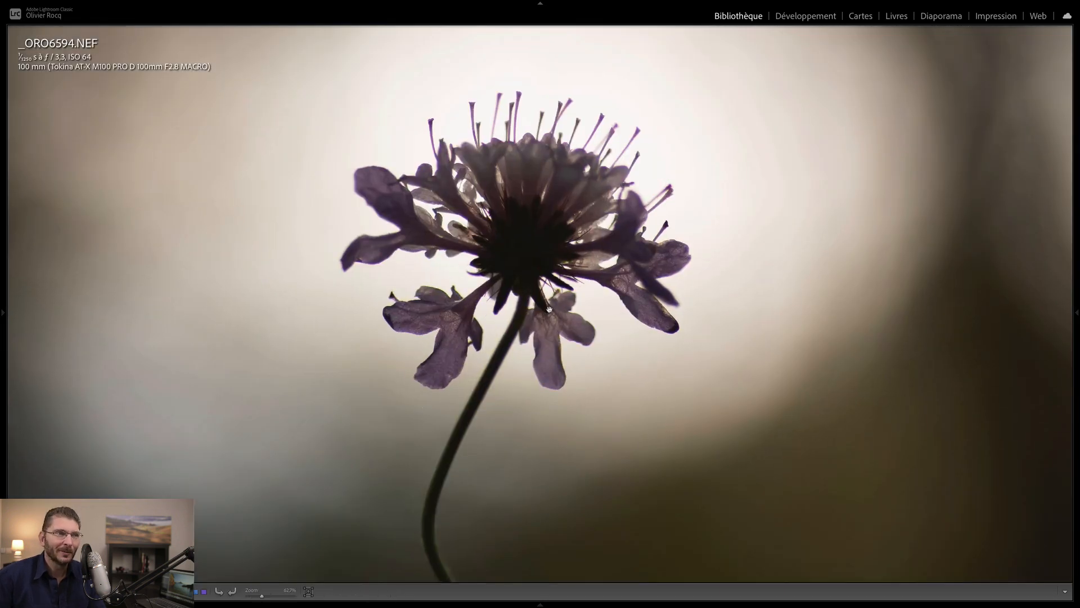
pyautogui.click(537, 309)
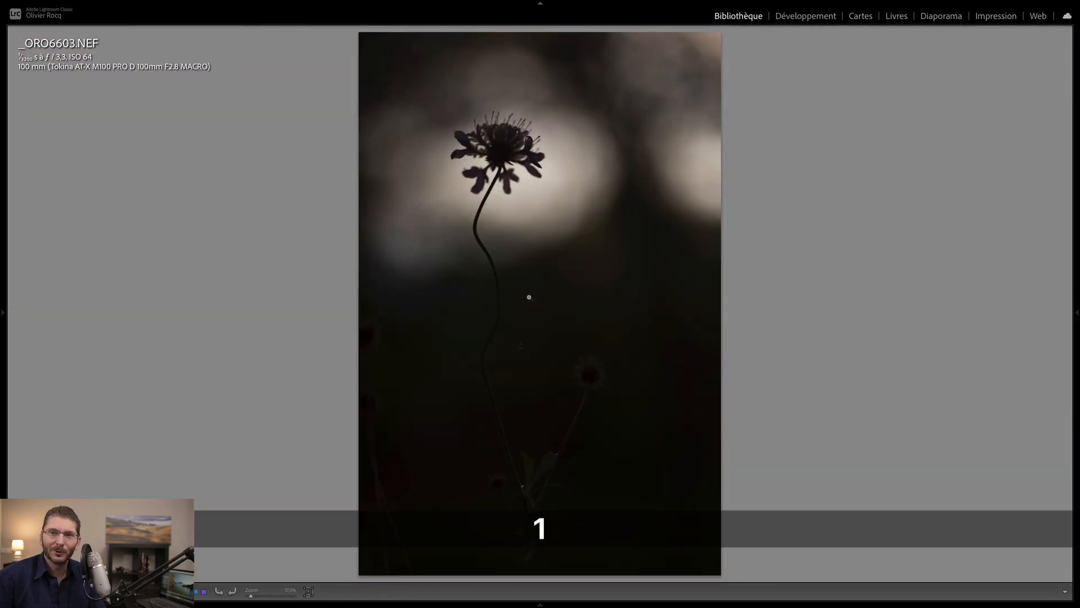
pyautogui.press('g')
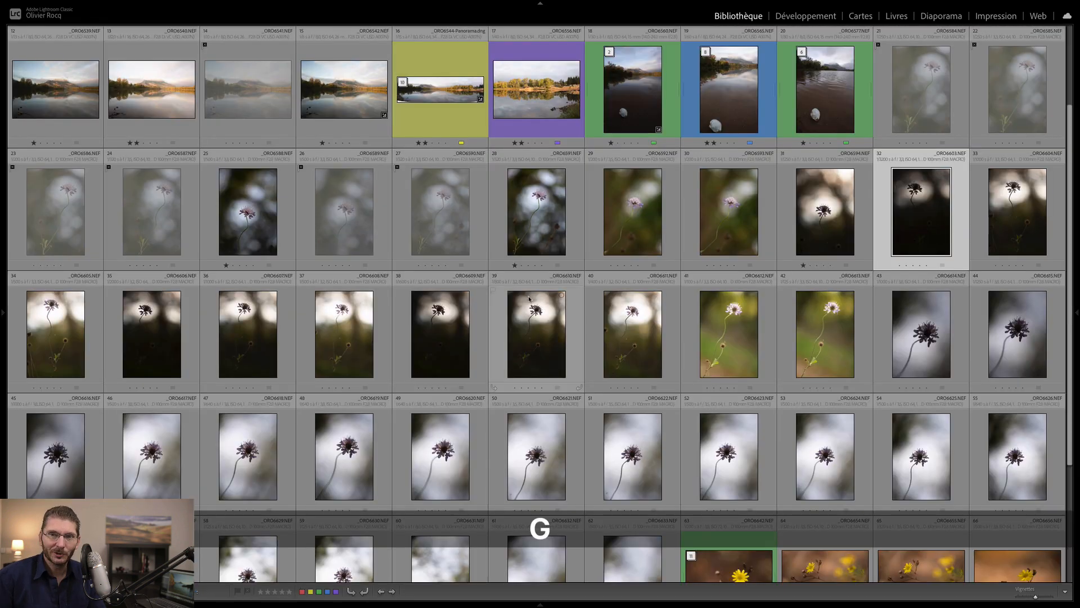
pyautogui.keyDown('shift'); pyautogui.click(68, 357); pyautogui.keyUp('shift')
pyautogui.press('n')
pyautogui.press('x')
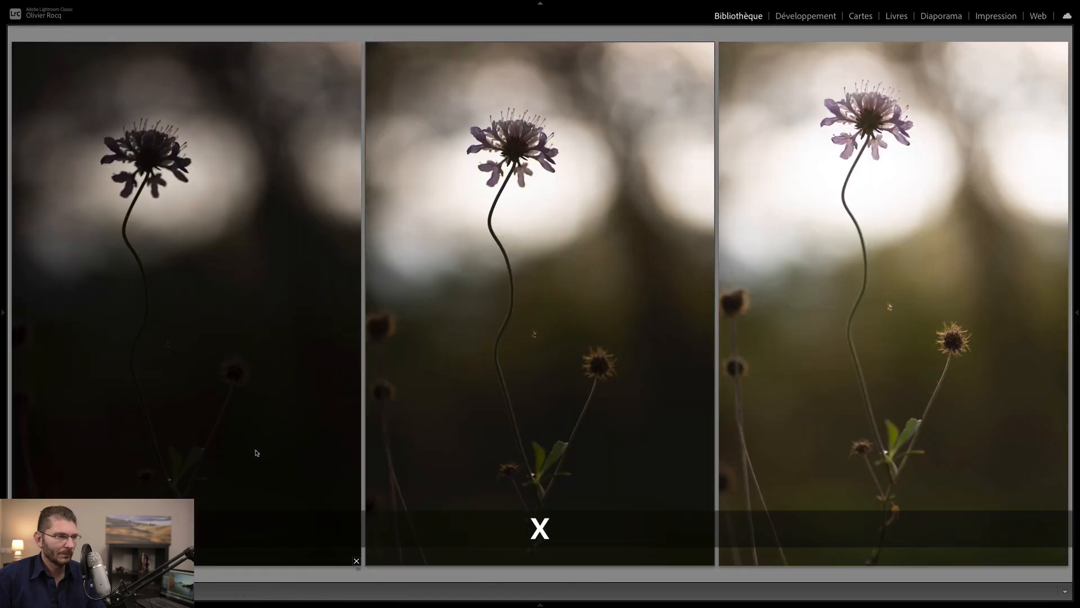
pyautogui.press('d')
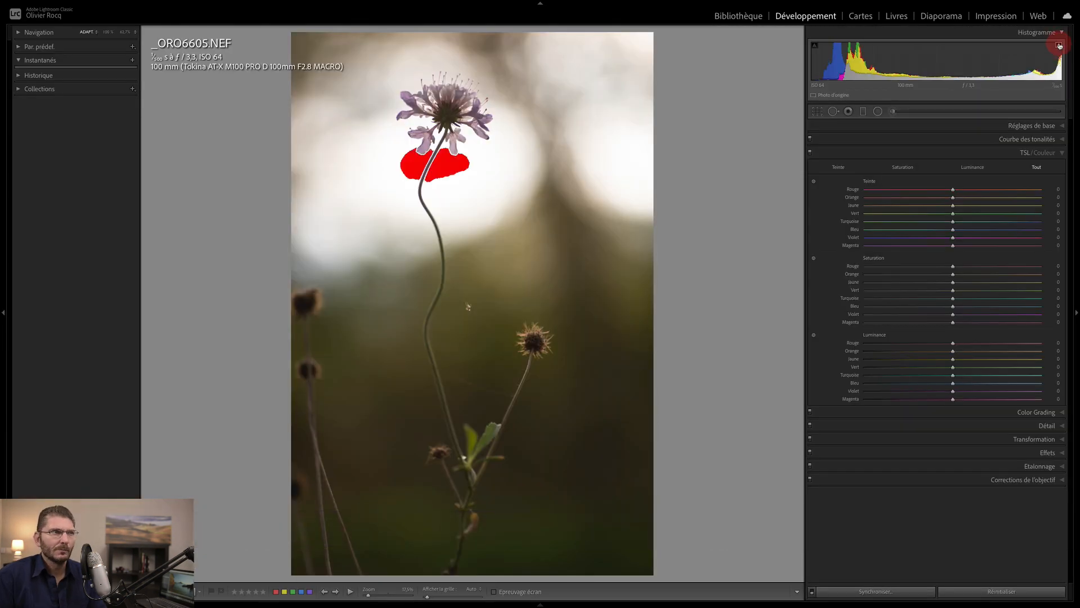
pyautogui.press('Left')
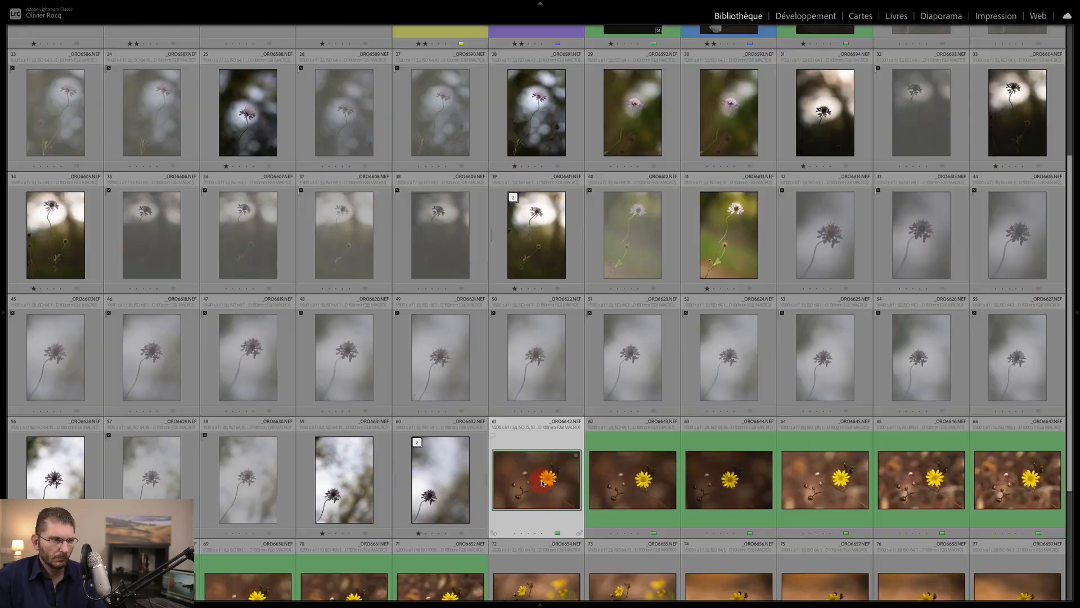
# - Stack the selected yellow-flower photos and browse through them full-size
pyautogui.doubleClick(542, 483)
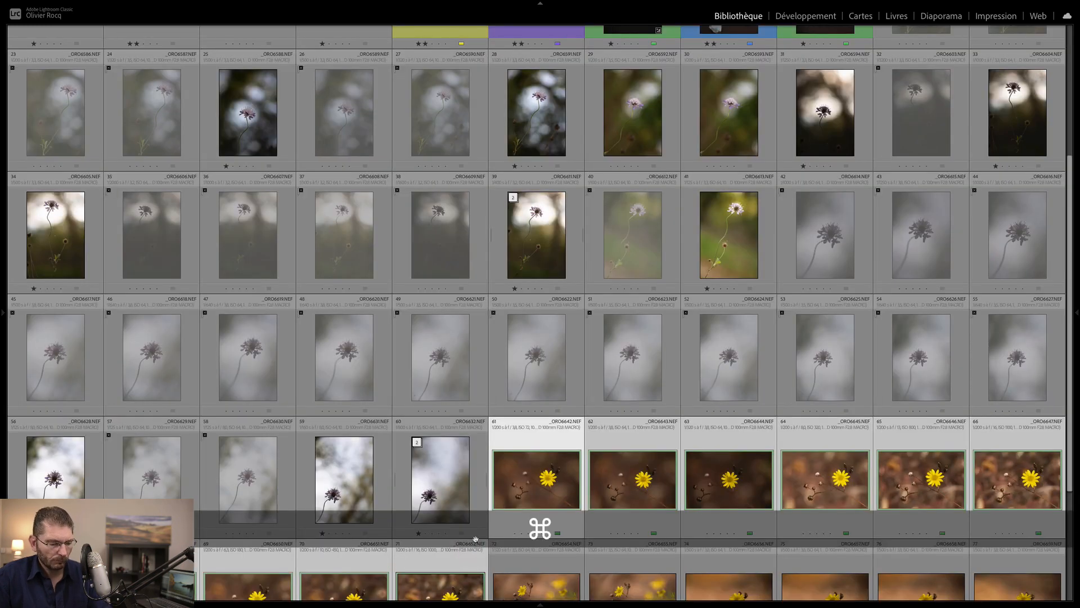
pyautogui.press('super+g')
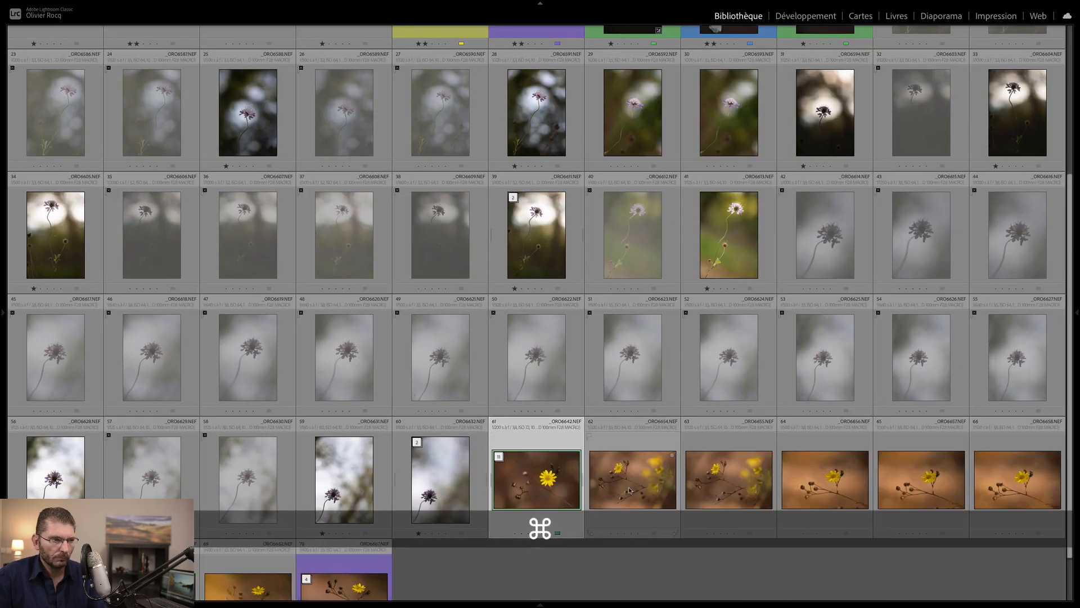
pyautogui.doubleClick(633, 477)
pyautogui.press('Right')
pyautogui.press('Left')
pyautogui.press('Right')
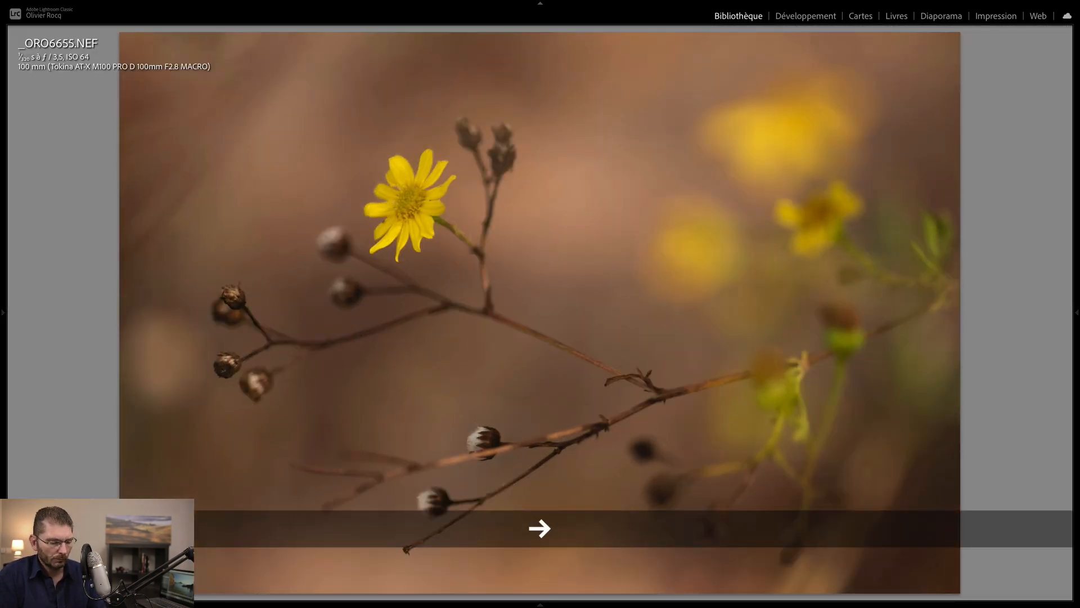
pyautogui.press('g')
# - Reject the weak yellow-flower shots in Survey, then compare _ORO6656 and _ORO6657 and give the chosen one one star
pyautogui.press('n')
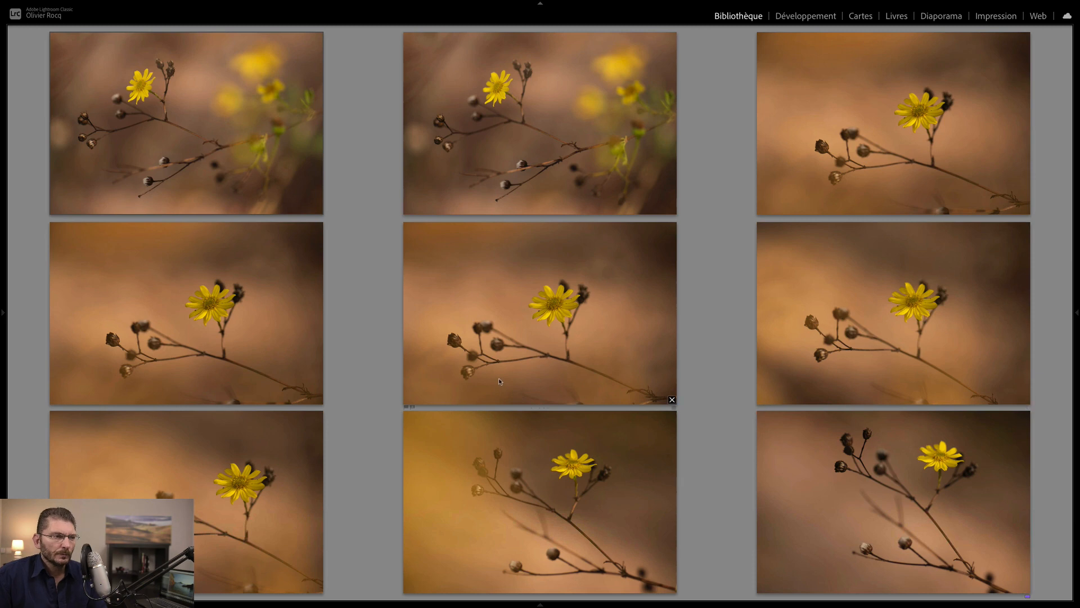
pyautogui.press('x')
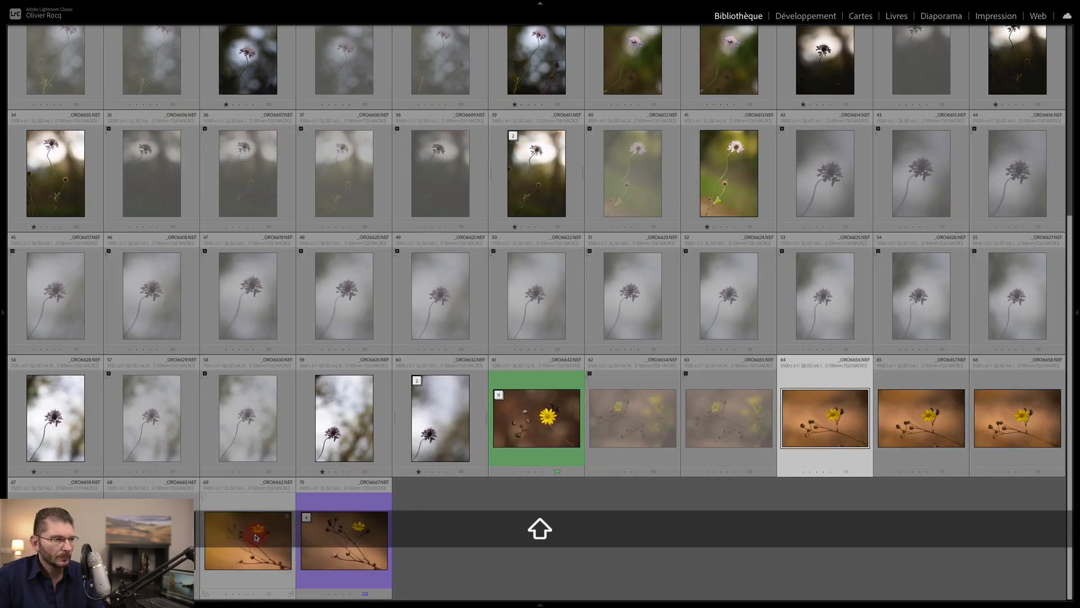
pyautogui.press('c')
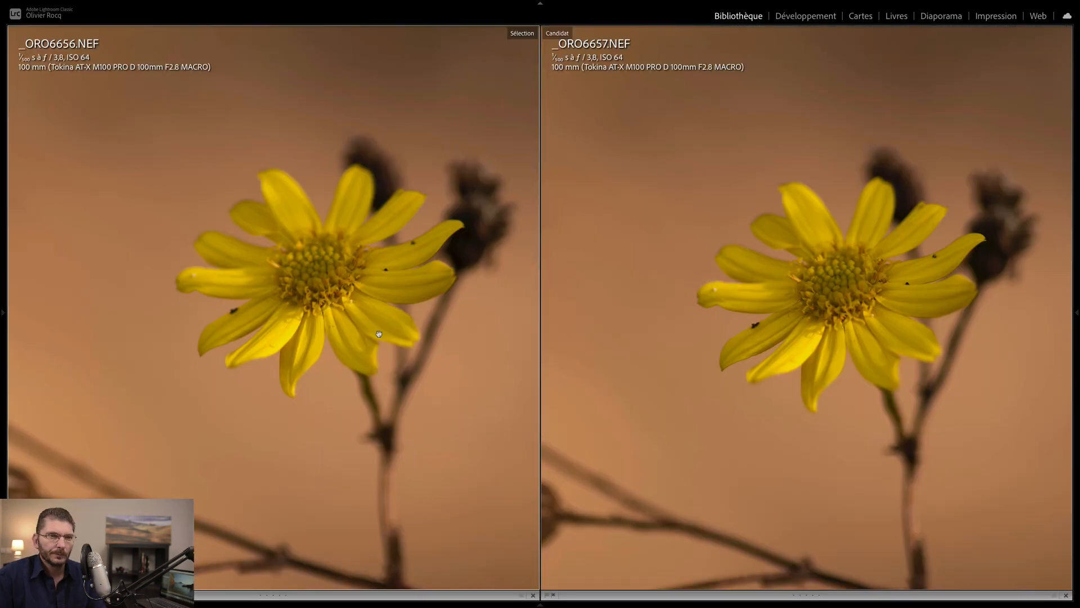
pyautogui.click(326, 321)
pyautogui.press('Right')
pyautogui.press('Up')
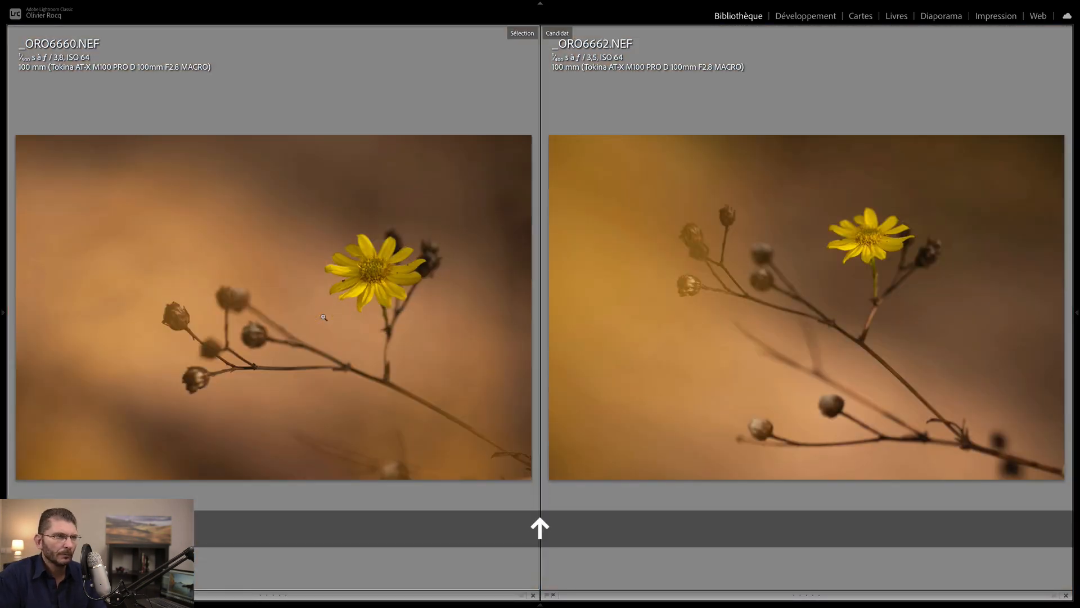
pyautogui.press('1')
pyautogui.press('g')
# - Stack six more yellow-flower photos and rate the stack two stars, the last photo one star
pyautogui.click(921, 437)
pyautogui.keyDown('shift'); pyautogui.click(810, 419); pyautogui.keyUp('shift')
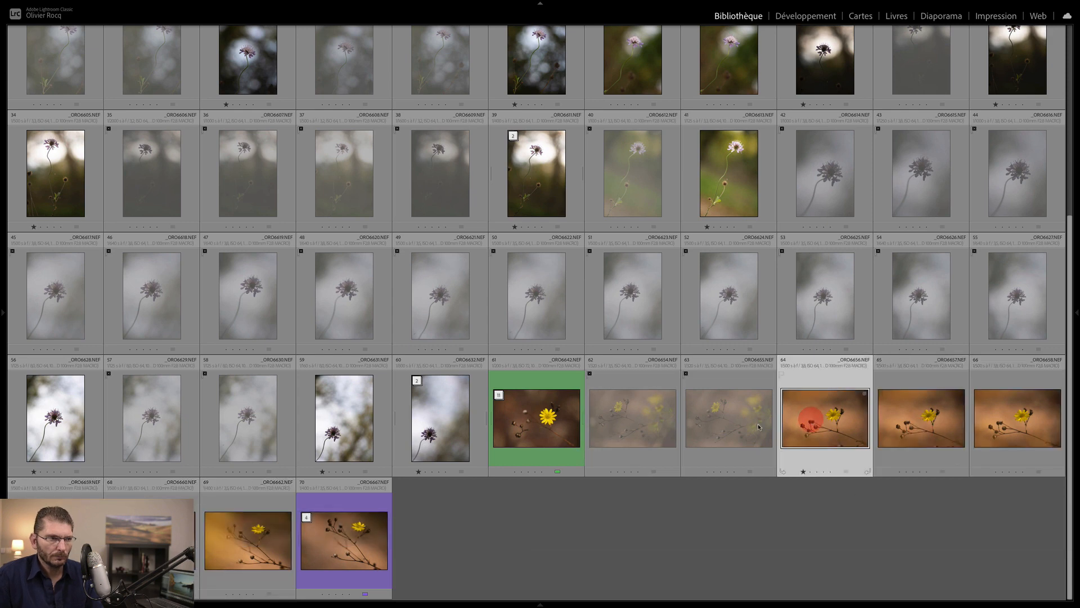
pyautogui.press('super+g')
pyautogui.press('Right')
pyautogui.click(803, 594)
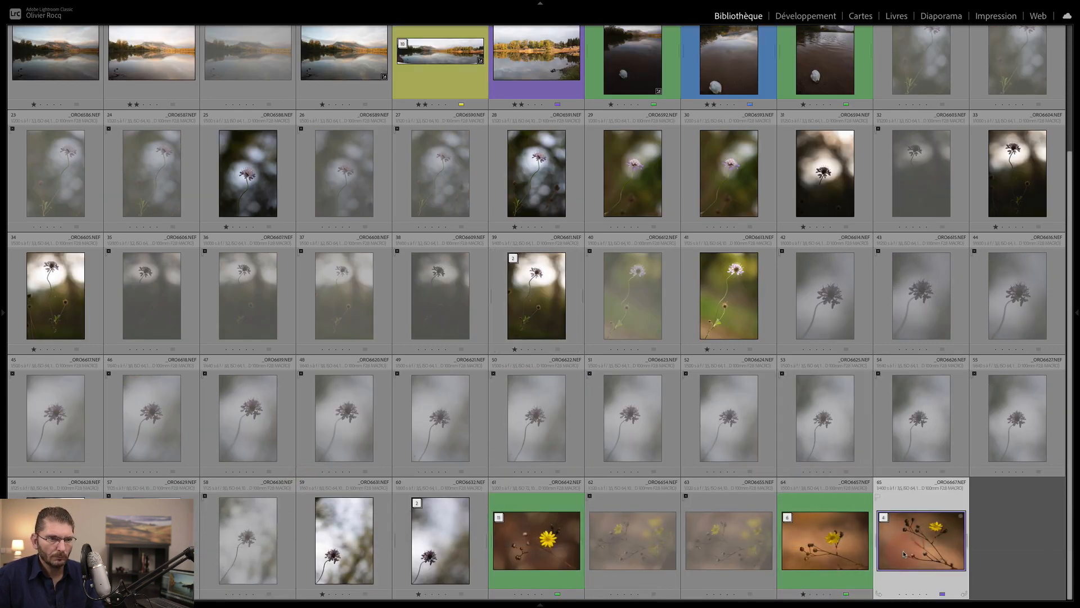
pyautogui.press('g')
pyautogui.click(1012, 544)
pyautogui.click(899, 594)
pyautogui.click(810, 594)
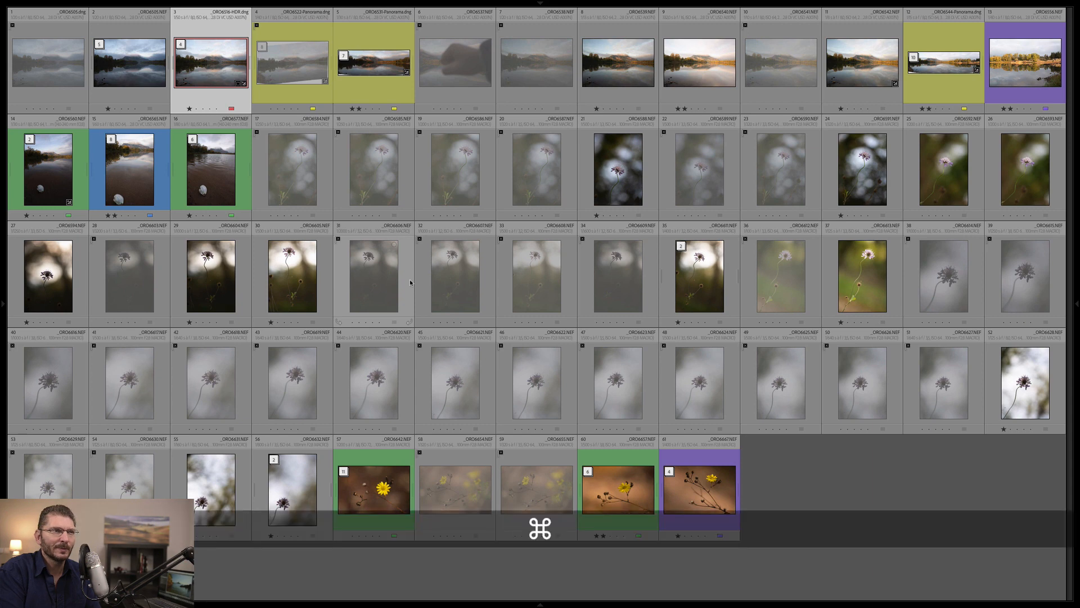
# - Delete all rejected photos from disk and enlarge the grid thumbnails to eight per row
pyautogui.press('super+BackSpace')
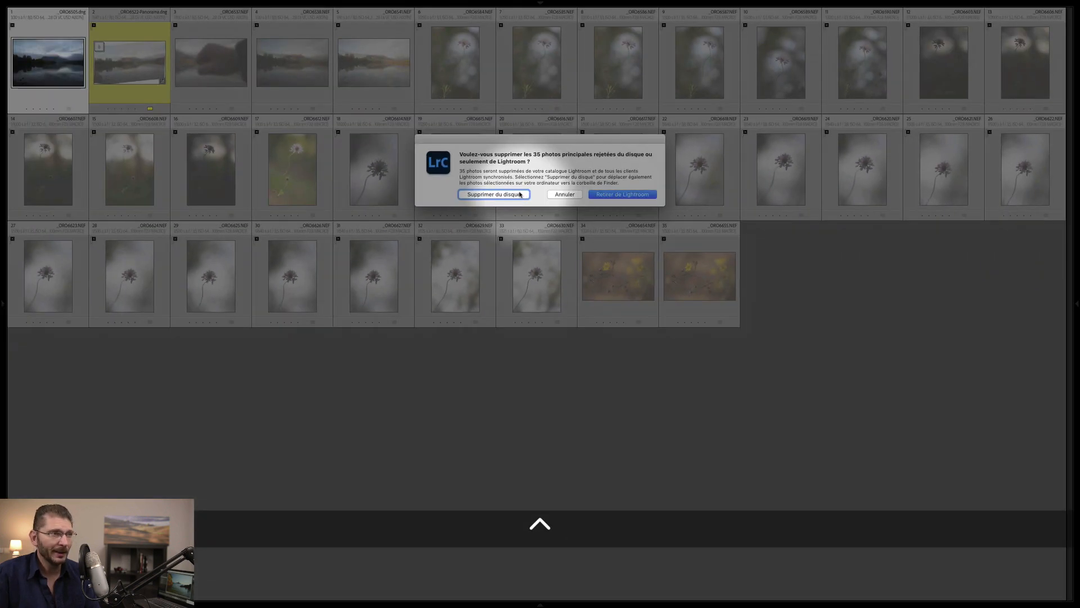
pyautogui.click(497, 195)
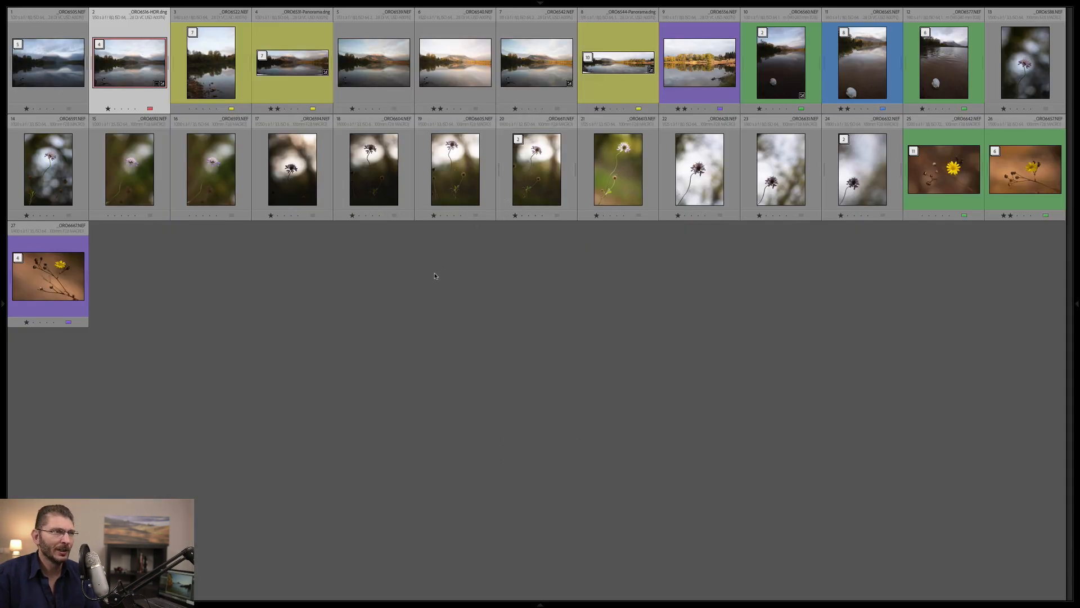
pyautogui.press('=')
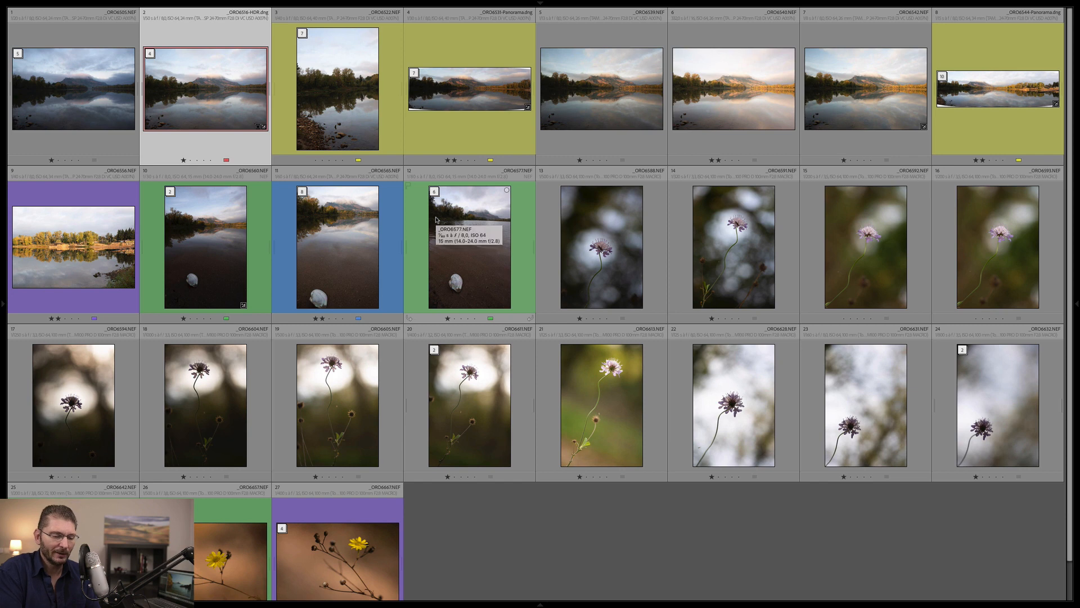
# - Filter by rating 'supérieure ou égale à' two stars, then select all six matching photos
pyautogui.press('$')
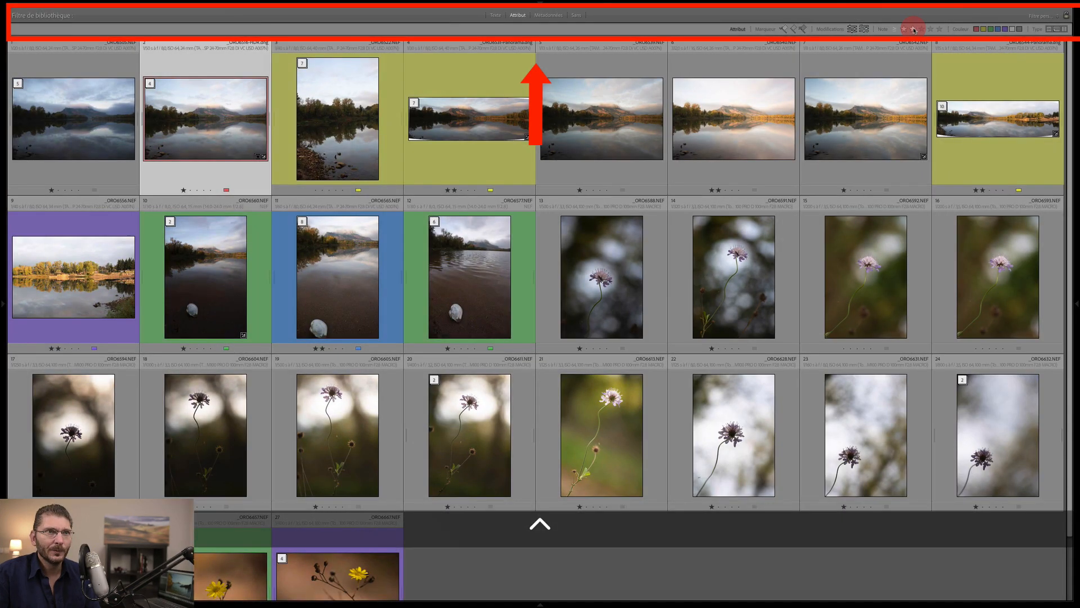
pyautogui.click(913, 30)
pyautogui.click(895, 30)
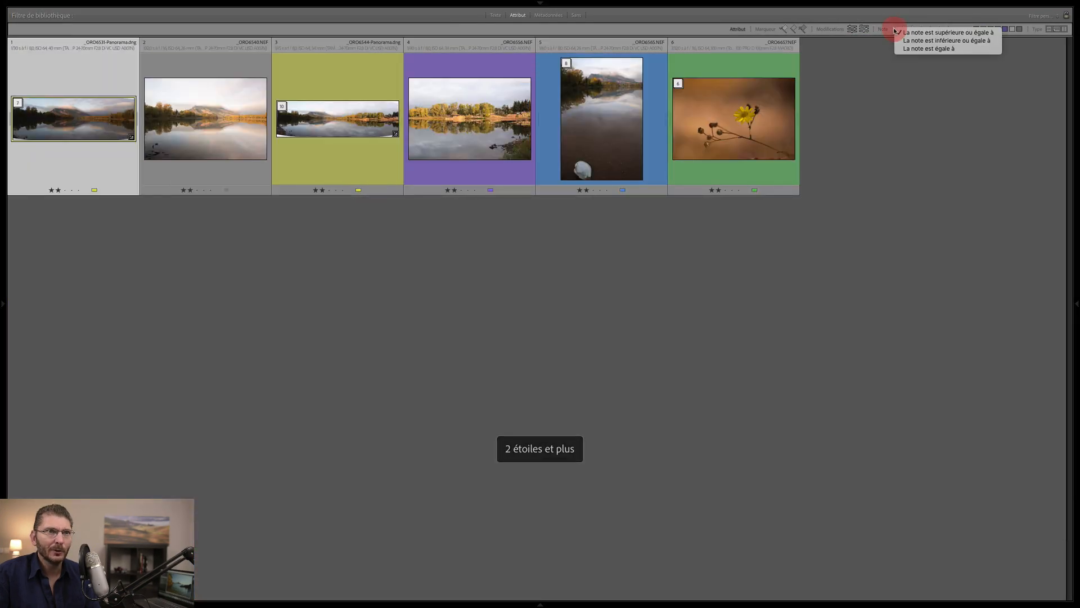
pyautogui.click(930, 34)
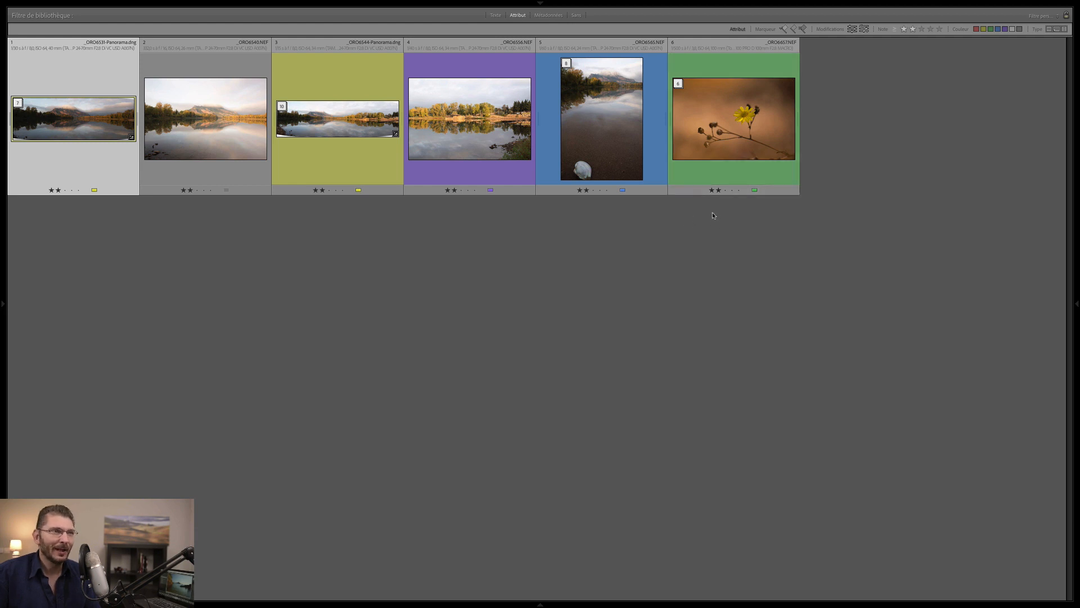
pyautogui.press('super+a')
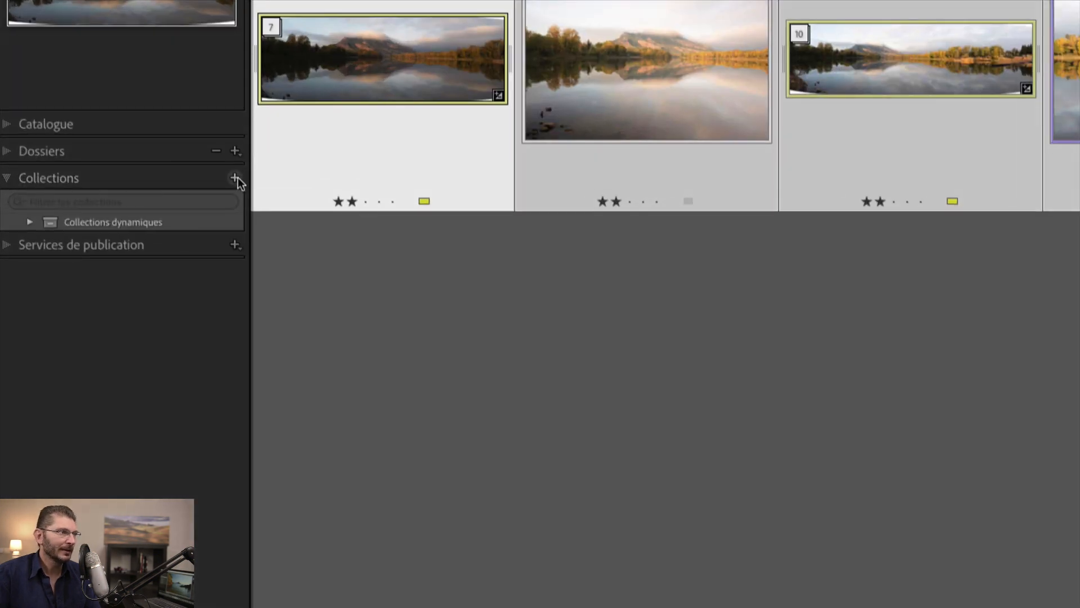
# - Create a collection 'A Traiter' from the selected photos and set it as the target collection
pyautogui.click(235, 178)
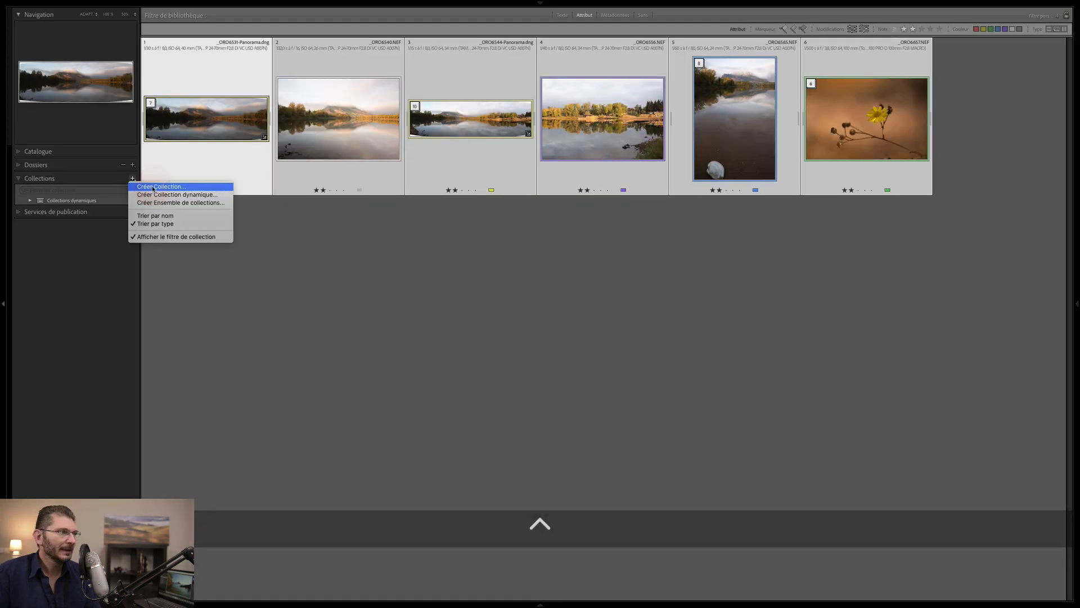
pyautogui.click(267, 191)
pyautogui.write('A Traiter')
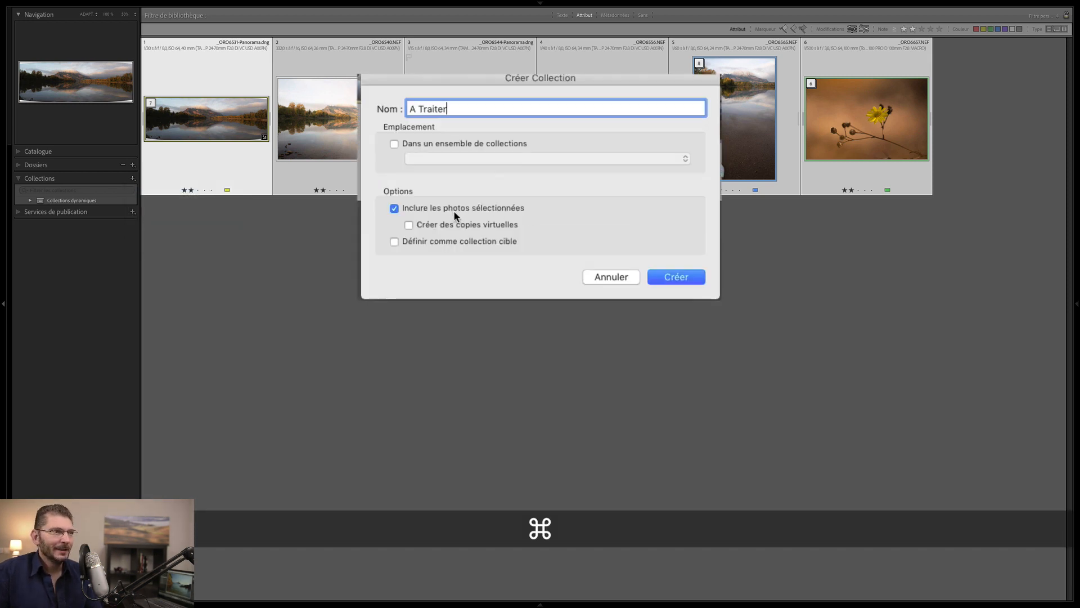
pyautogui.hotkey('ctrl', 'q')
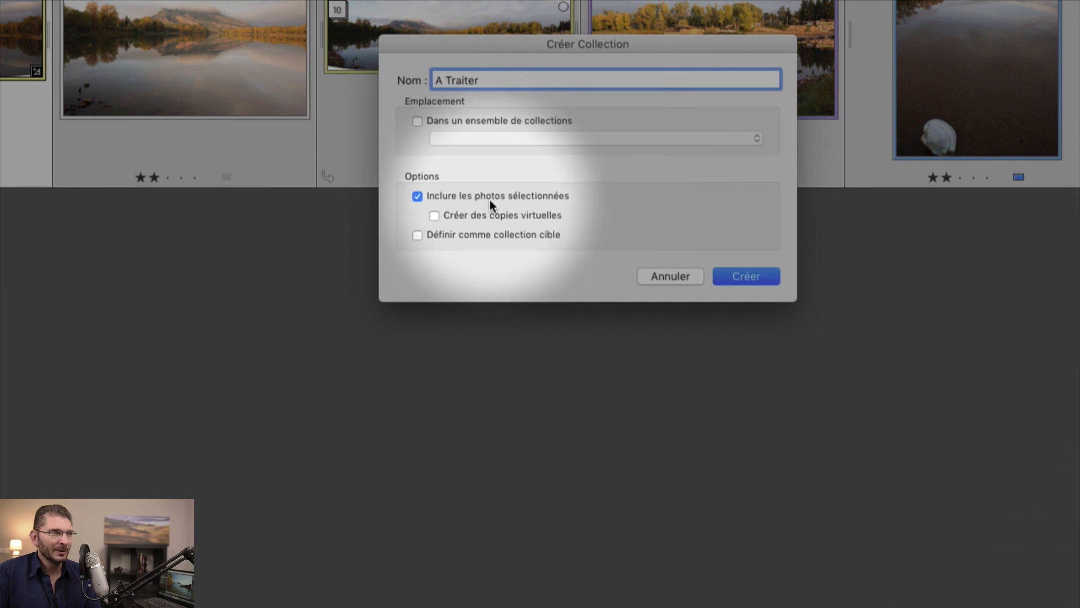
pyautogui.hotkey('ctrl', 'q')
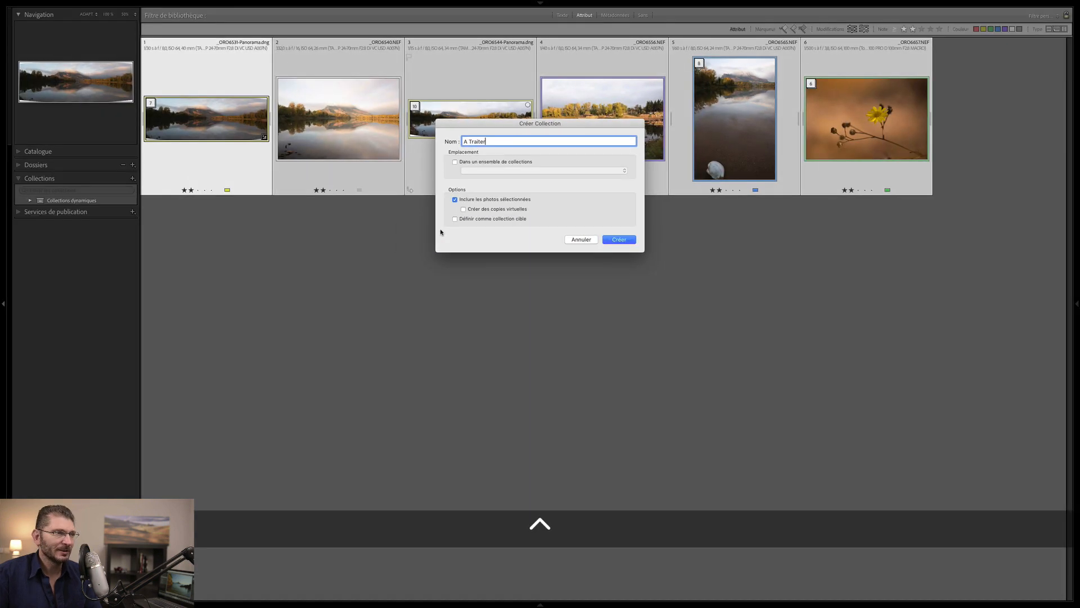
pyautogui.click(455, 219)
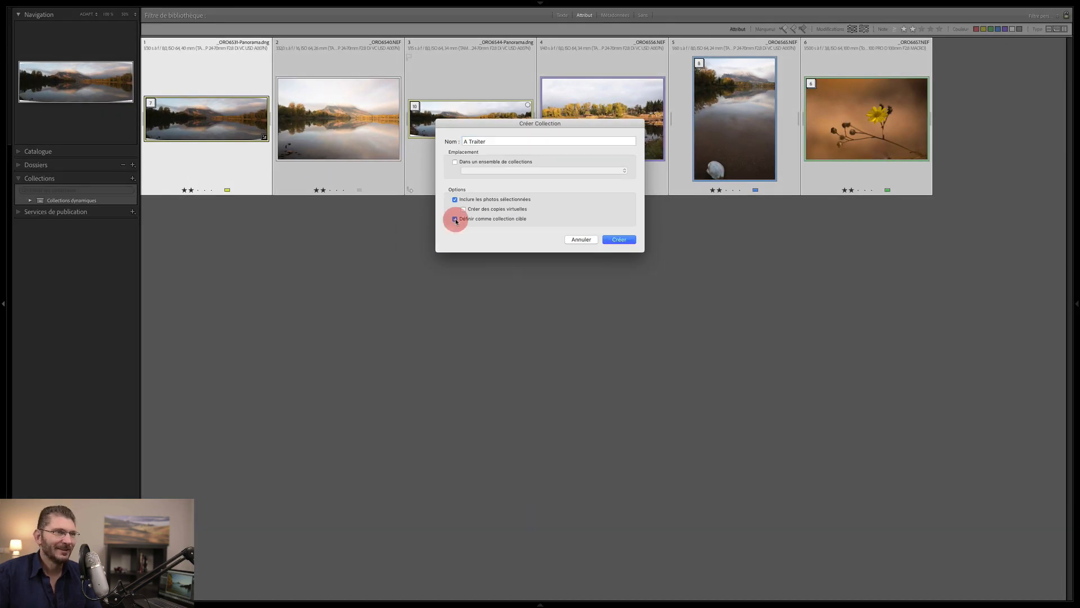
pyautogui.click(619, 239)
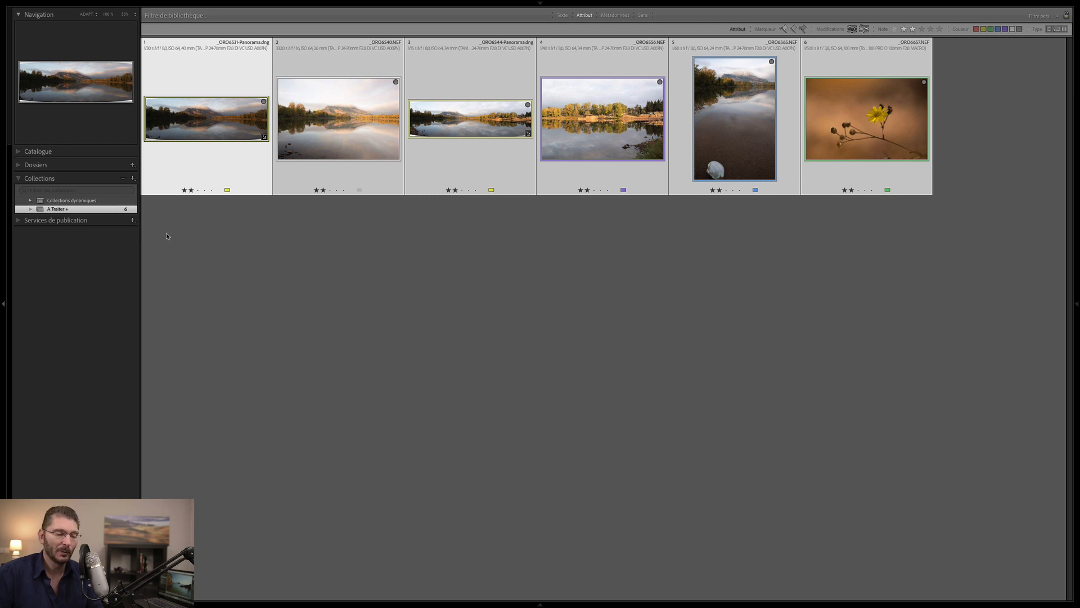
# - In the 2020-11-01 shoot folder, rate lake photo 10 two stars and add it to A Traiter
pyautogui.press('g')
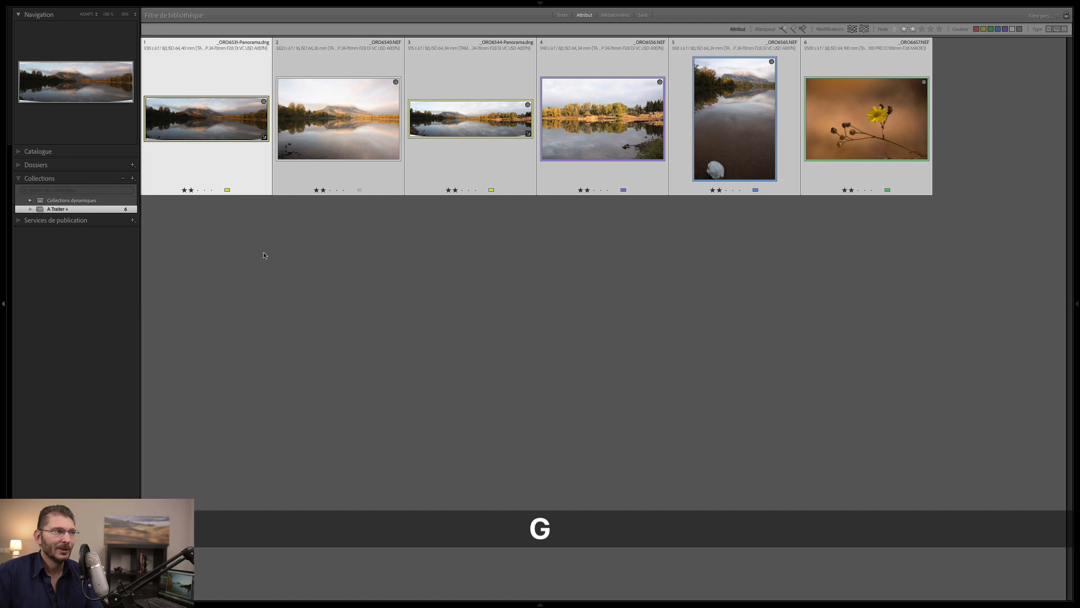
pyautogui.click(24, 164)
pyautogui.click(81, 212)
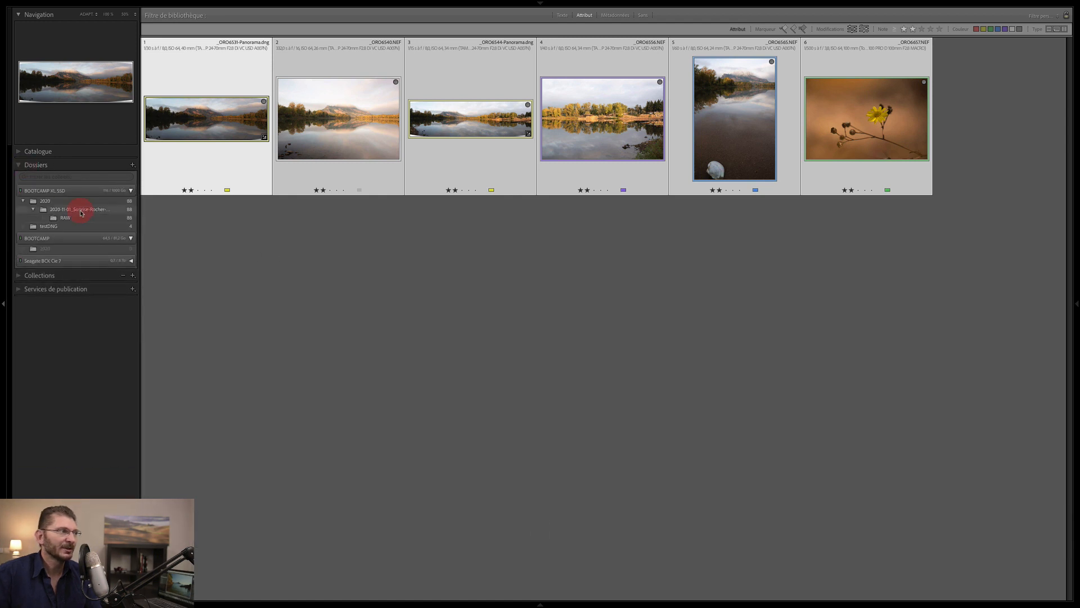
pyautogui.click(488, 258)
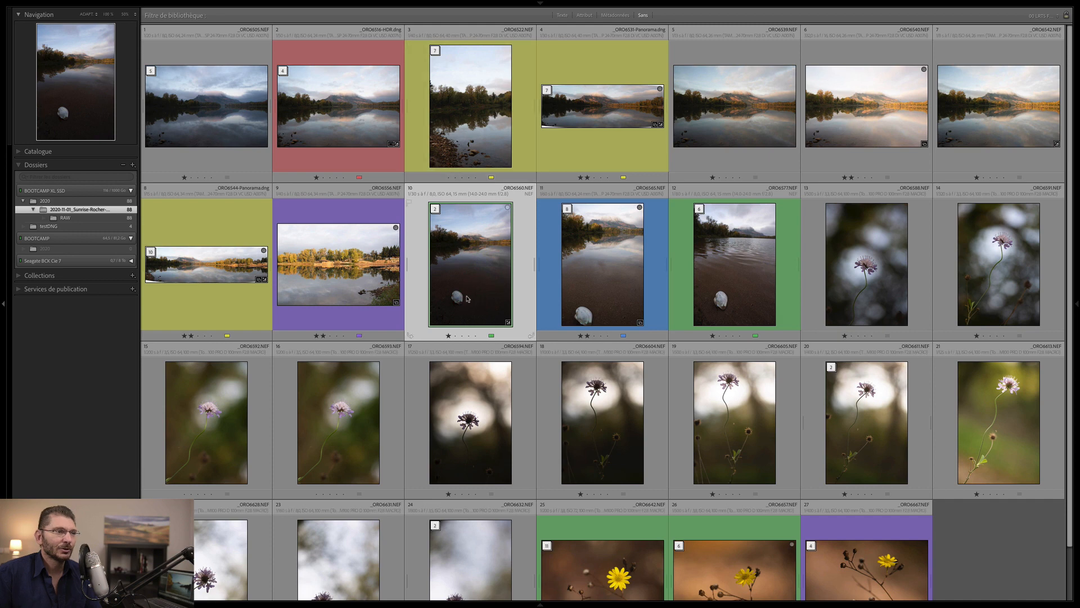
pyautogui.press('2')
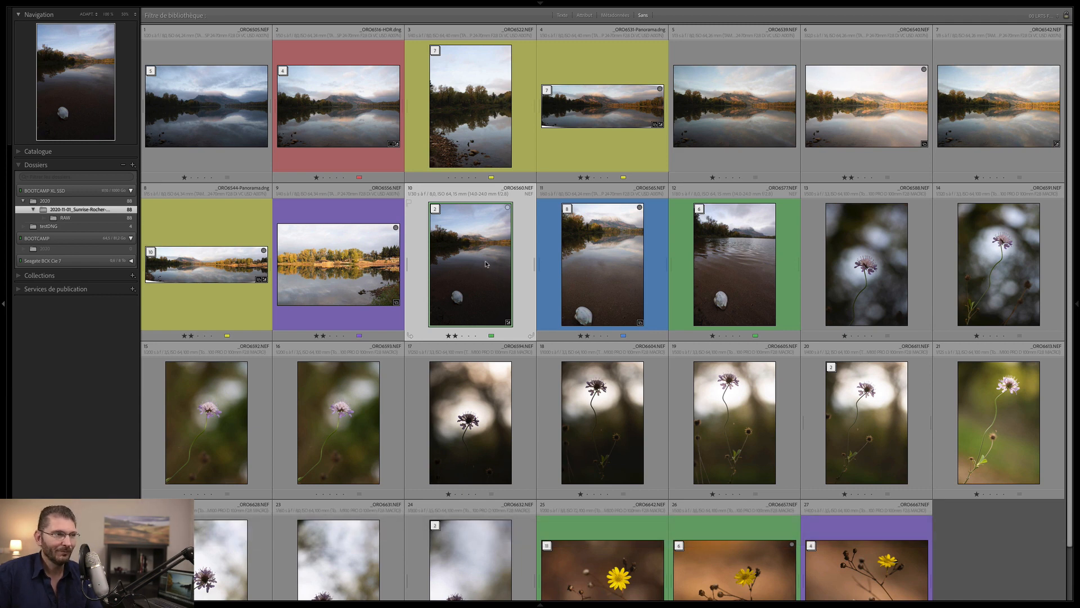
pyautogui.press('b')
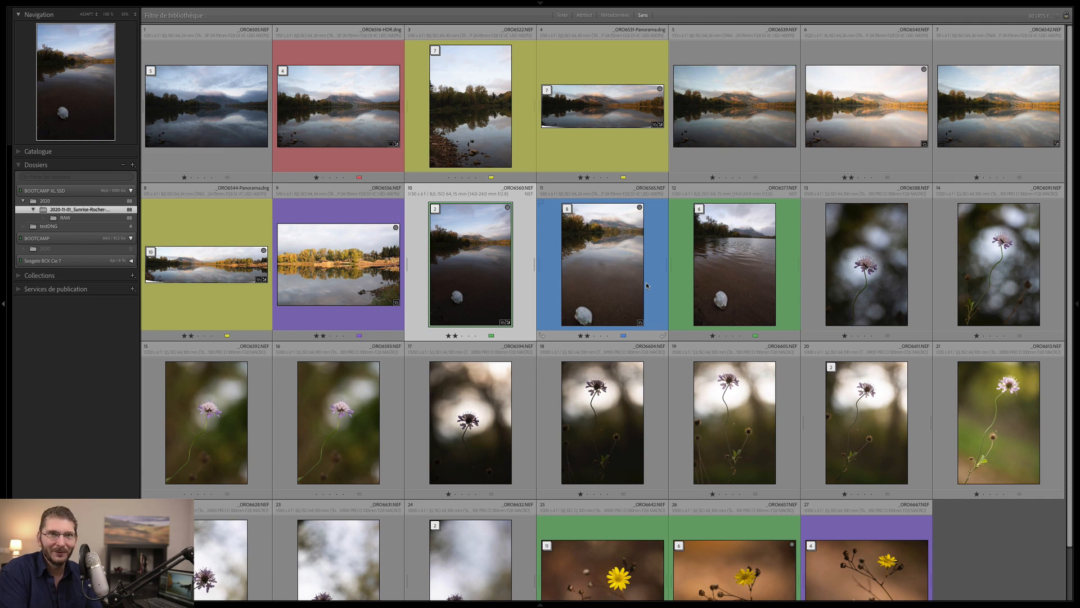
# - Reapply the two-star rating filter to the shoot folder and bring back the attribute filter bar
pyautogui.press('super+l')
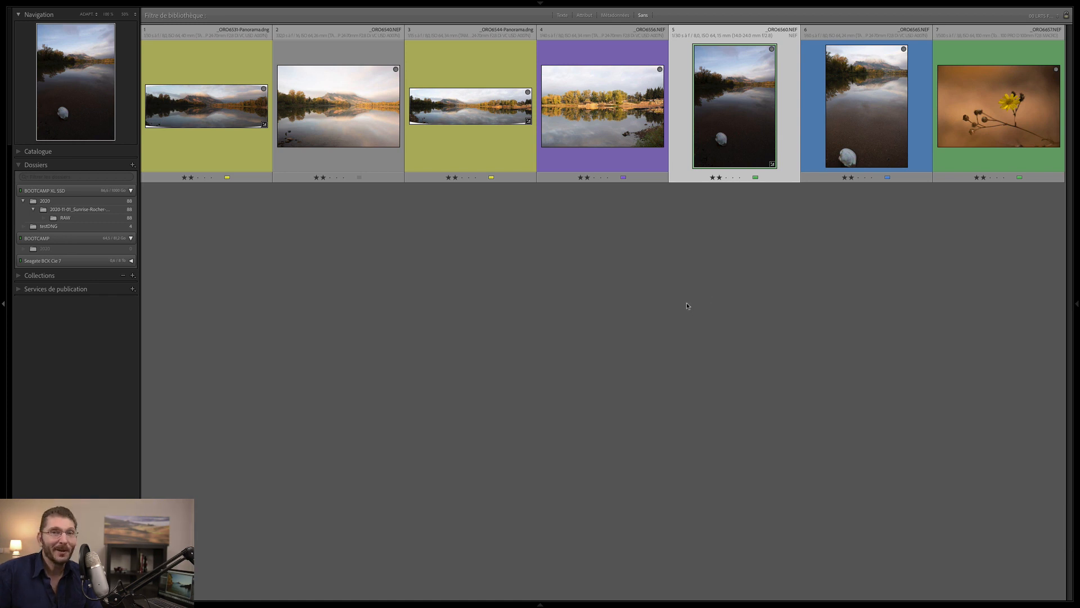
pyautogui.click(101, 213)
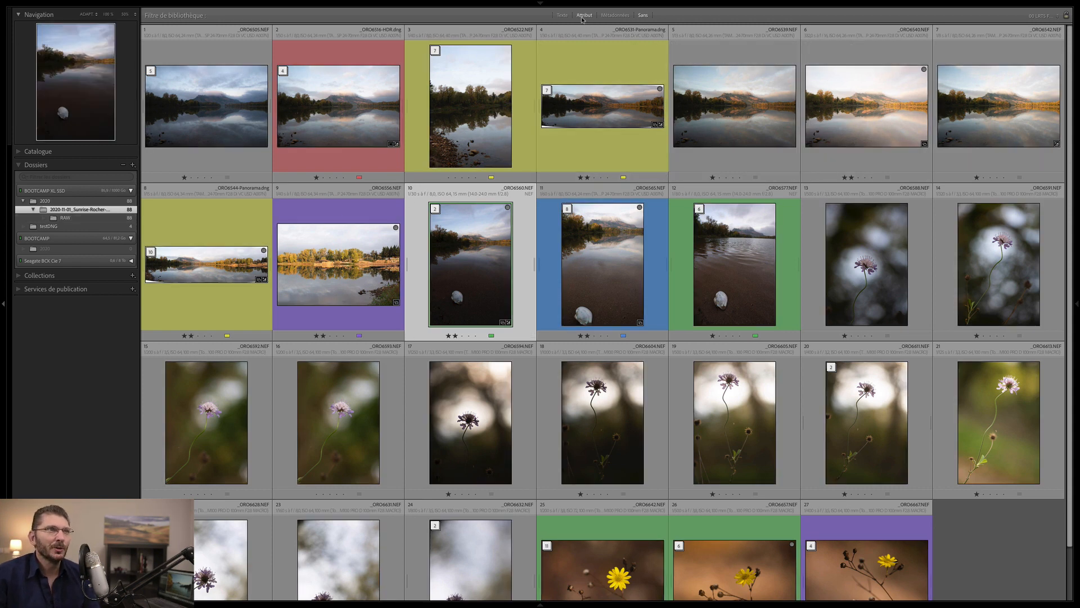
pyautogui.click(583, 15)
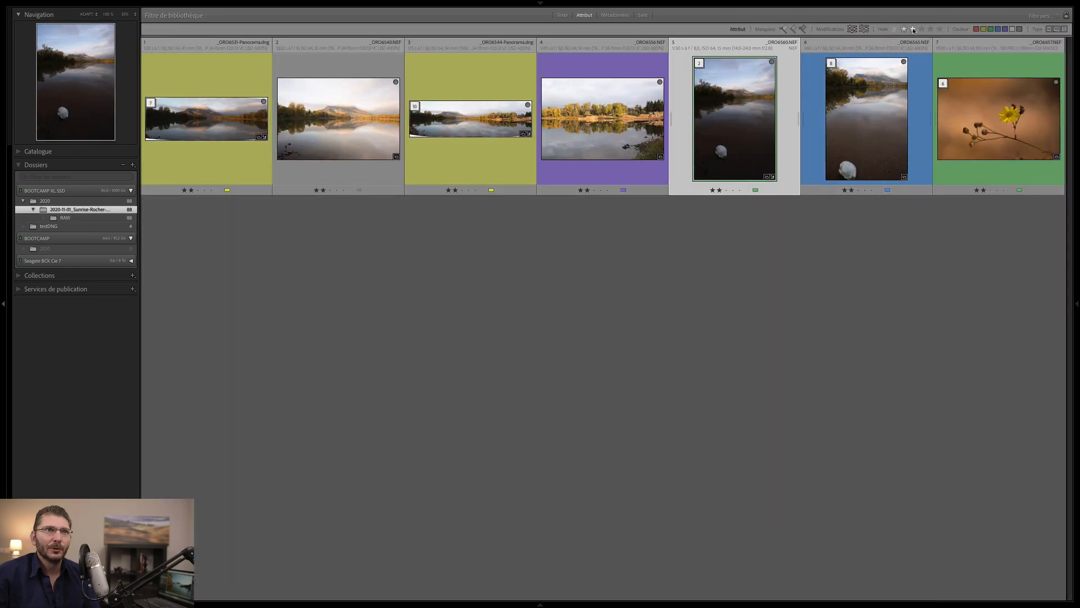
# - Set the rating filter to one star with 'La note est égale à'
pyautogui.click(913, 29)
pyautogui.click(904, 30)
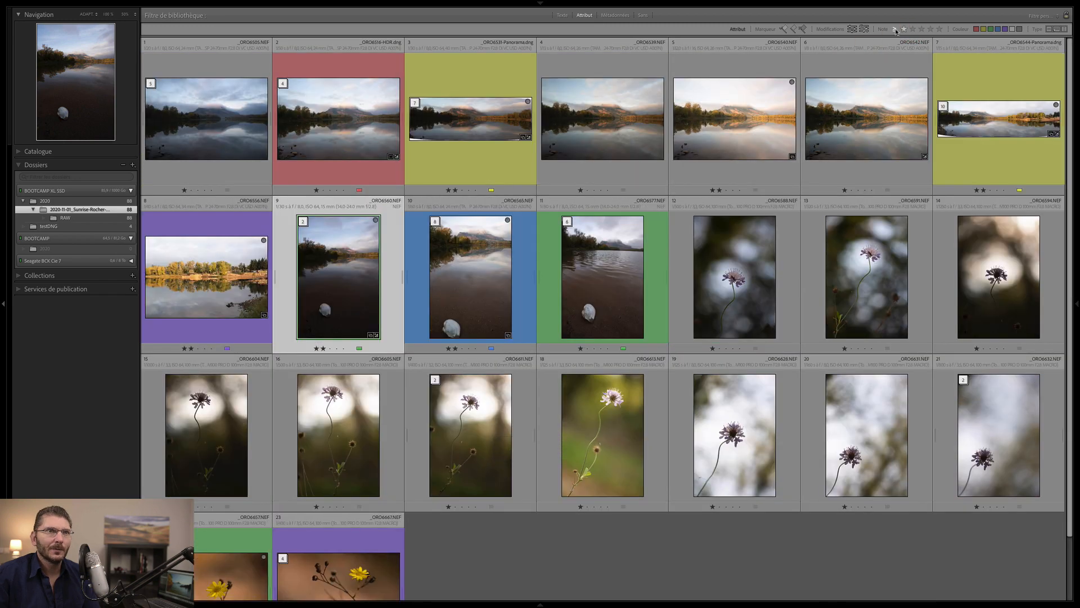
pyautogui.click(895, 30)
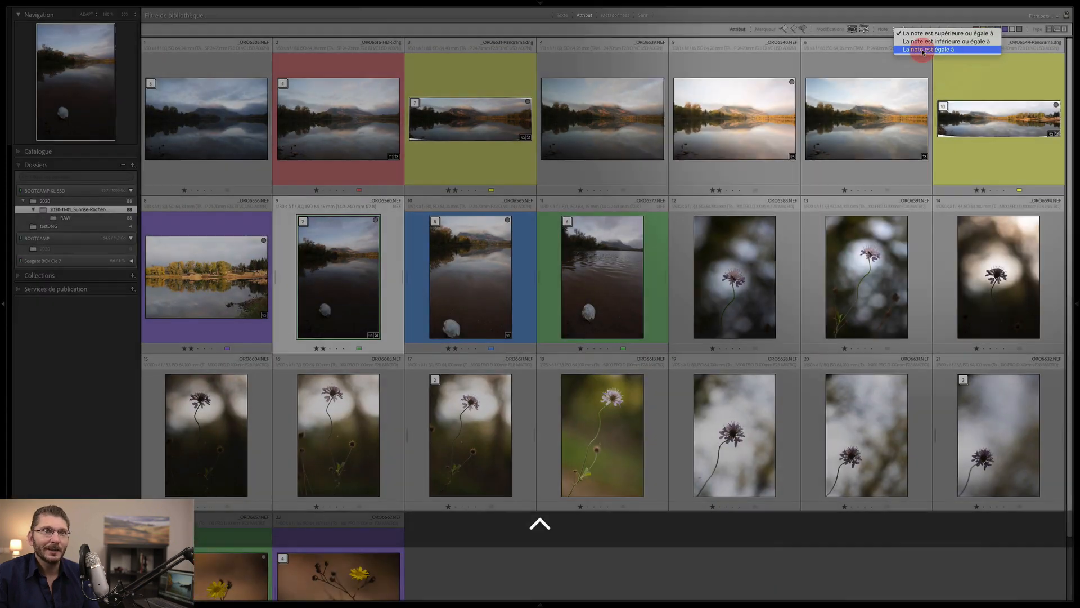
pyautogui.click(922, 51)
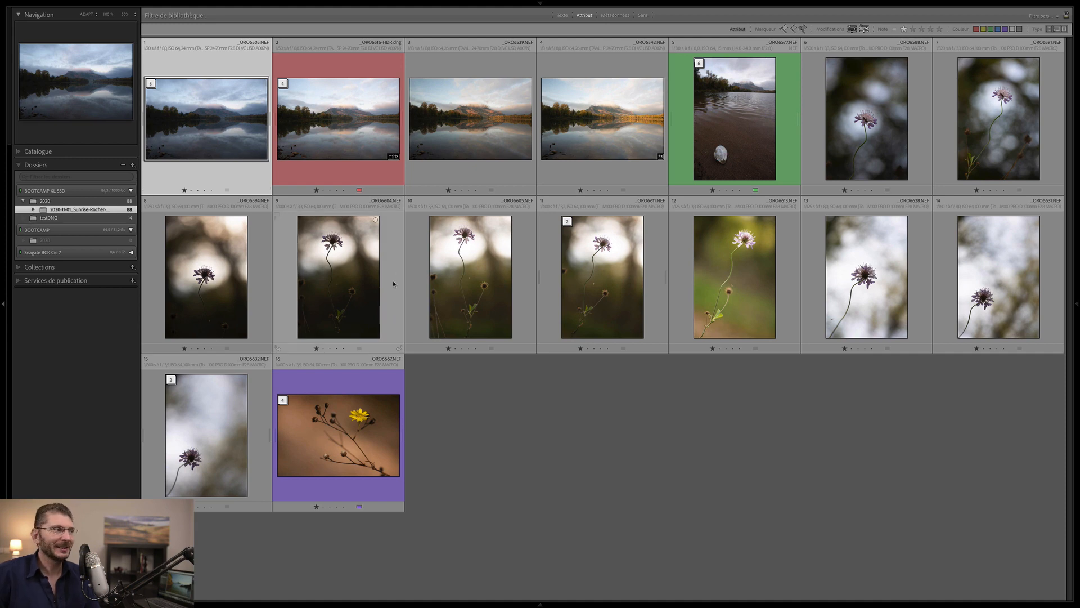
# - Give the 2020-11-01 shoot folder a yellow (Jaune) colour label
pyautogui.rightClick(71, 209)
pyautogui.click(144, 250)
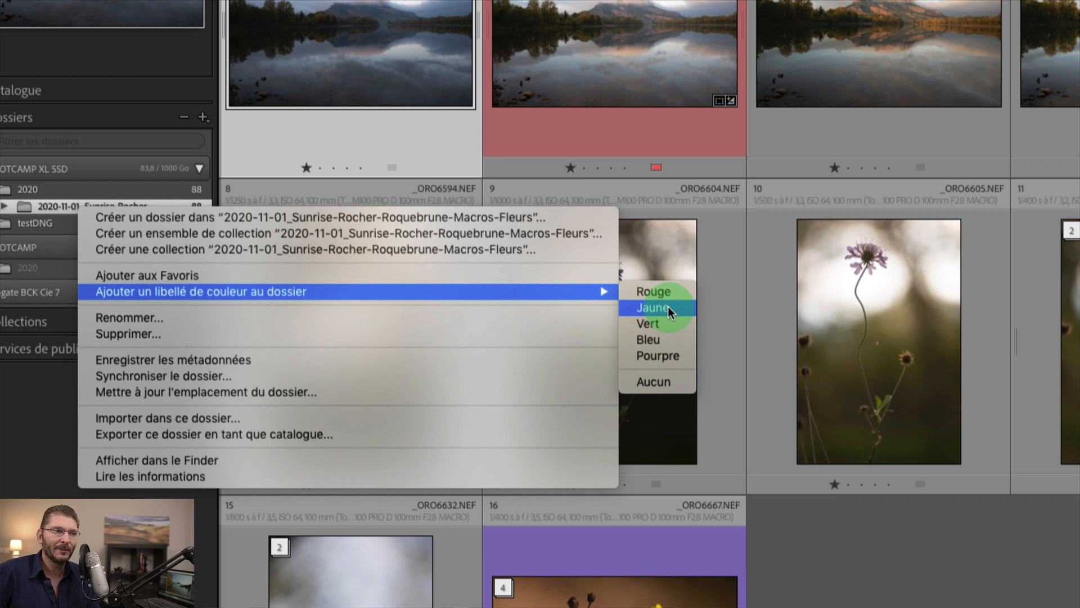
pyautogui.click(667, 306)
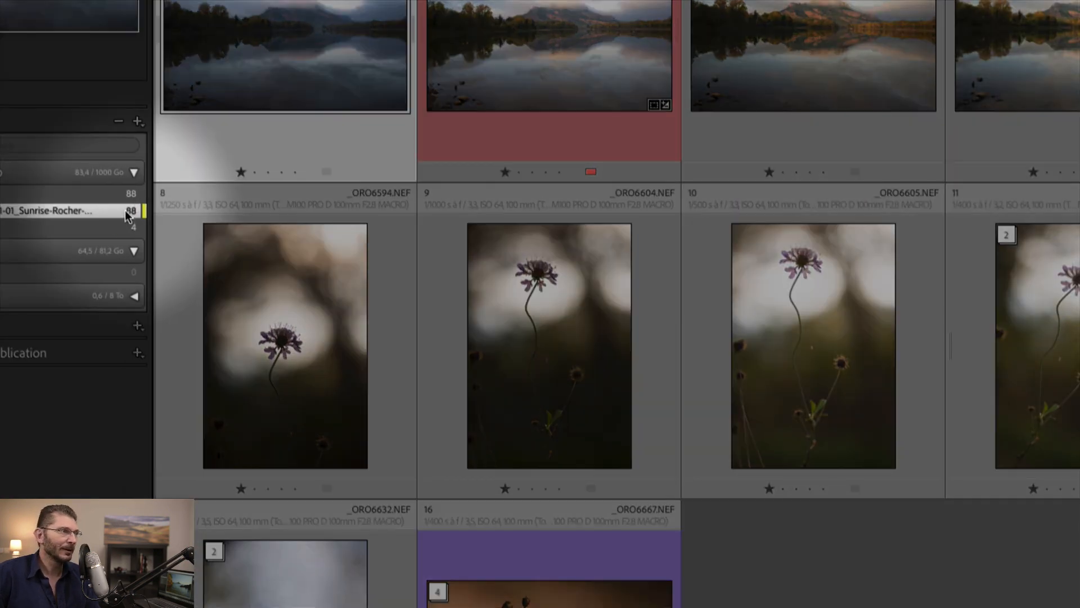
# - Change the folder's colour label to green (Vert), then quit Lightroom
pyautogui.rightClick(128, 215)
pyautogui.moveTo(382, 292)
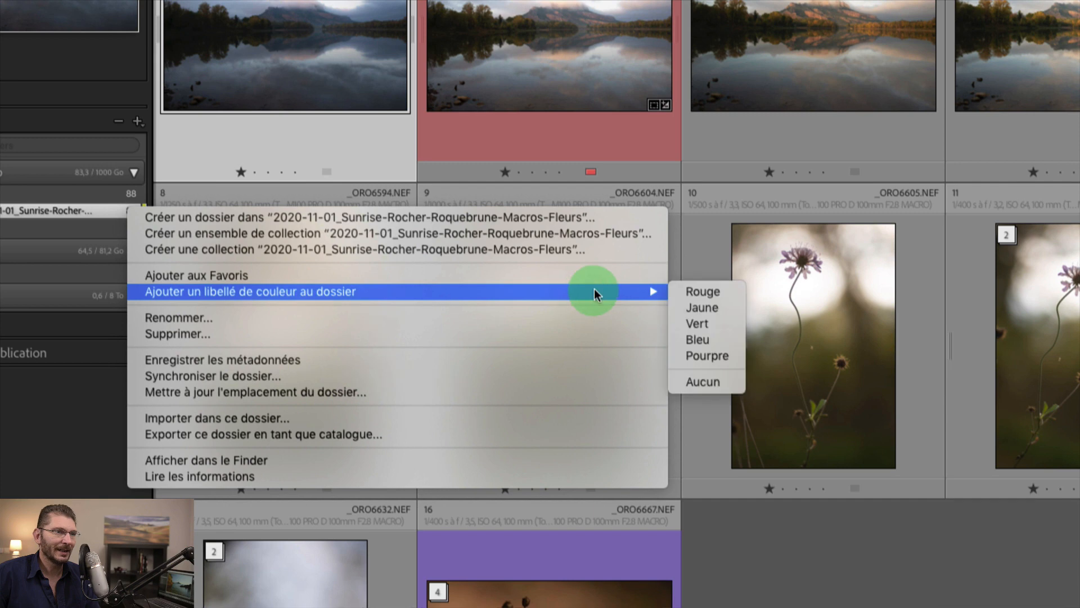
pyautogui.click(721, 323)
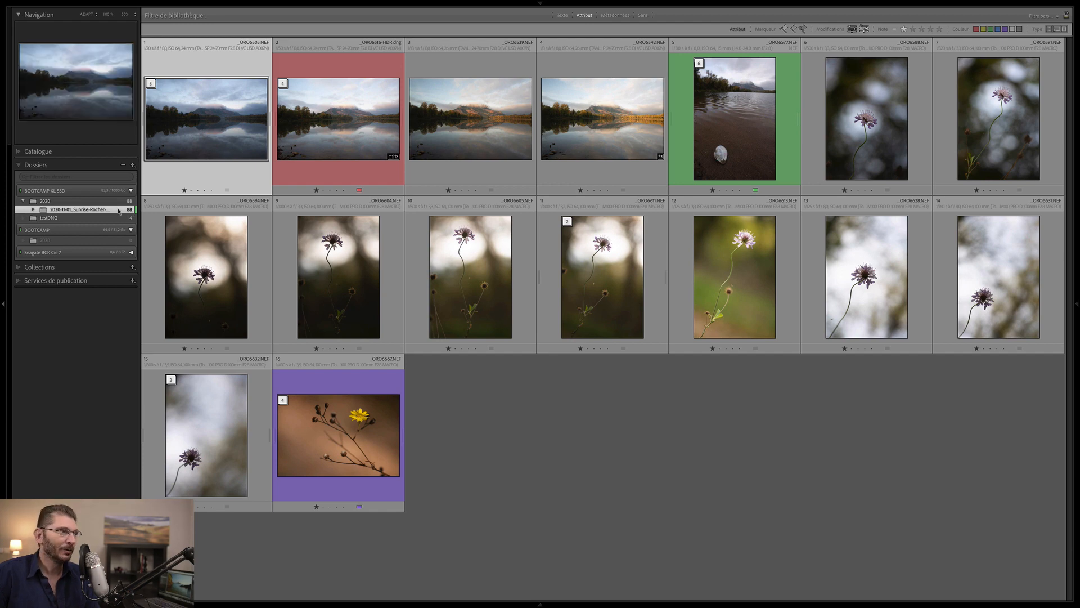
pyautogui.hotkey('ctrl', 'q')
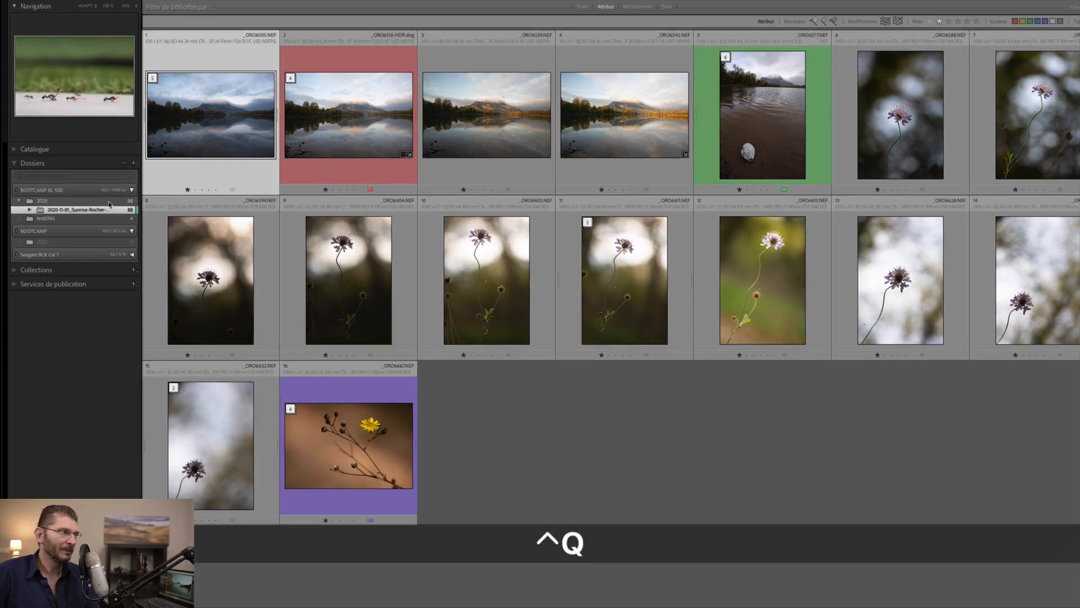